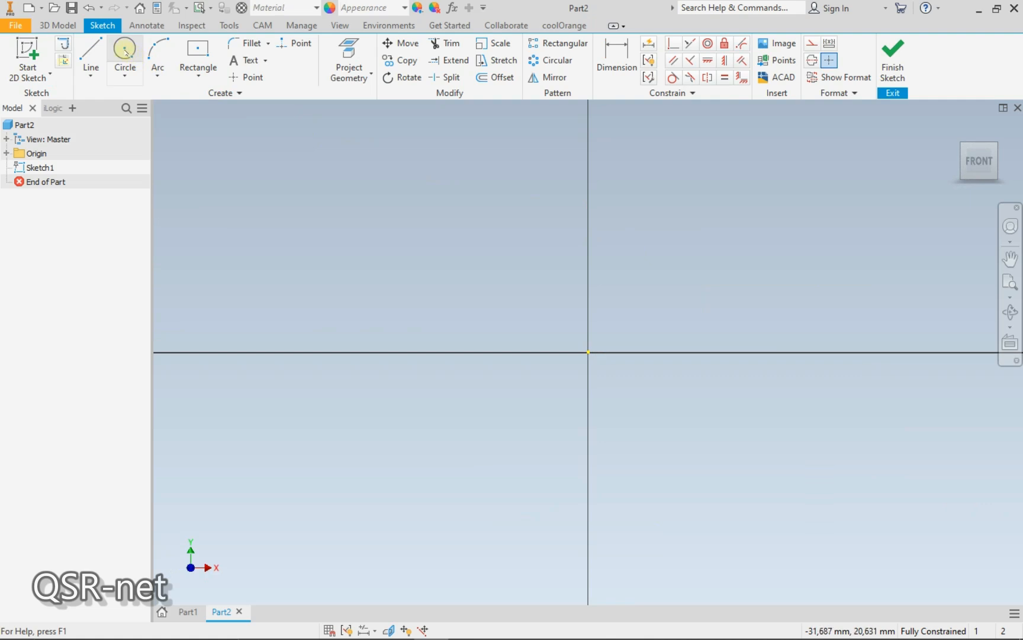
Draw a 12 mm diameter circle above and to the left of the sketch origin
{"action": "left_click", "coordinate": [275, 294]}
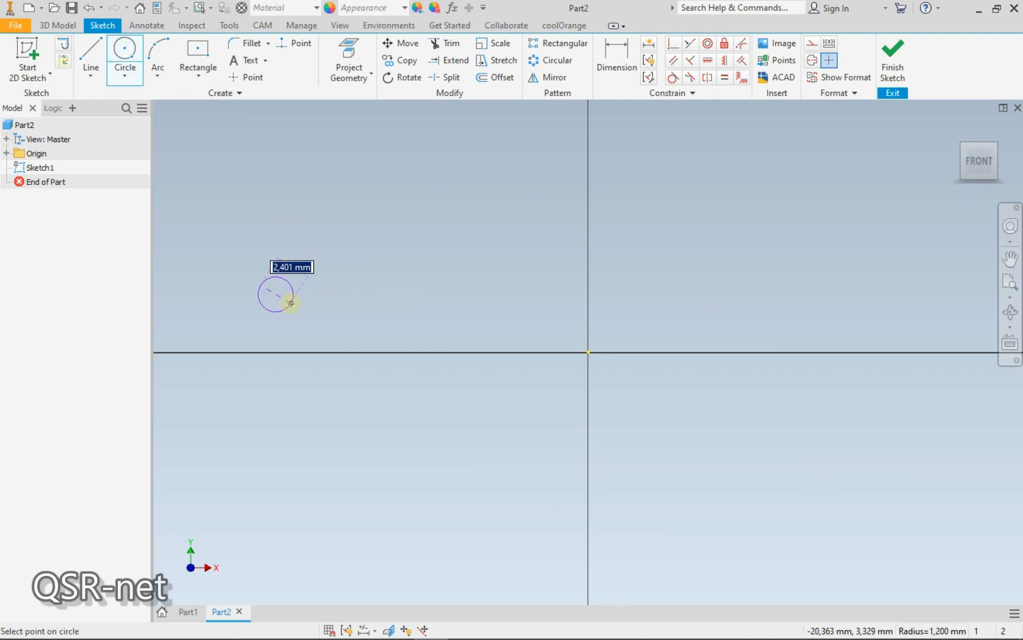
{"action": "type", "text": "12"}
{"action": "key", "text": "Return"}
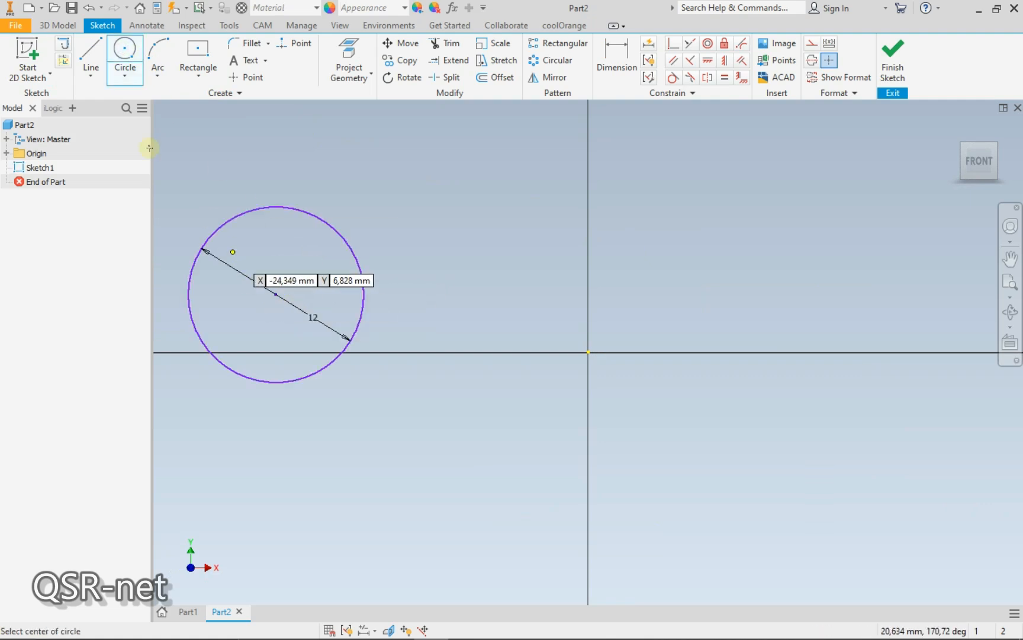
Draw a vertical line from the circle's top to its bottom point and constrain it coincident with the circle's centre
{"action": "key", "text": "l"}
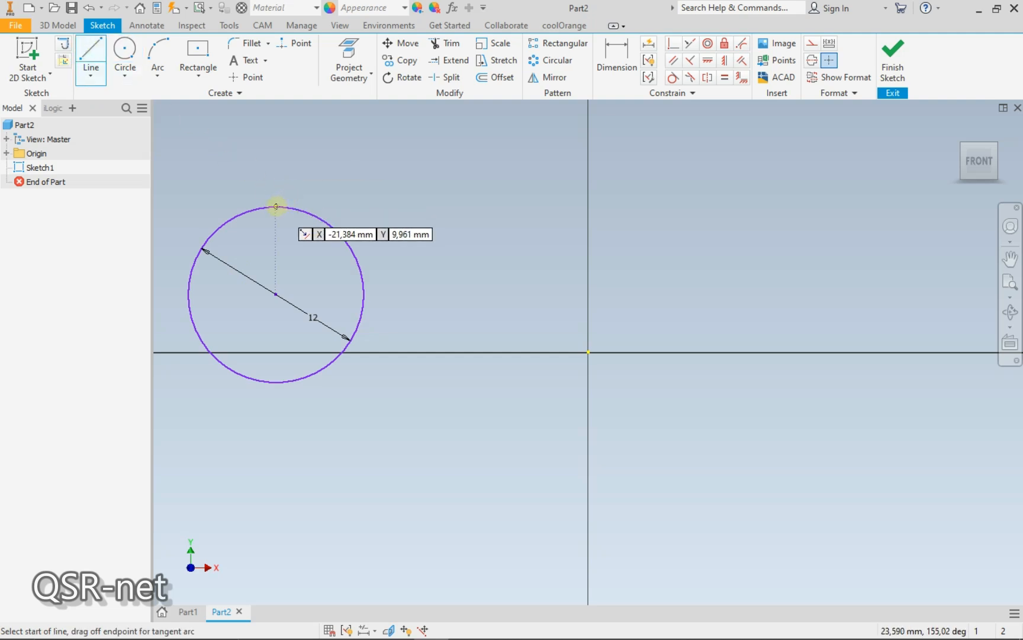
{"action": "left_click", "coordinate": [275, 206]}
{"action": "left_click", "coordinate": [275, 382]}
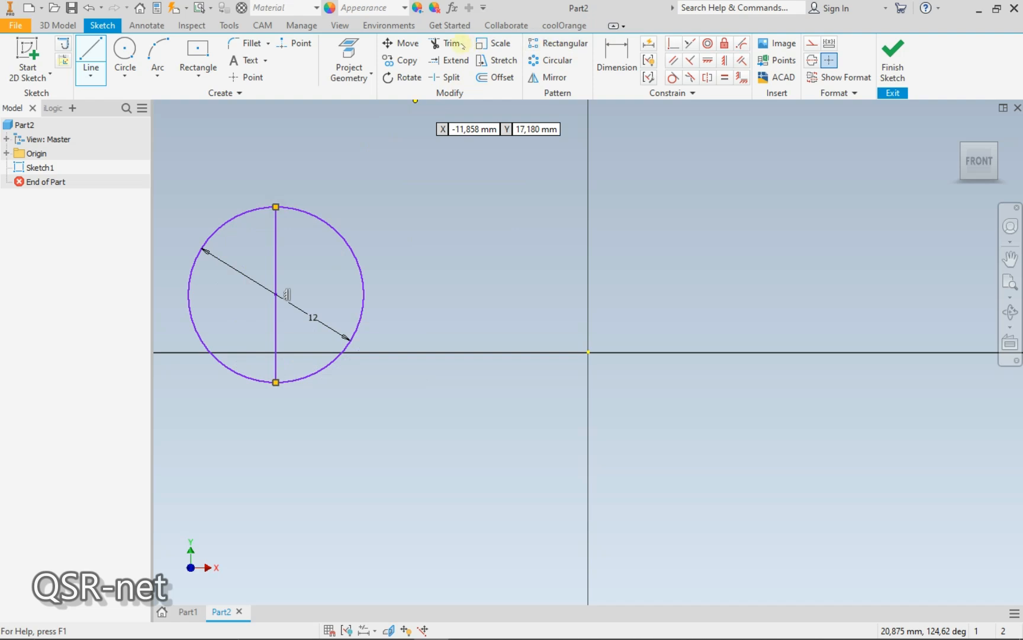
{"action": "left_click", "coordinate": [674, 43]}
{"action": "left_click", "coordinate": [273, 264]}
{"action": "left_click", "coordinate": [275, 293]}
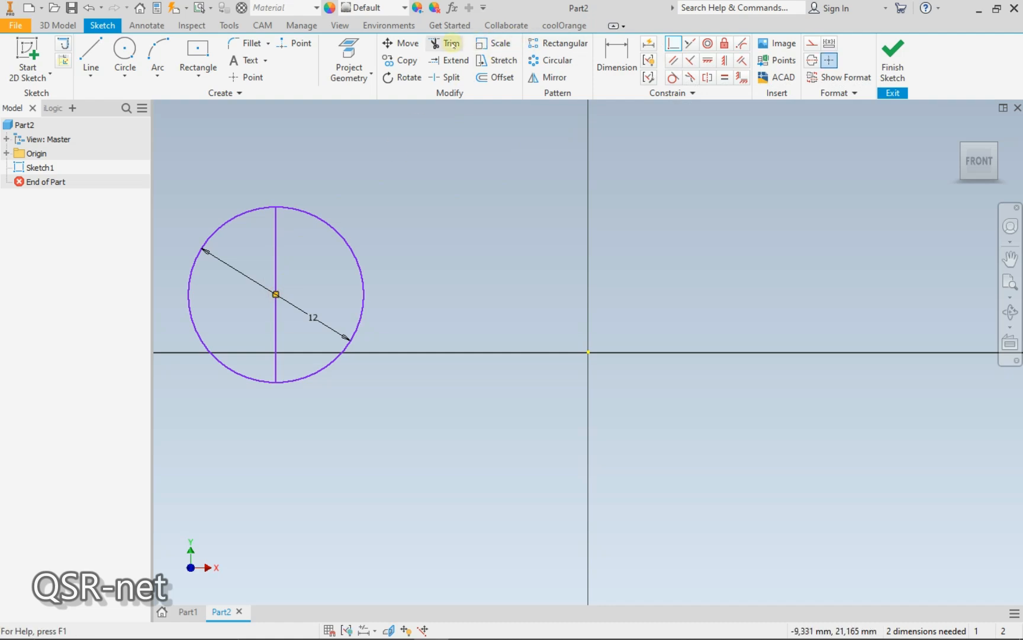
Trim away the circle's right half and align the bottom endpoint of the semicircle horizontally with the origin
{"action": "left_click", "coordinate": [447, 43]}
{"action": "left_click", "coordinate": [338, 236]}
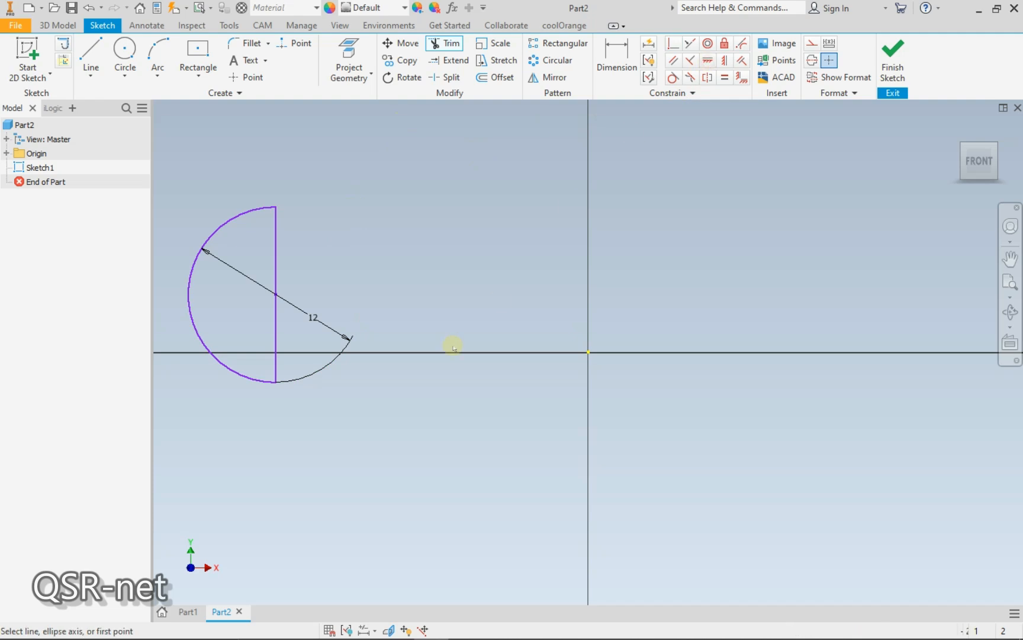
{"action": "left_click", "coordinate": [276, 383]}
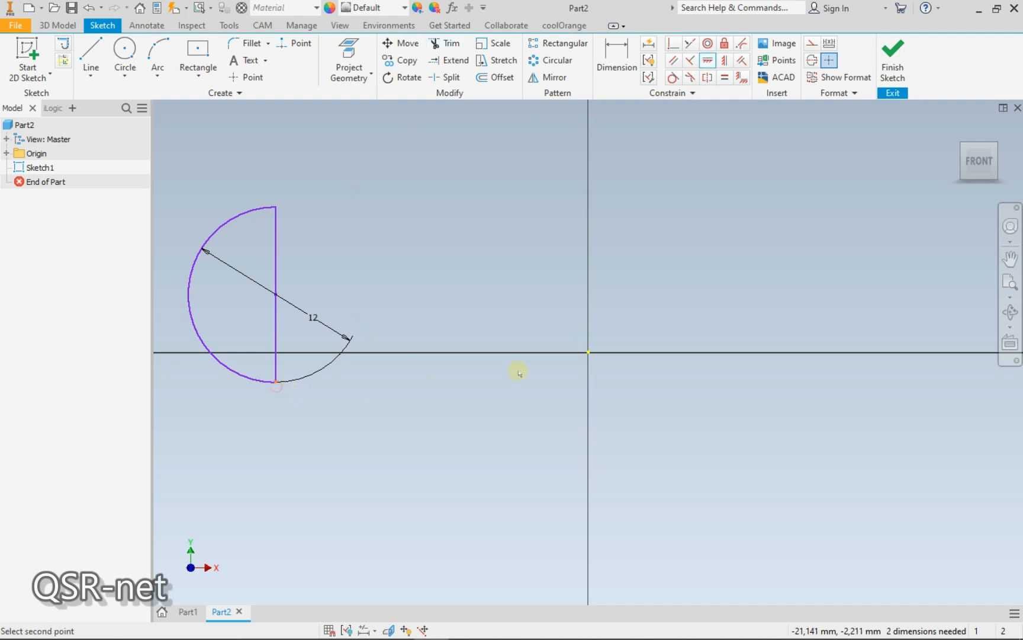
{"action": "left_click", "coordinate": [588, 353]}
Dimension the horizontal distance from the semicircle's vertical line to the origin as 26 mm
{"action": "left_click", "coordinate": [616, 59]}
{"action": "left_click", "coordinate": [276, 309]}
{"action": "left_click", "coordinate": [589, 352]}
{"action": "left_click", "coordinate": [498, 401]}
{"action": "type", "text": "26"}
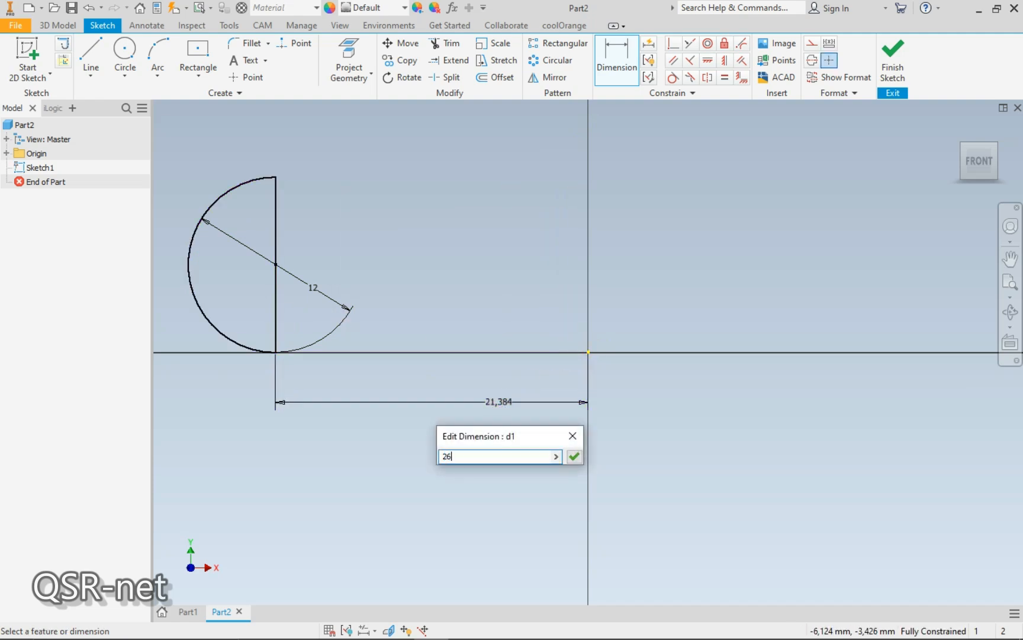
{"action": "key", "text": "Return"}
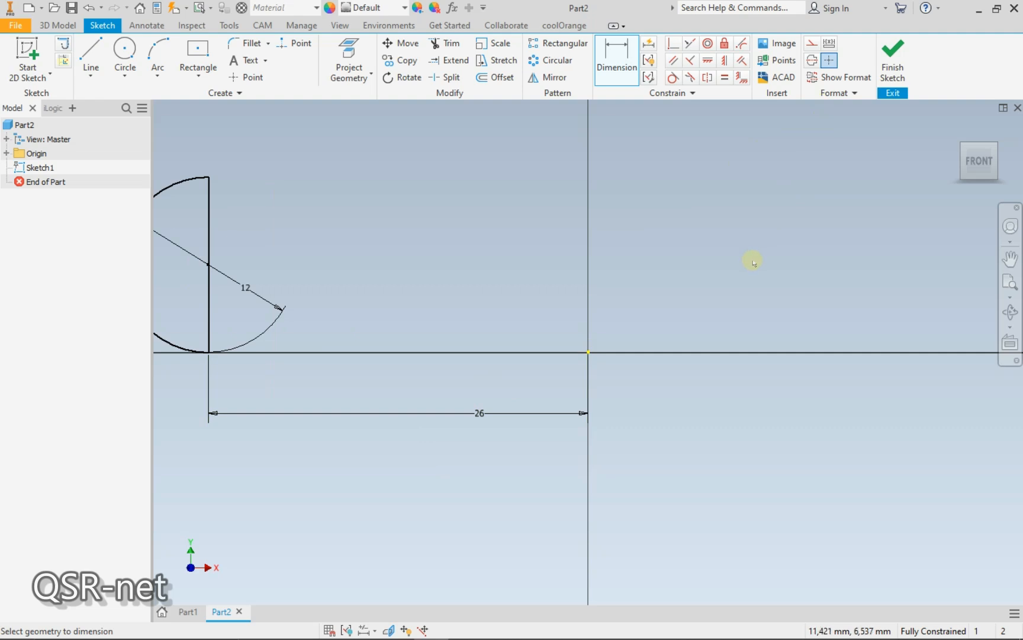
Finish the sketch and revolve the semicircle a full 360 degrees about its straight edge to form a sphere
{"action": "scroll", "coordinate": [750, 259], "scroll_direction": "down", "scroll_amount": 3}
{"action": "left_click", "coordinate": [895, 66]}
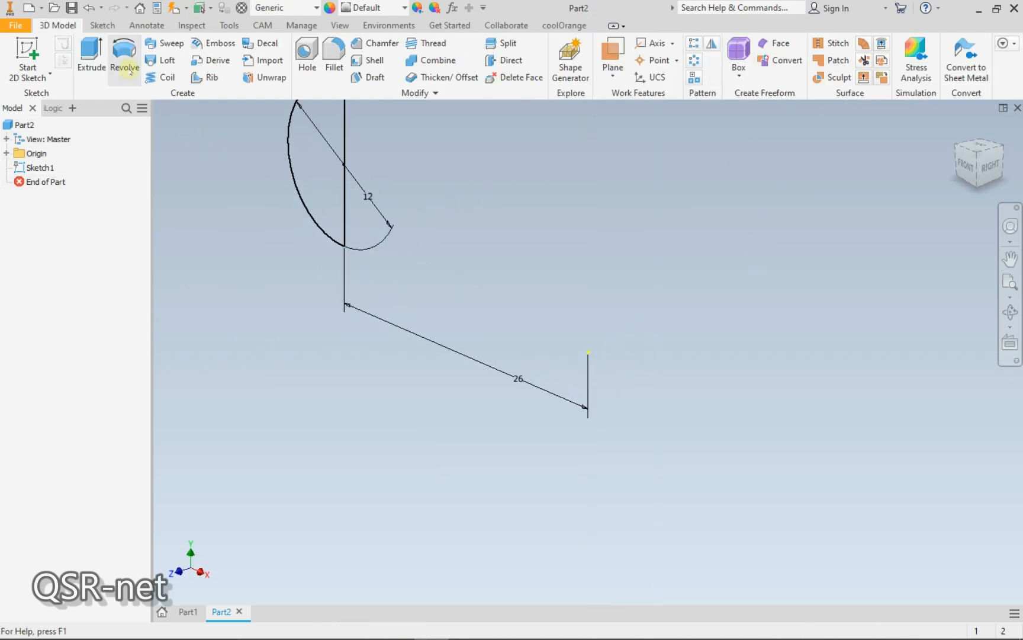
{"action": "left_click", "coordinate": [126, 66]}
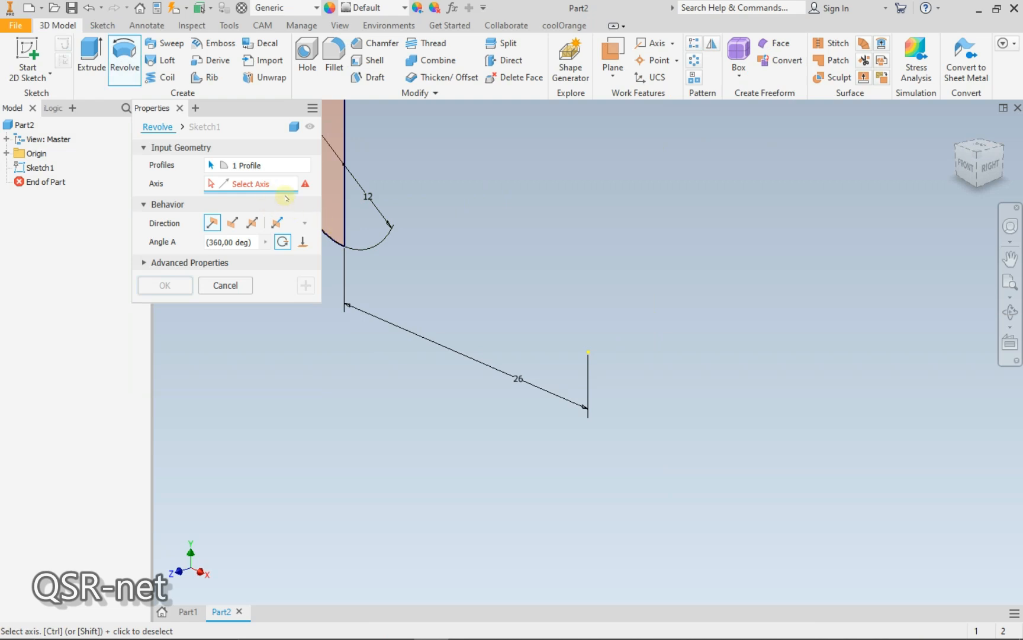
{"action": "left_click", "coordinate": [344, 202]}
{"action": "middle_click_drag", "start_coordinate": [450, 265], "coordinate": [578, 393]}
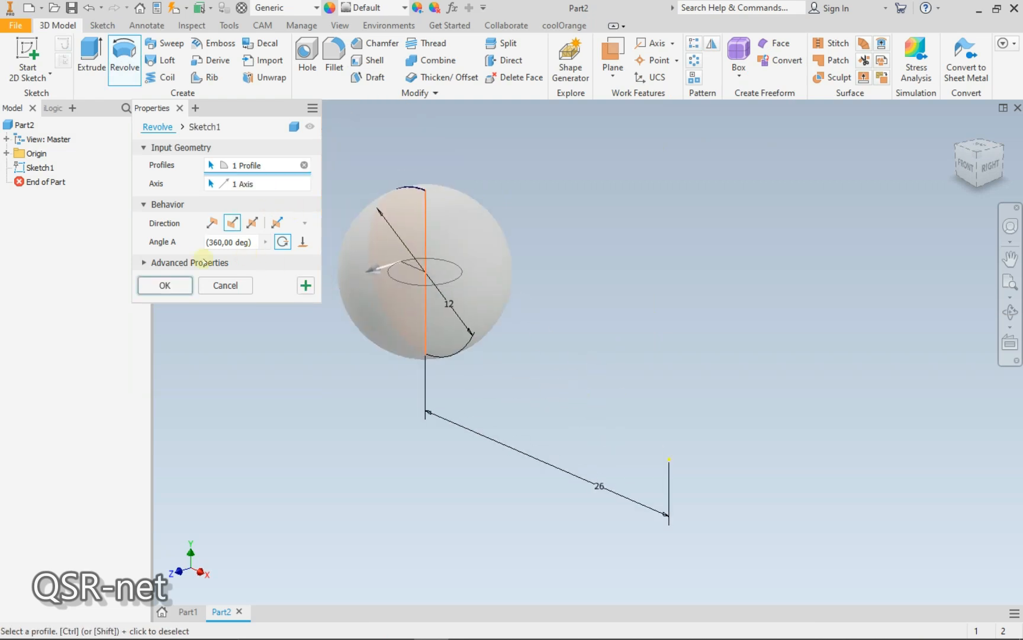
{"action": "left_click", "coordinate": [166, 285]}
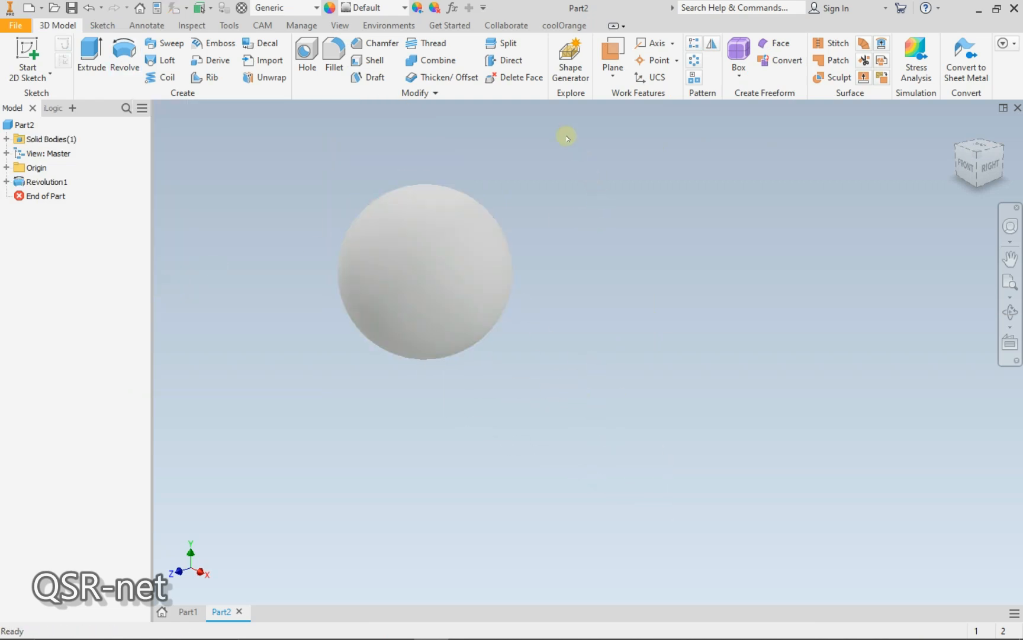
Create a circular pattern of the revolved sphere about the Y axis with 6 occurrences over 360 degrees
{"action": "left_click", "coordinate": [694, 60]}
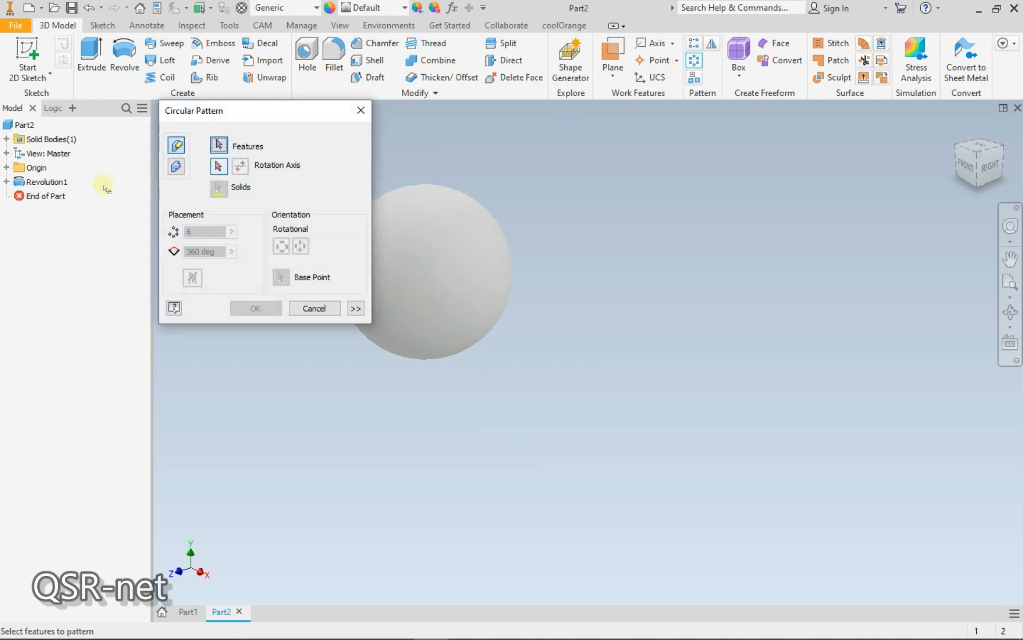
{"action": "left_click", "coordinate": [57, 184]}
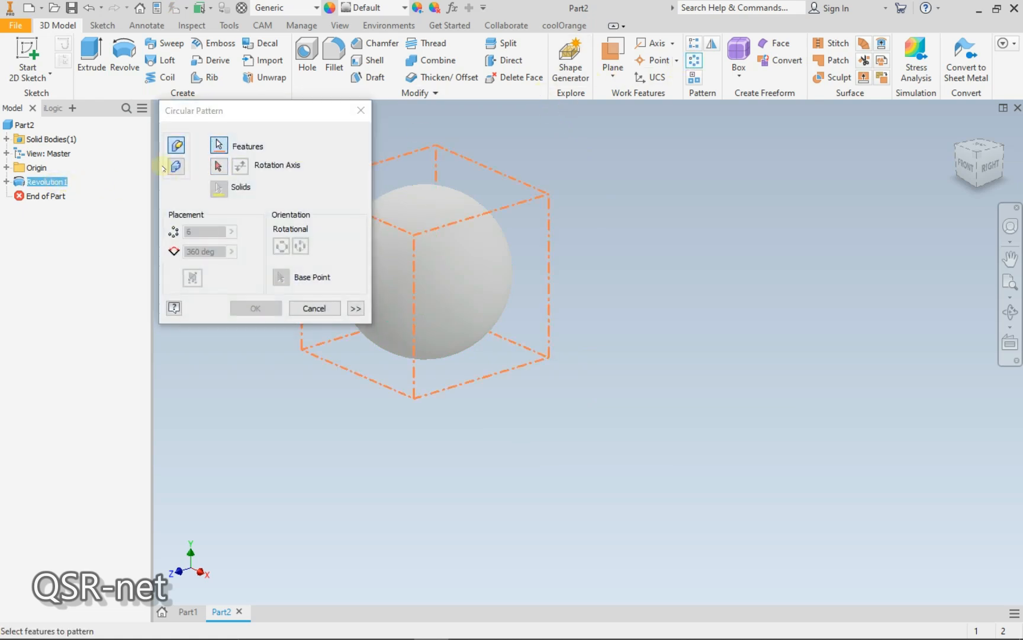
{"action": "left_click", "coordinate": [217, 166]}
{"action": "left_click", "coordinate": [6, 168]}
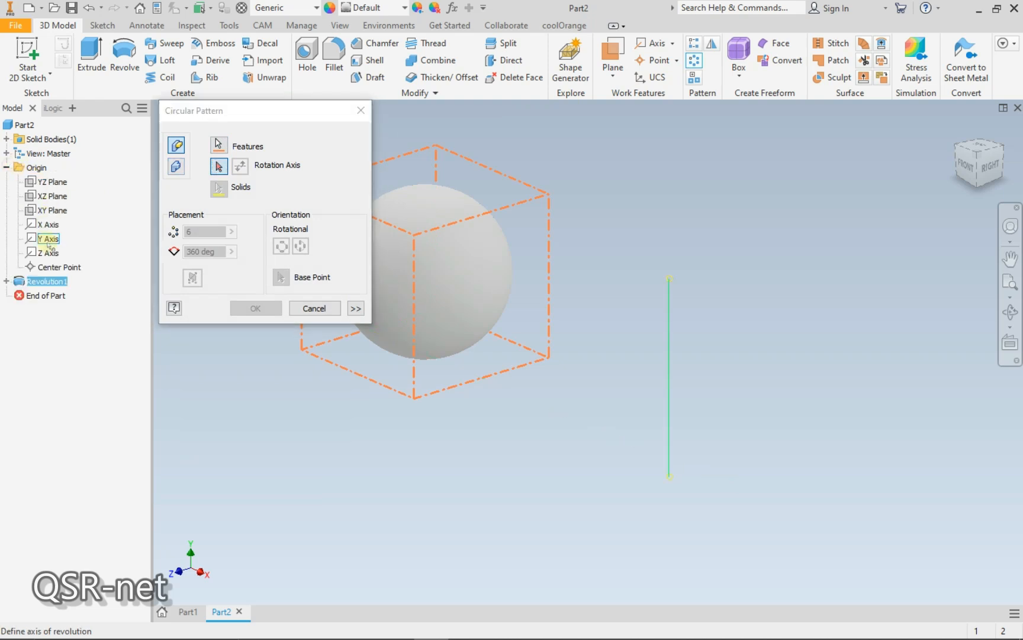
{"action": "left_click", "coordinate": [48, 240]}
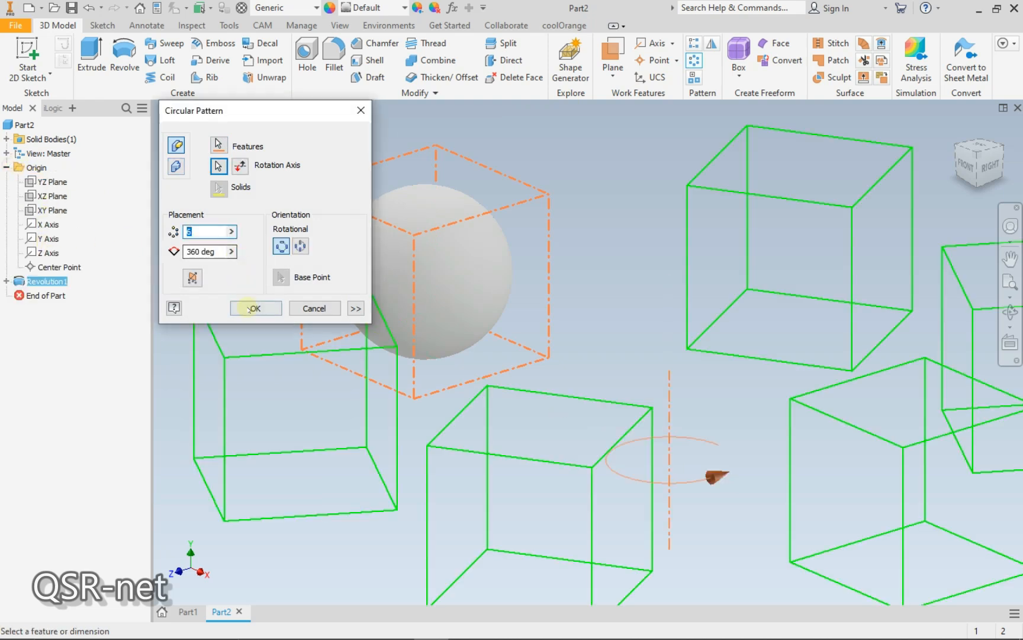
{"action": "left_click", "coordinate": [249, 307]}
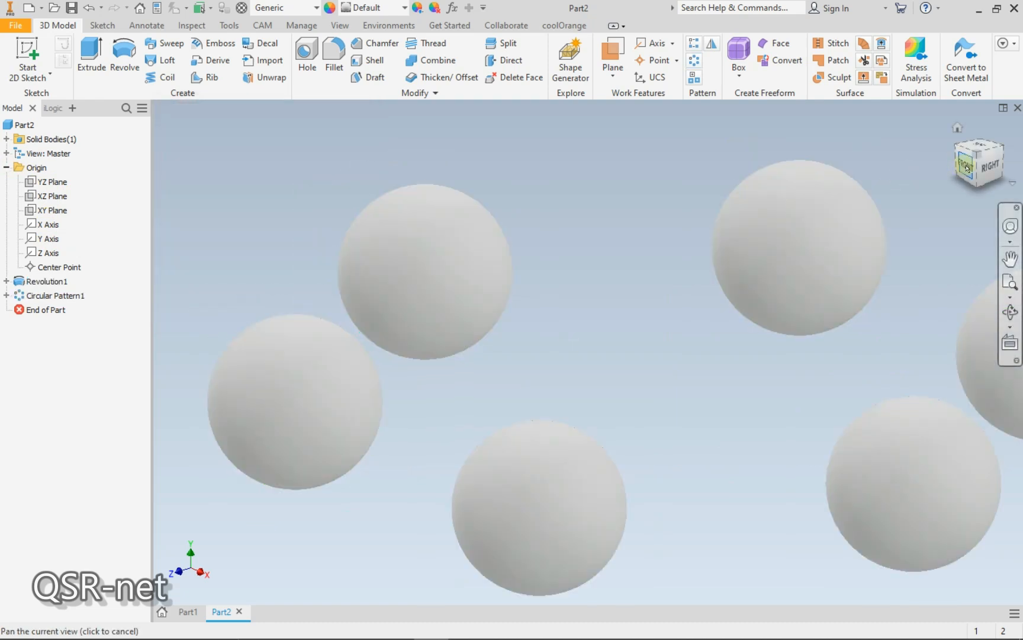
Orient the model to the corner view between the top, front and right faces and set it as the home view
{"action": "left_click", "coordinate": [966, 168]}
{"action": "left_click", "coordinate": [980, 137]}
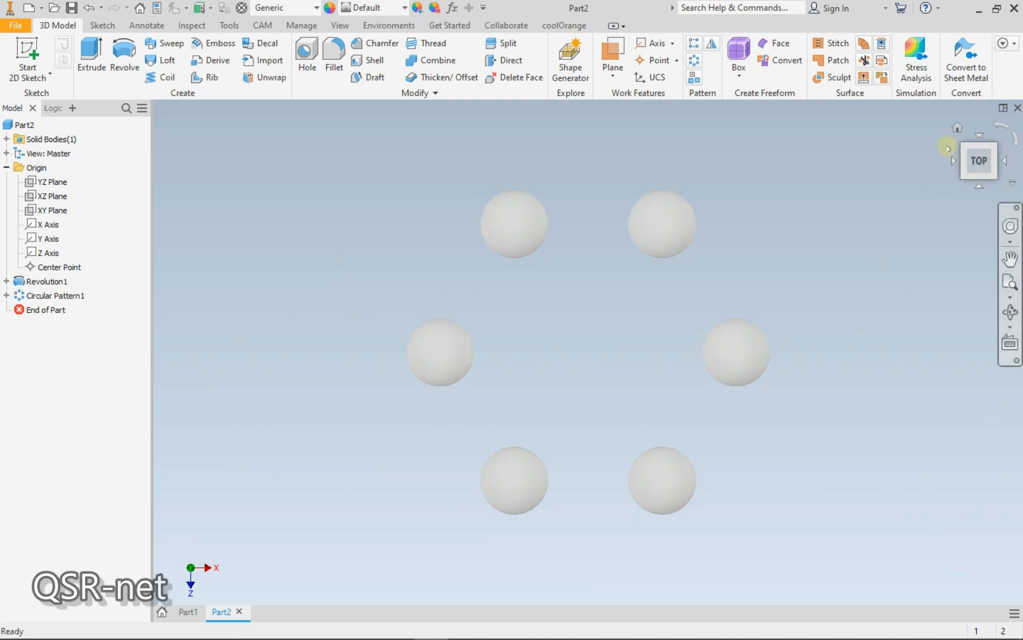
{"action": "left_click", "coordinate": [957, 133]}
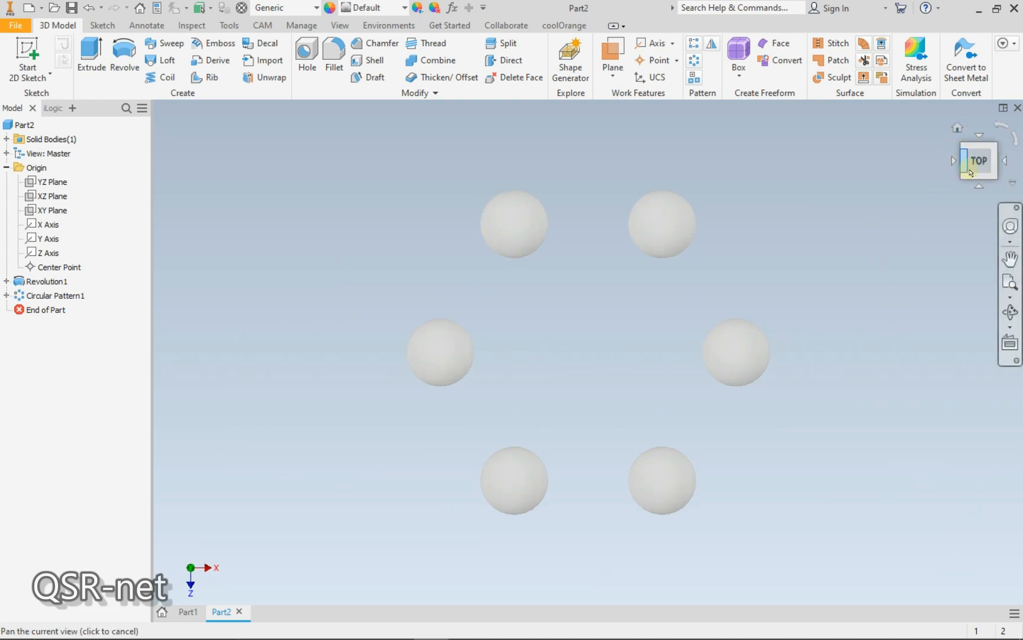
{"action": "left_click", "coordinate": [978, 188]}
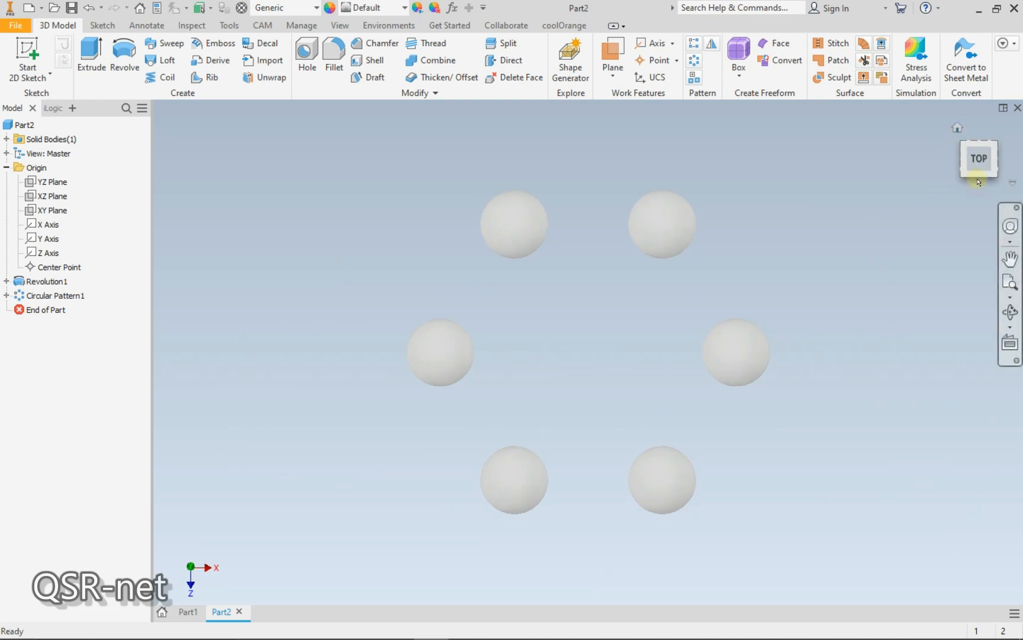
{"action": "left_click", "coordinate": [994, 147]}
{"action": "right_click", "coordinate": [977, 161]}
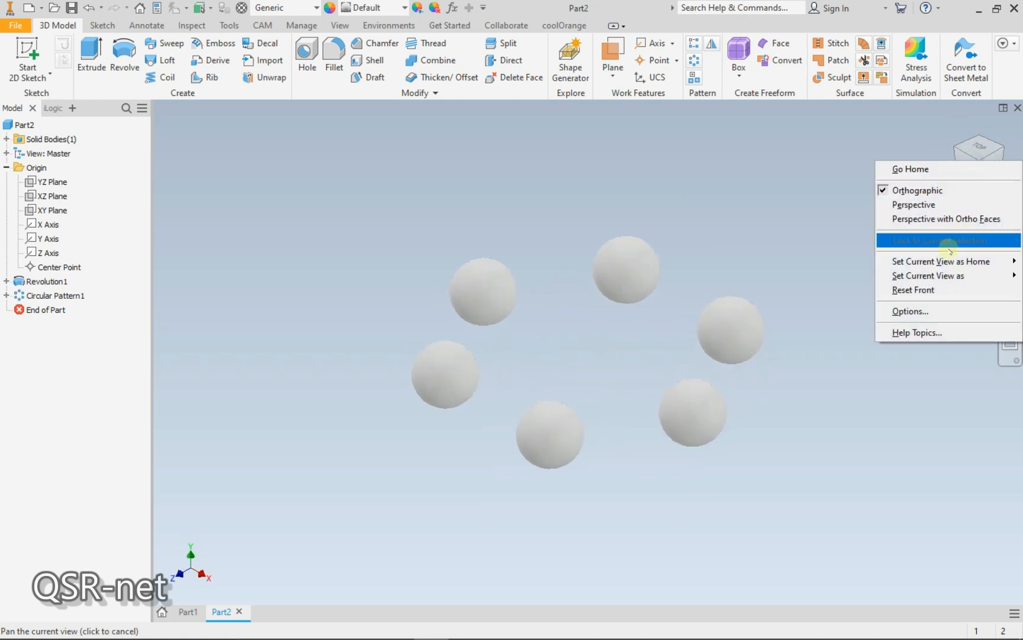
{"action": "mouse_move", "coordinate": [946, 261]}
{"action": "left_click", "coordinate": [829, 276]}
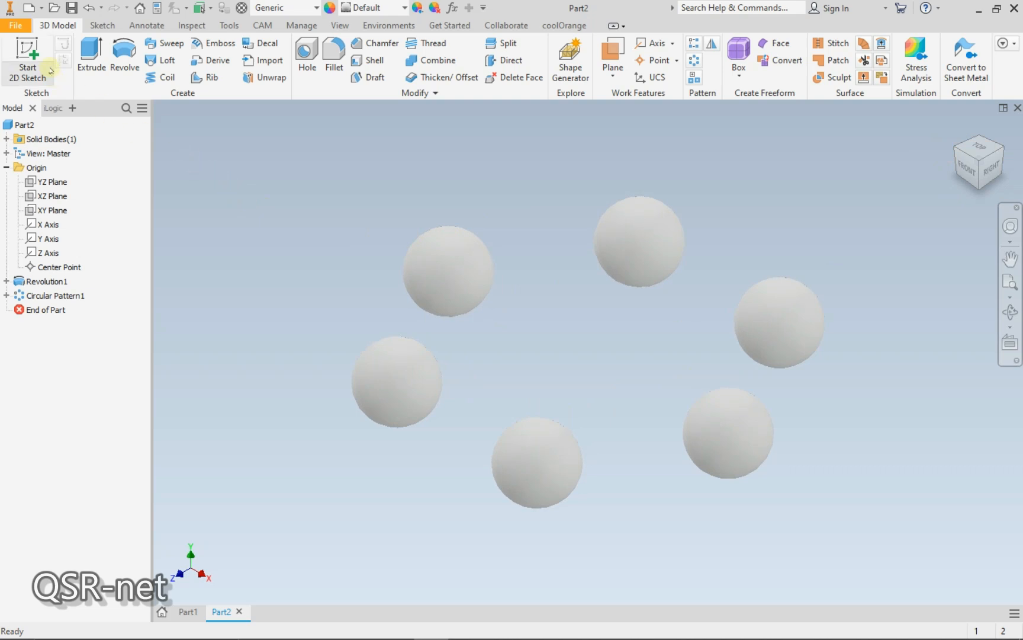
Start a new sketch on the XY plane and slice the graphics at the sketch plane
{"action": "left_click", "coordinate": [30, 49]}
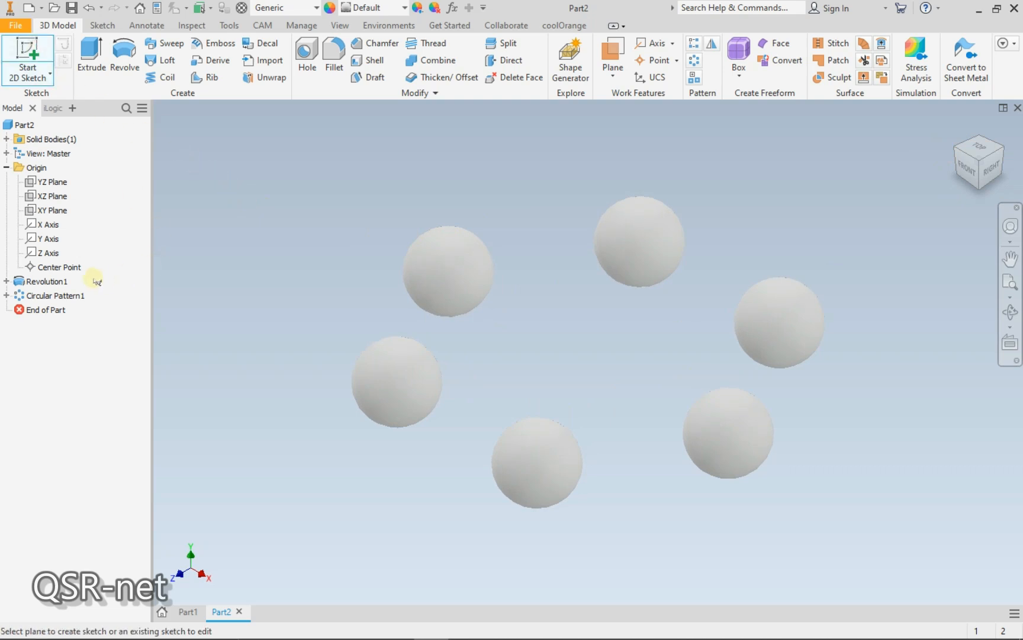
{"action": "left_click", "coordinate": [54, 211]}
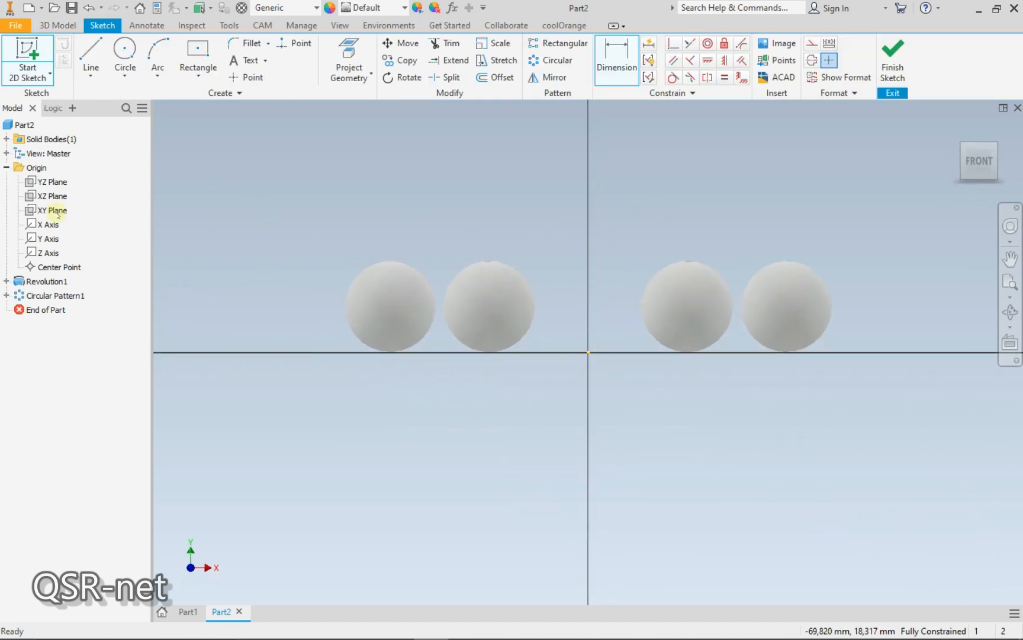
{"action": "key", "text": "F7"}
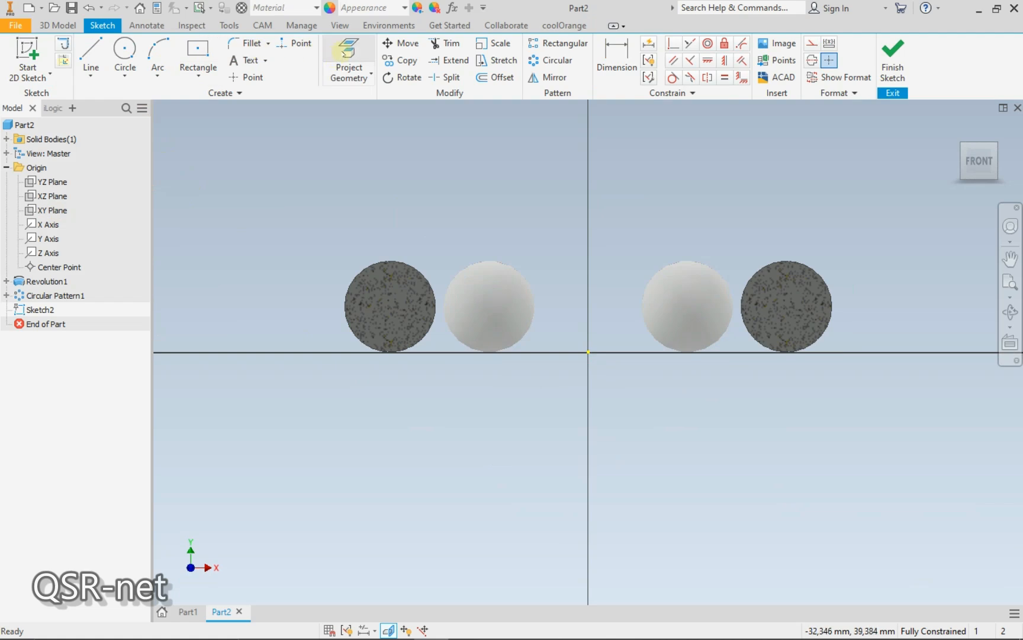
Project the leftmost sphere's section circle into the sketch and convert it to construction geometry
{"action": "left_click", "coordinate": [347, 52]}
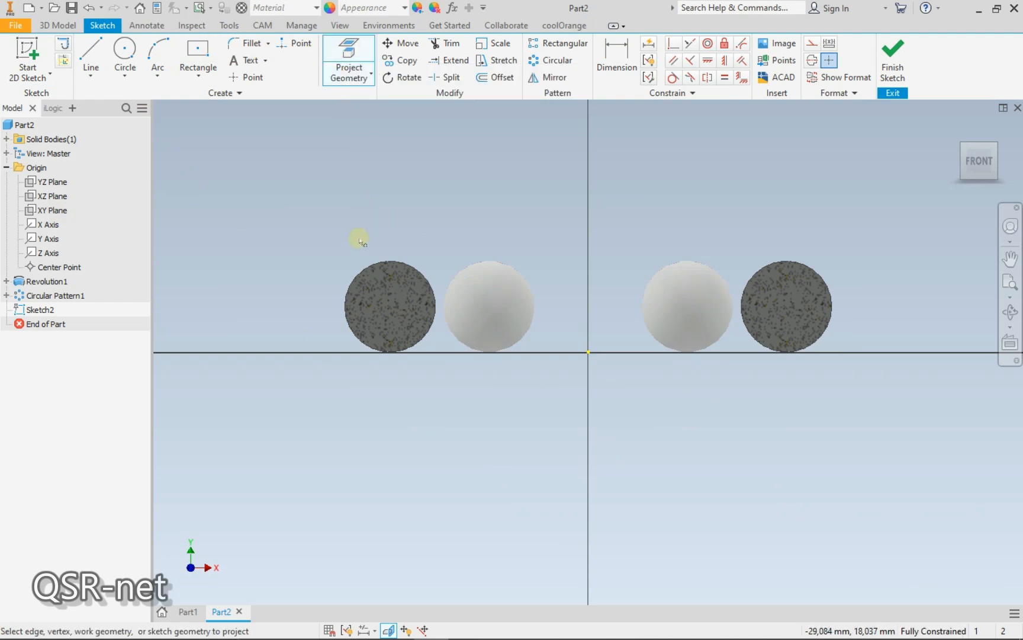
{"action": "left_click", "coordinate": [355, 270]}
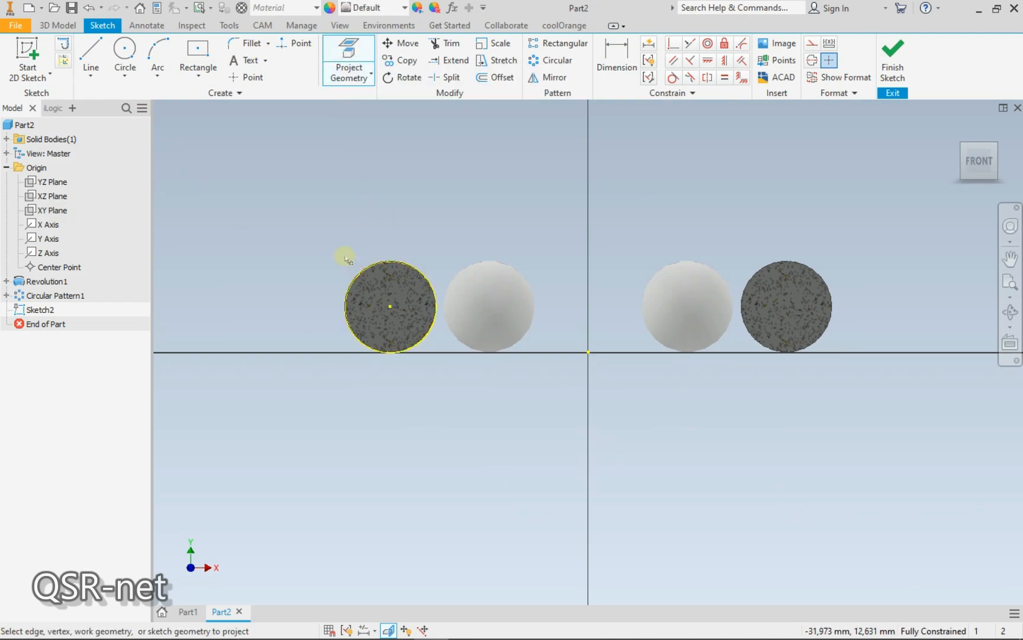
{"action": "key", "text": "Escape"}
{"action": "left_click", "coordinate": [386, 359]}
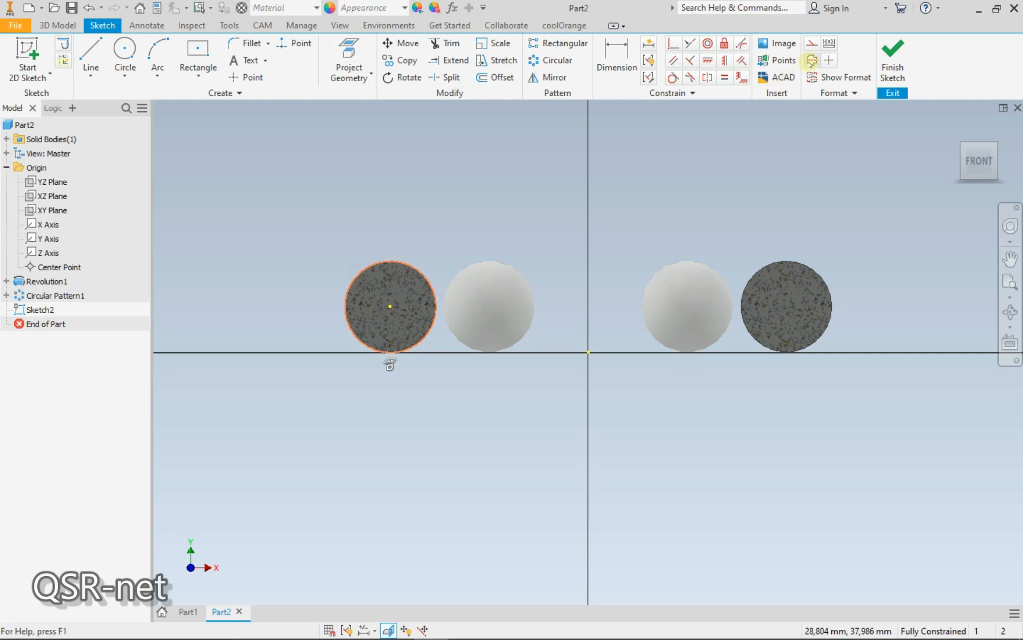
{"action": "left_click", "coordinate": [127, 56]}
Sketch a vertical line about 4 mm long above the leftmost ball, continued by a tangent half-turn arc, a parallel vertical line and a small outward-curving tangent arc
{"action": "left_click", "coordinate": [91, 52]}
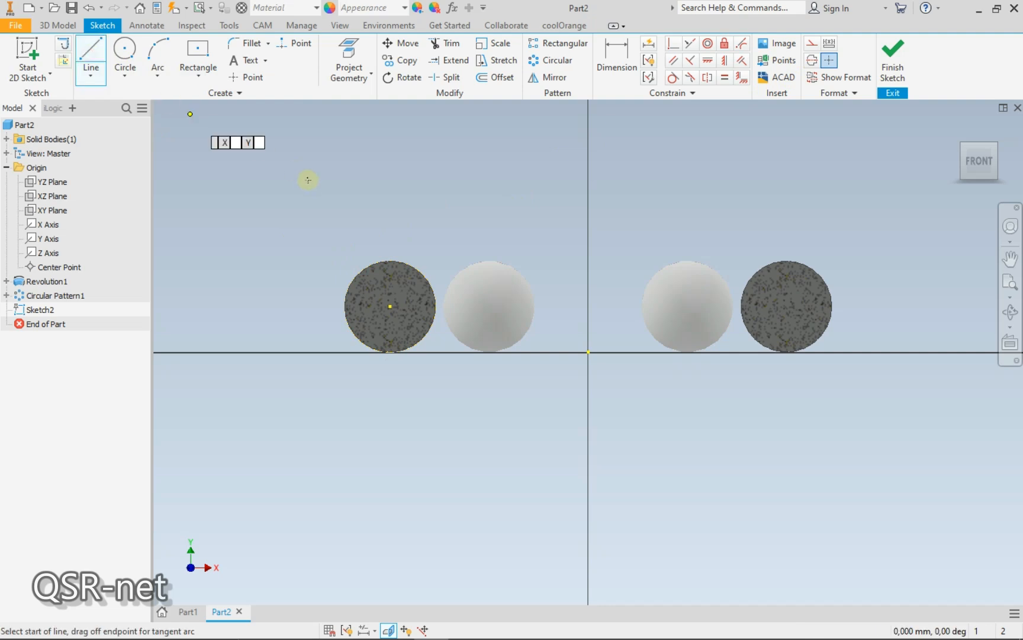
{"action": "left_click", "coordinate": [322, 221]}
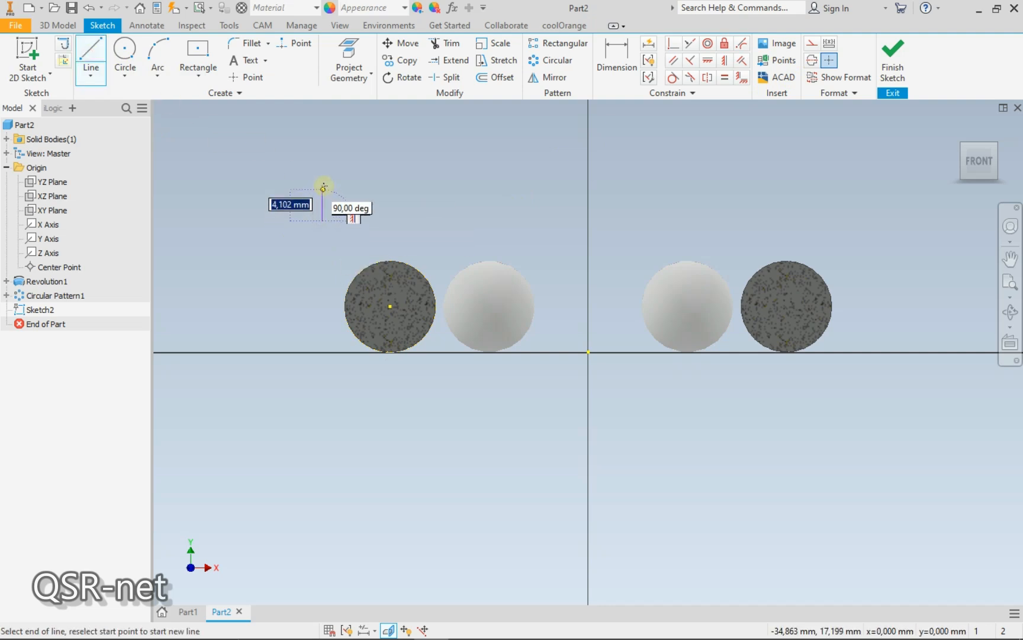
{"action": "left_click", "coordinate": [322, 184]}
{"action": "left_click_drag", "start_coordinate": [323, 184], "coordinate": [362, 227]}
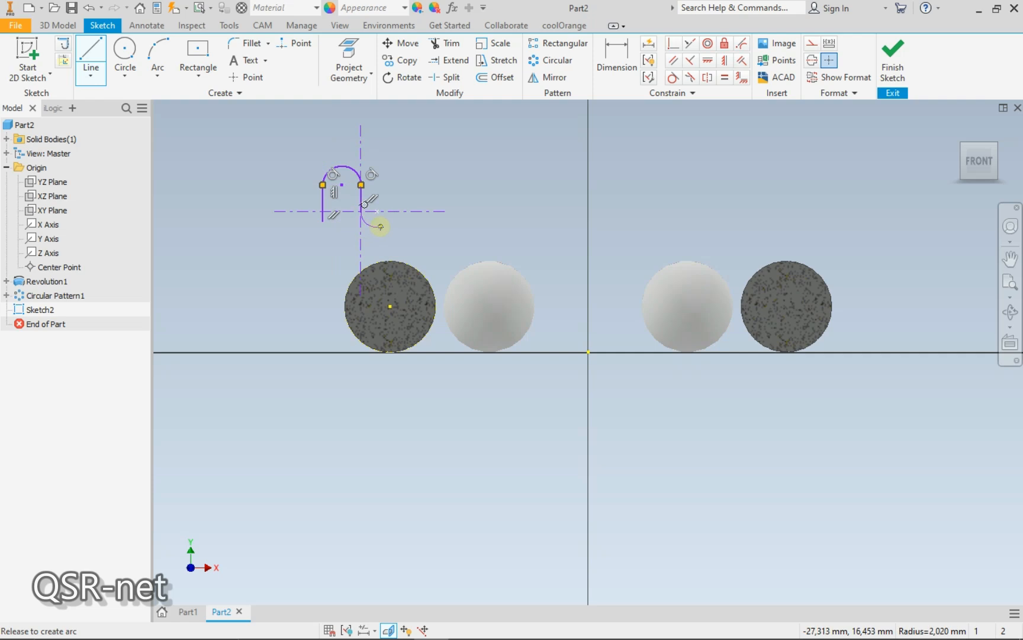
{"action": "left_click_drag", "start_coordinate": [379, 228], "coordinate": [379, 228]}
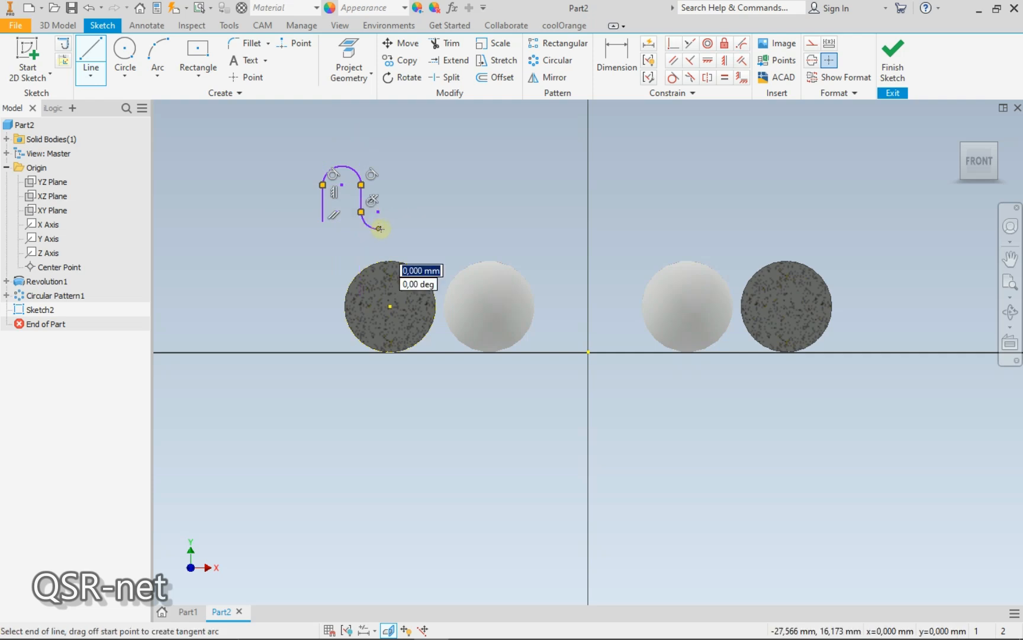
{"action": "key", "text": "Escape"}
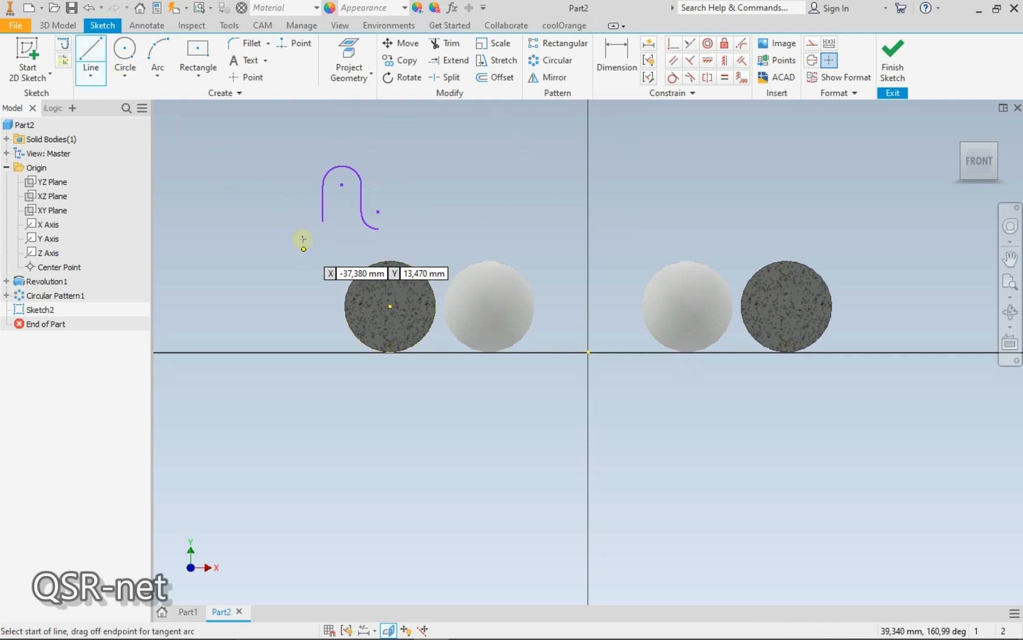
Add a larger tangent arc from the first line's free lower end, curving inward towards the ball section
{"action": "mouse_move", "coordinate": [323, 221]}
{"action": "left_mouse_down"}
{"action": "mouse_move", "coordinate": [331, 249]}
{"action": "mouse_move", "coordinate": [358, 260]}
{"action": "left_mouse_up"}
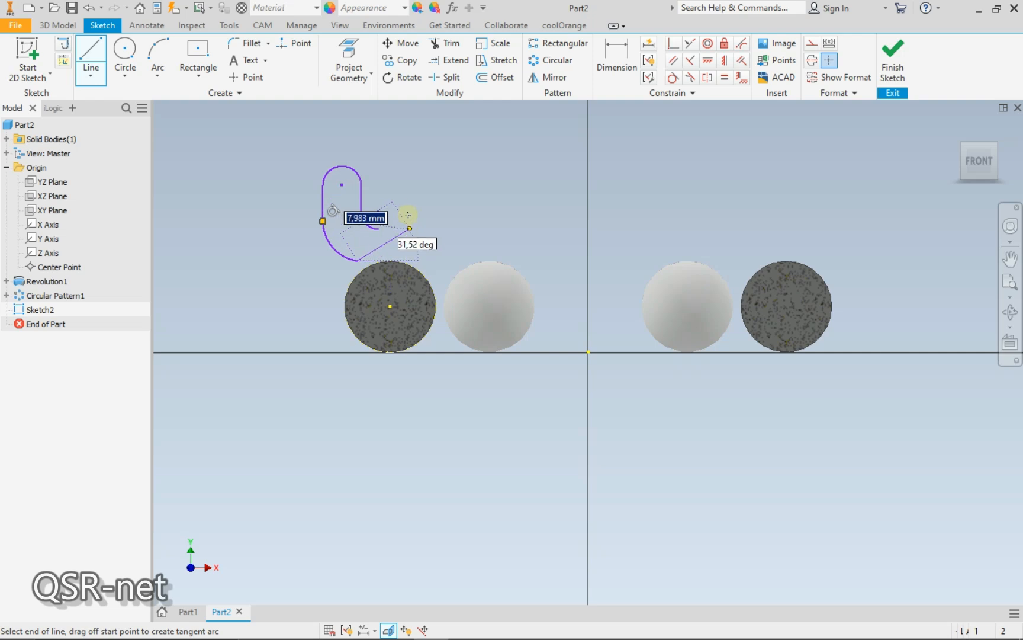
{"action": "scroll", "coordinate": [395, 216], "scroll_direction": "up", "scroll_amount": 3}
{"action": "middle_click_drag", "start_coordinate": [414, 282], "coordinate": [481, 402]}
{"action": "key", "text": "Escape"}
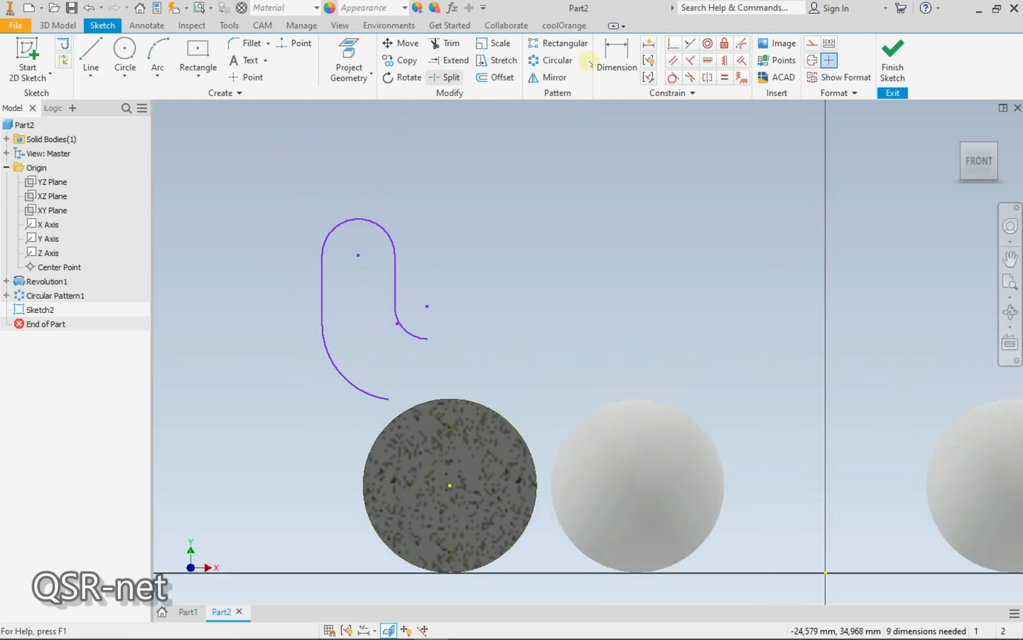
Dimension the radius of the profile's upper arc as 2 mm
{"action": "left_click", "coordinate": [625, 55]}
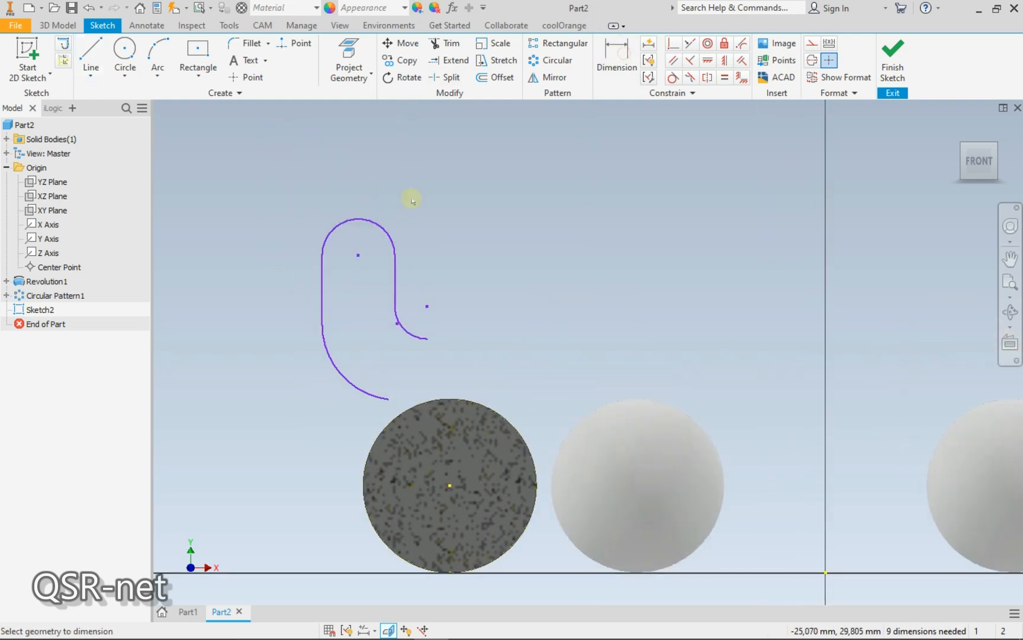
{"action": "left_click", "coordinate": [370, 222]}
{"action": "left_click", "coordinate": [409, 206]}
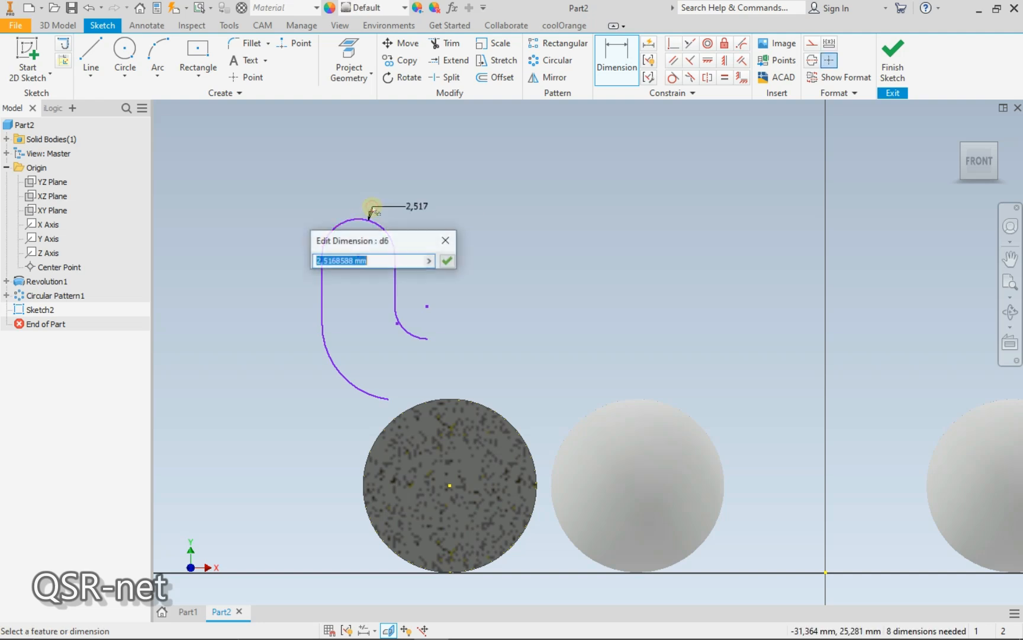
{"action": "type", "text": "2"}
{"action": "left_click", "coordinate": [373, 209]}
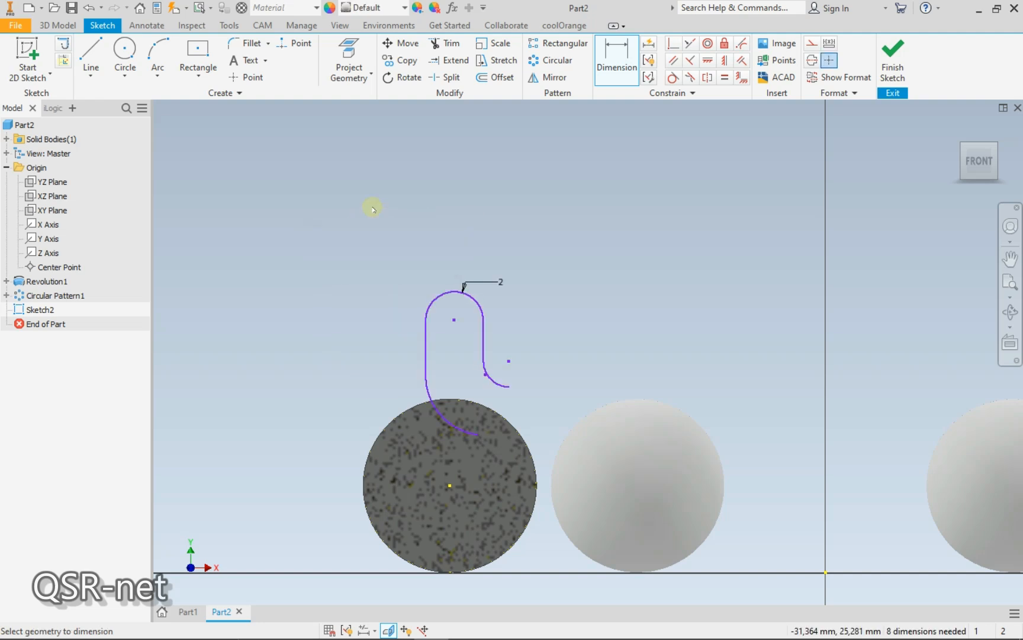
{"action": "key", "text": "Escape"}
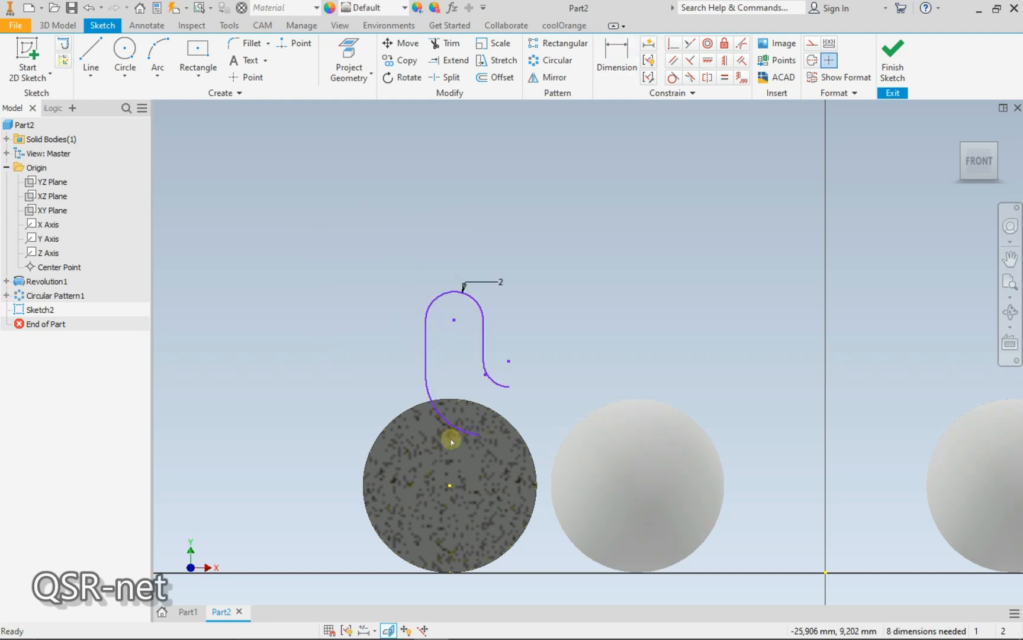
Shift the junction of the inner line and small arc slightly, and dimension the large lower arc's radius as 6 mm
{"action": "mouse_move", "coordinate": [484, 375]}
{"action": "left_mouse_down"}
{"action": "mouse_move", "coordinate": [496, 374]}
{"action": "mouse_move", "coordinate": [472, 367]}
{"action": "left_mouse_up"}
{"action": "left_click", "coordinate": [621, 60]}
{"action": "left_click", "coordinate": [415, 394]}
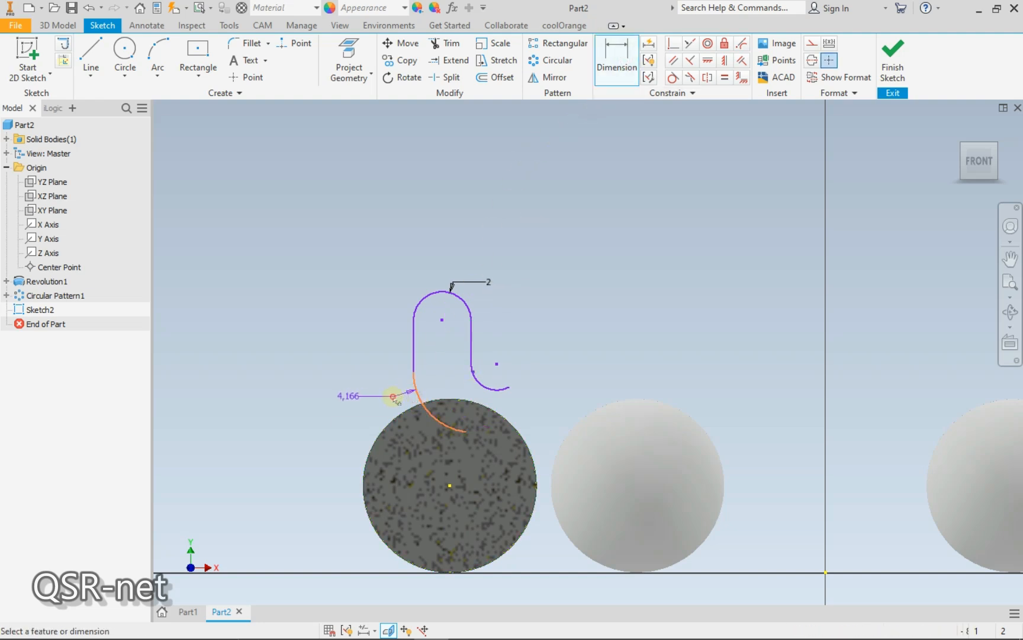
{"action": "left_click", "coordinate": [394, 398]}
{"action": "type", "text": "6"}
{"action": "key", "text": "Return"}
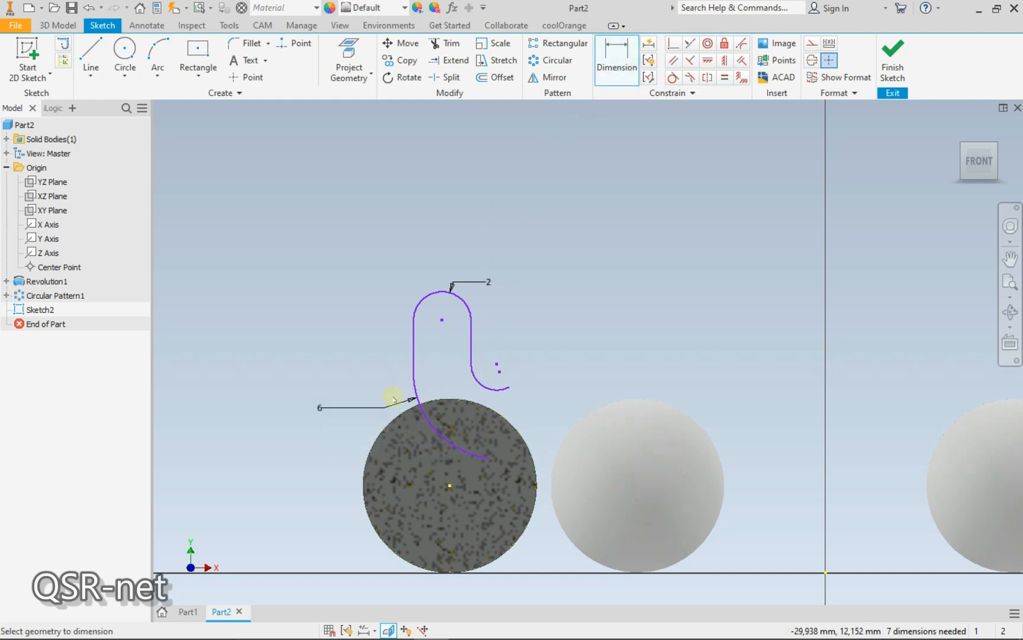
{"action": "key", "text": "Escape"}
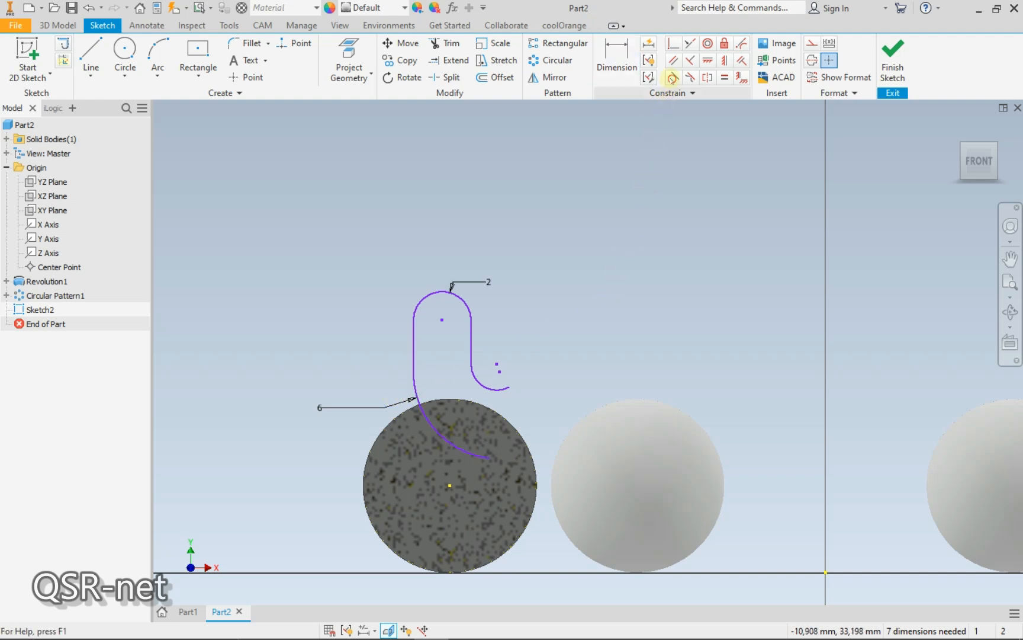
Make the centres of the two lower arcs coincident and align both free arc ends vertically with the shared centre
{"action": "left_click", "coordinate": [498, 370]}
{"action": "left_click", "coordinate": [497, 366]}
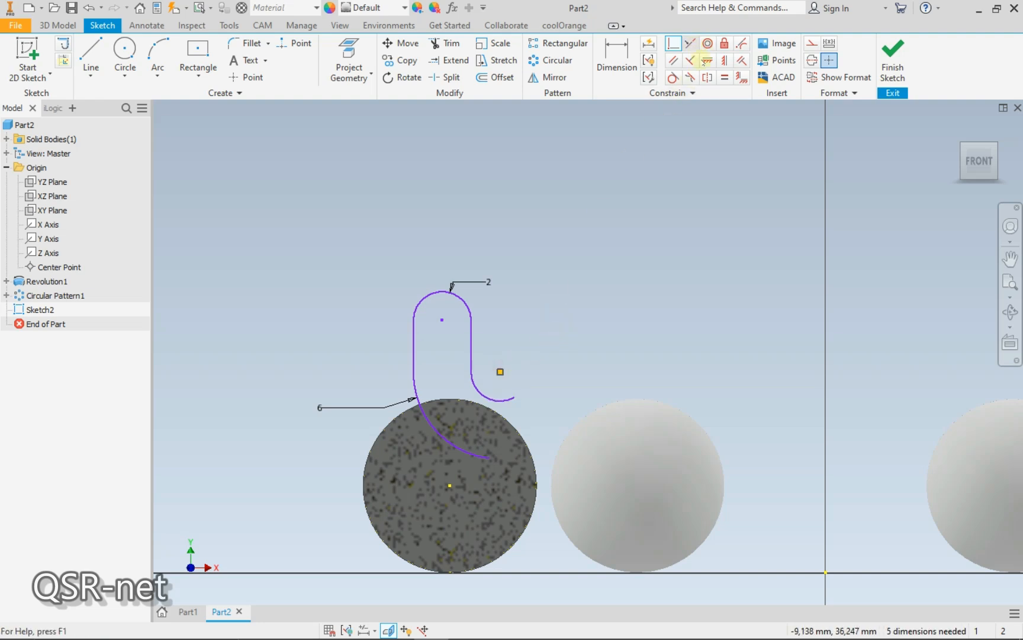
{"action": "left_click", "coordinate": [726, 60]}
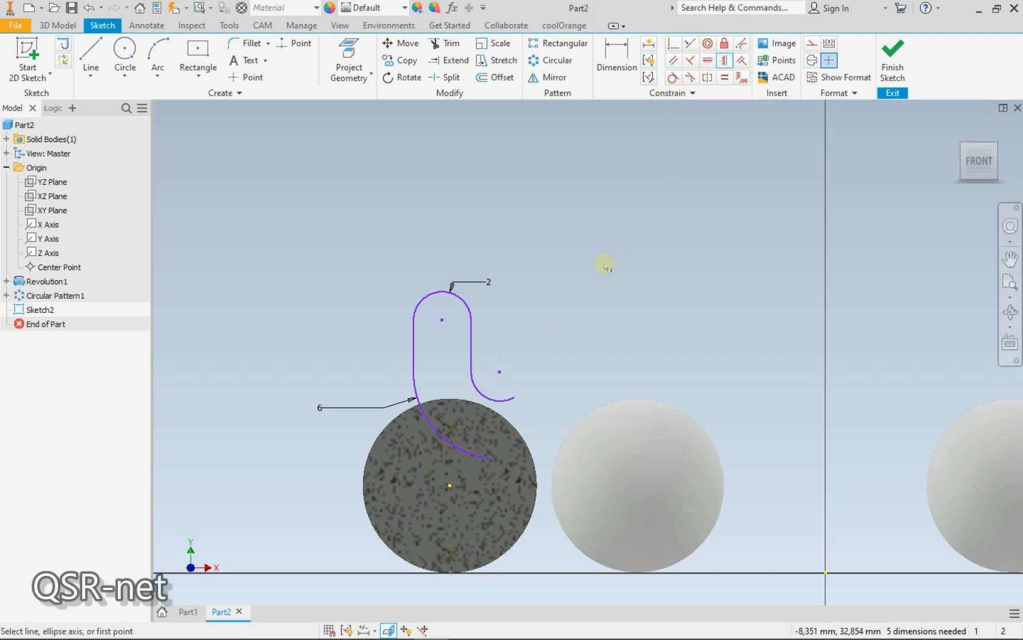
{"action": "left_click", "coordinate": [515, 397]}
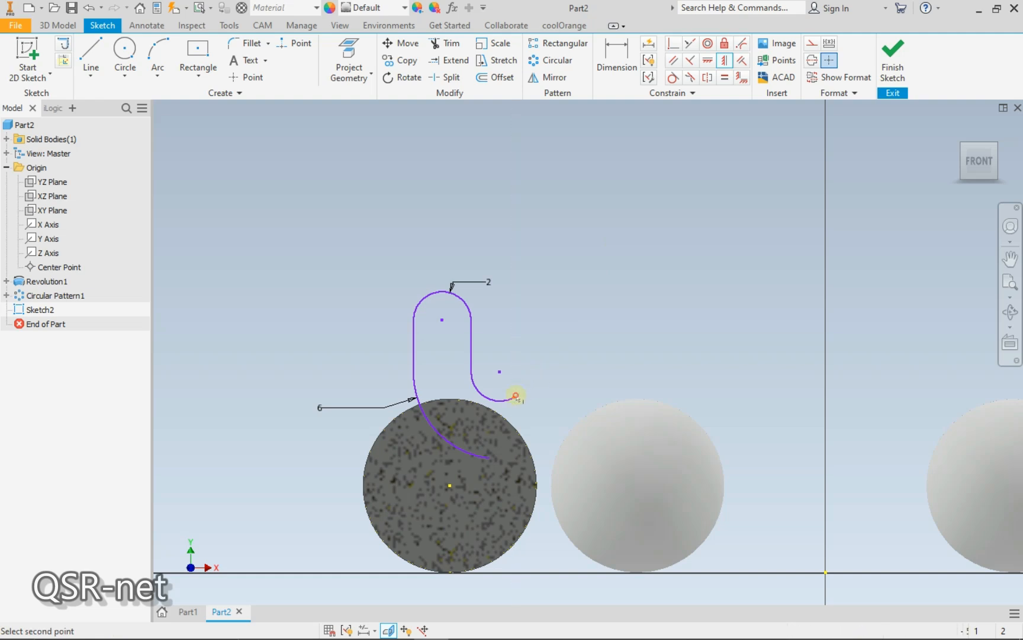
{"action": "left_click", "coordinate": [490, 457]}
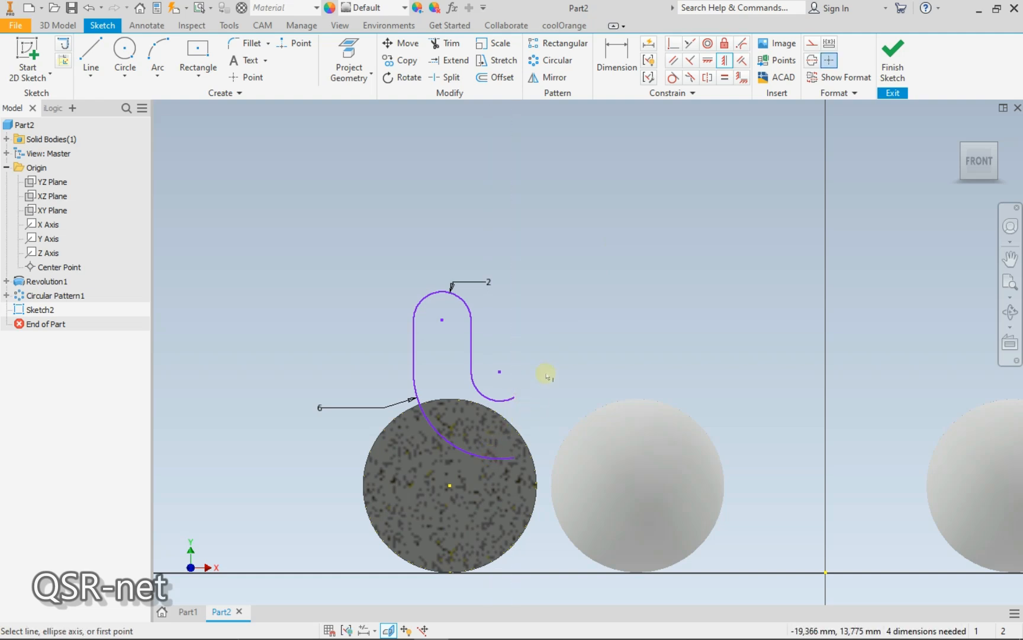
{"action": "left_click", "coordinate": [514, 398]}
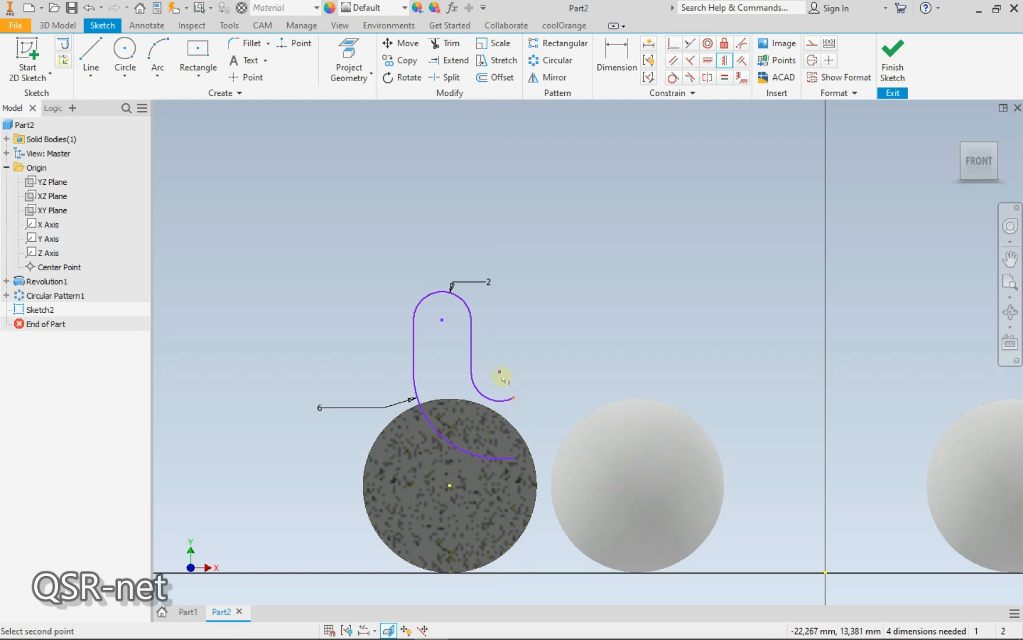
{"action": "left_click", "coordinate": [501, 373]}
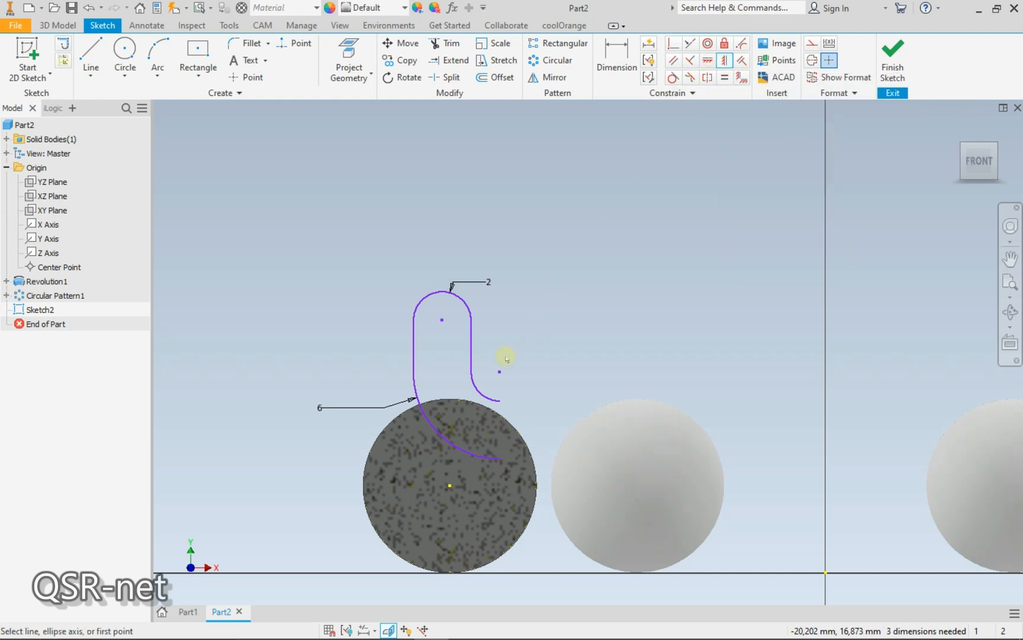
Apply horizontal constraints between the shared arc centre and the lower ends of the profile's two vertical lines
{"action": "left_click", "coordinate": [499, 373]}
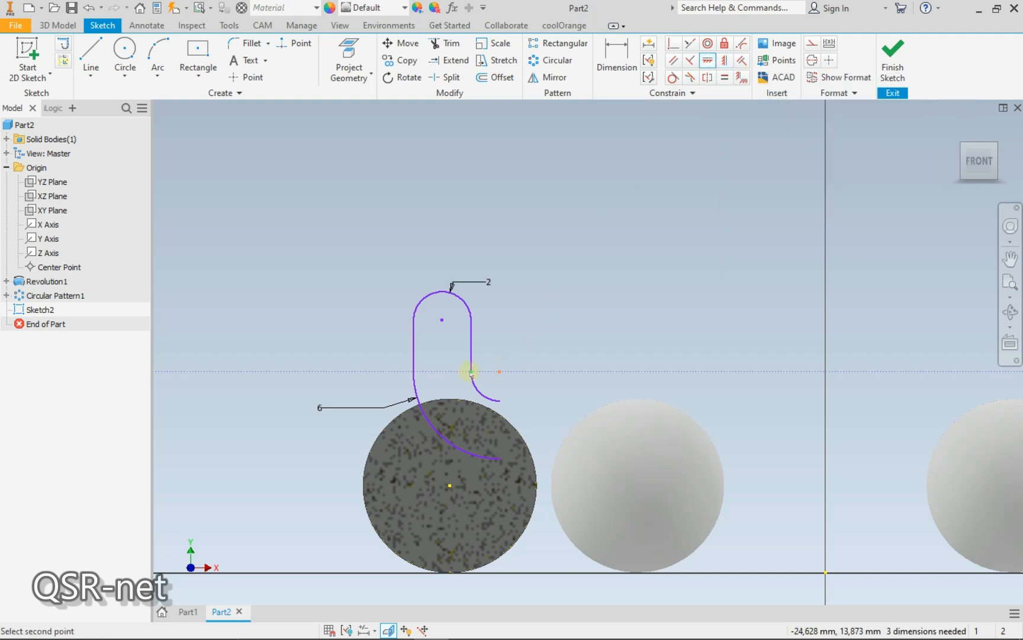
{"action": "left_click", "coordinate": [471, 372]}
{"action": "left_click", "coordinate": [471, 372]}
{"action": "left_click", "coordinate": [412, 374]}
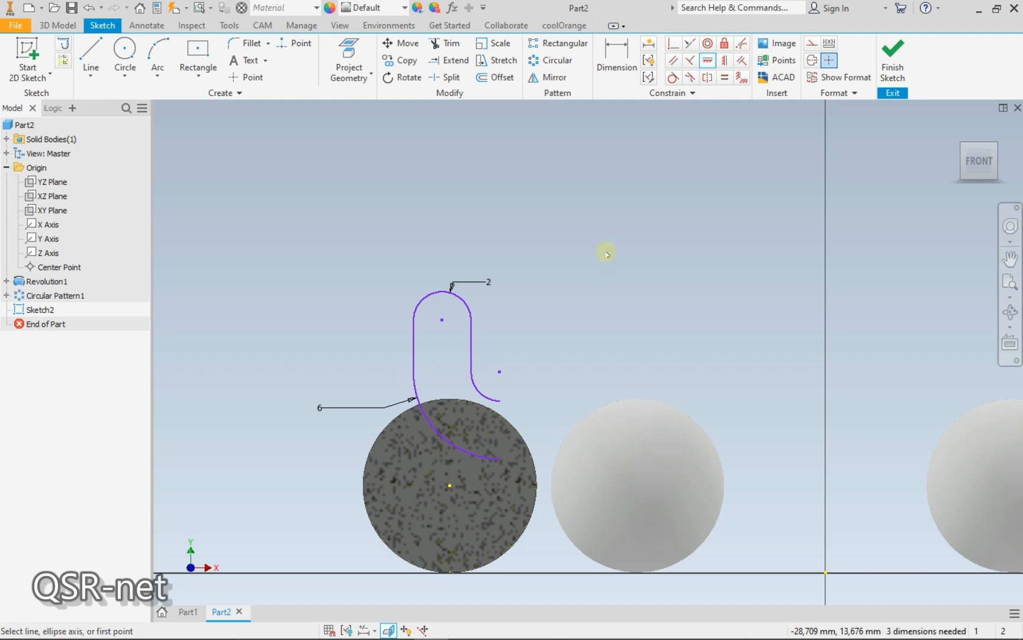
{"action": "key", "text": "Escape"}
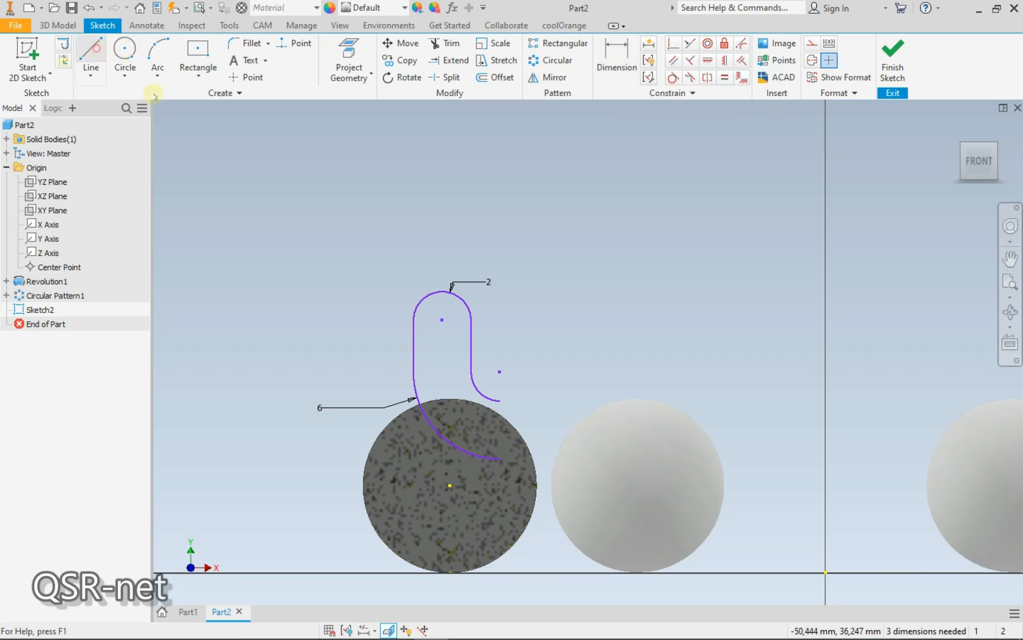
Close the profile with a vertical line between the free ends of the small and large lower arcs
{"action": "left_click", "coordinate": [106, 59]}
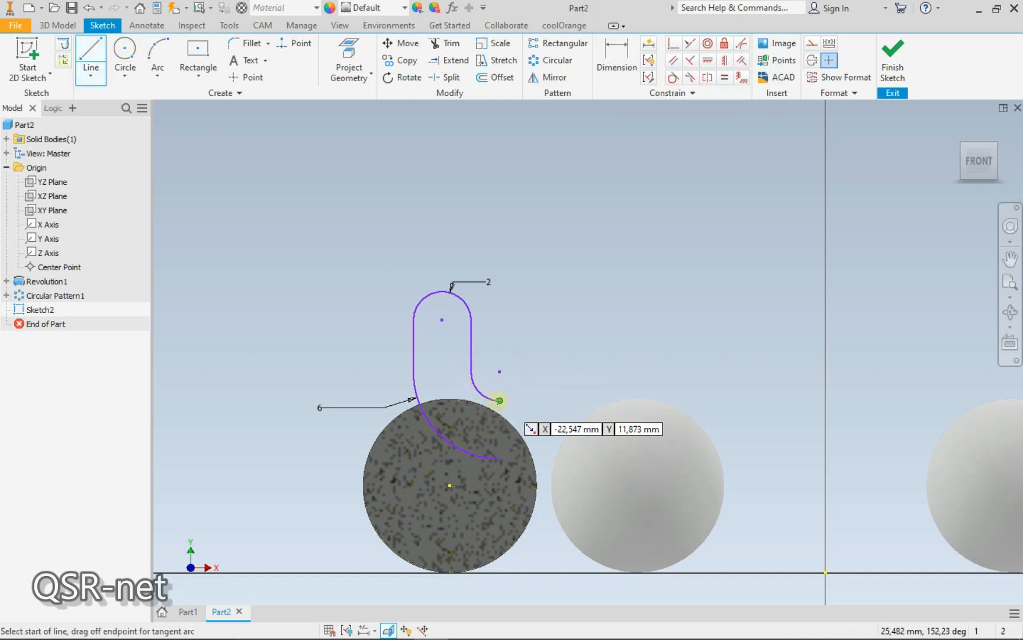
{"action": "left_click", "coordinate": [500, 401]}
{"action": "left_click", "coordinate": [500, 458]}
{"action": "key", "text": "Escape"}
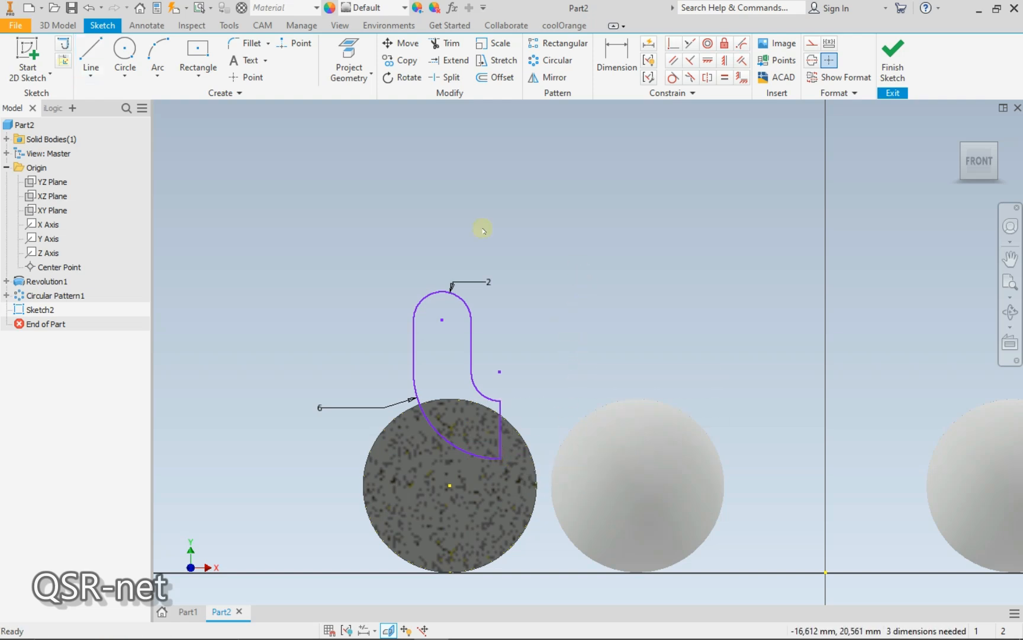
Draw a vertical line from the ball section's centre to its lowest point and convert it to construction geometry
{"action": "left_click", "coordinate": [92, 55]}
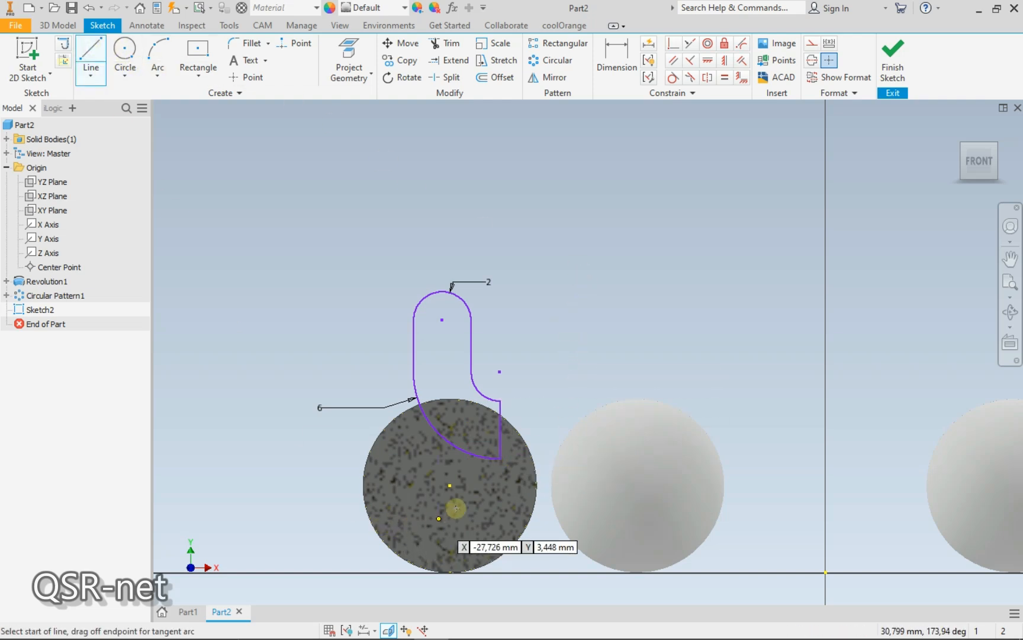
{"action": "left_click", "coordinate": [450, 486]}
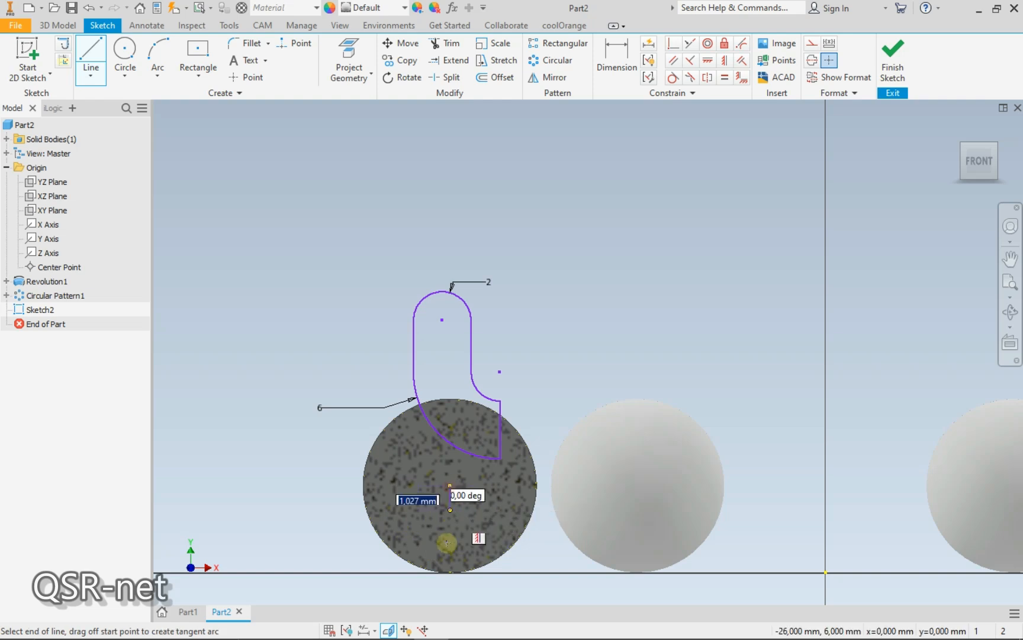
{"action": "left_click", "coordinate": [449, 573]}
{"action": "key", "text": "Escape"}
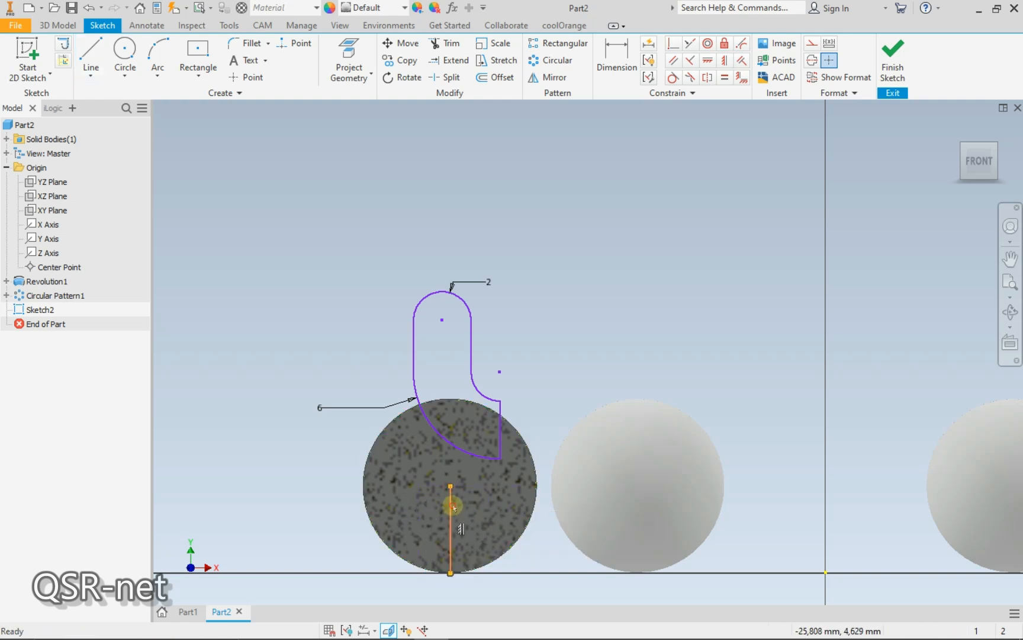
{"action": "left_click", "coordinate": [812, 43]}
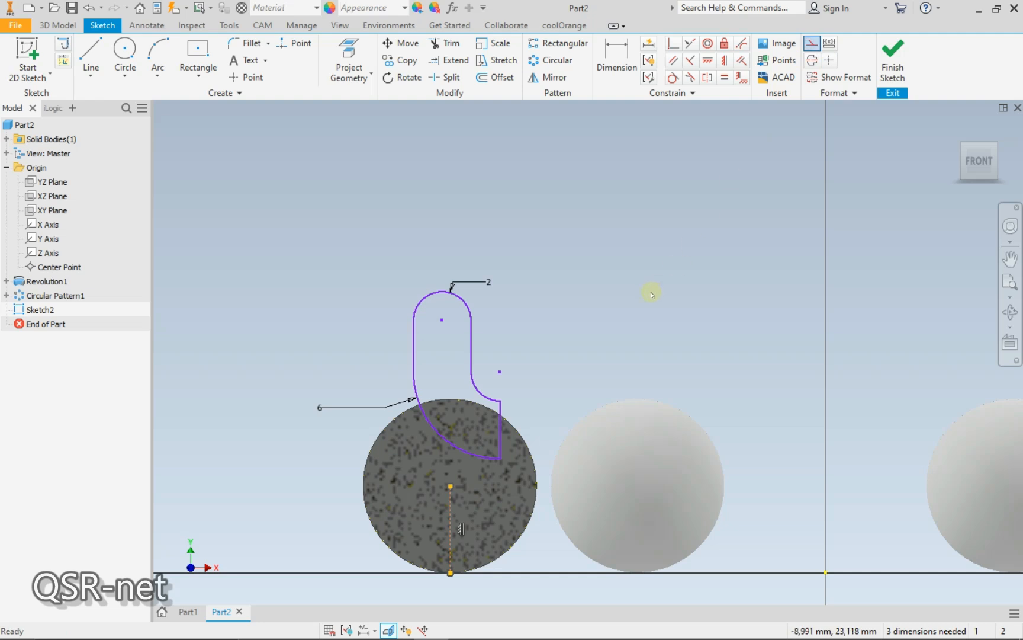
Shorten the profile's straight sides by moving the upper arc's centre down towards the ball
{"action": "middle_click_drag", "start_coordinate": [648, 297], "coordinate": [700, 242]}
{"action": "left_click", "coordinate": [622, 282]}
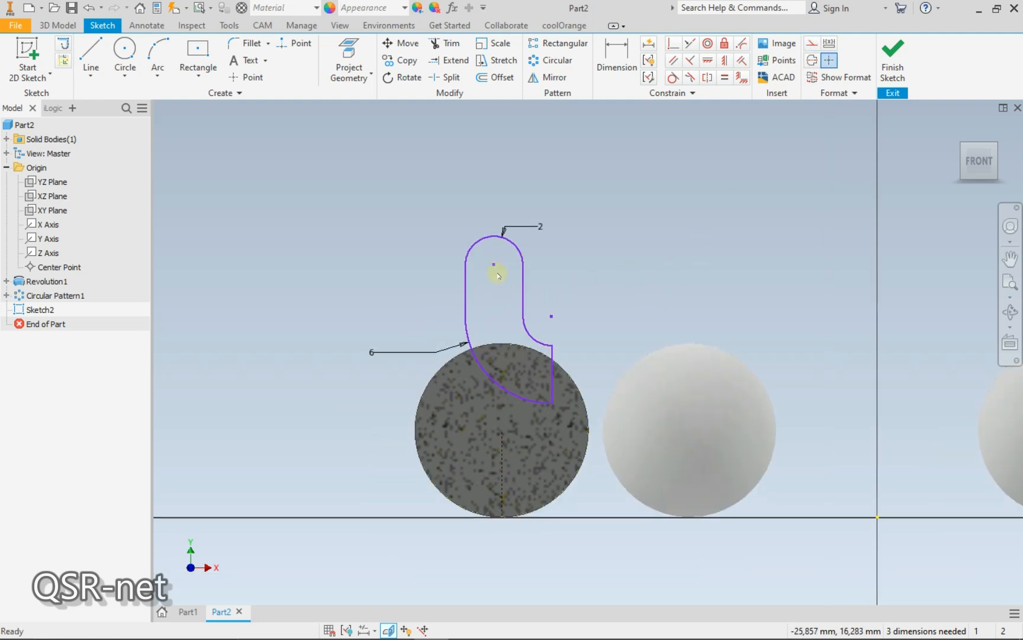
{"action": "left_click_drag", "start_coordinate": [493, 266], "coordinate": [498, 303]}
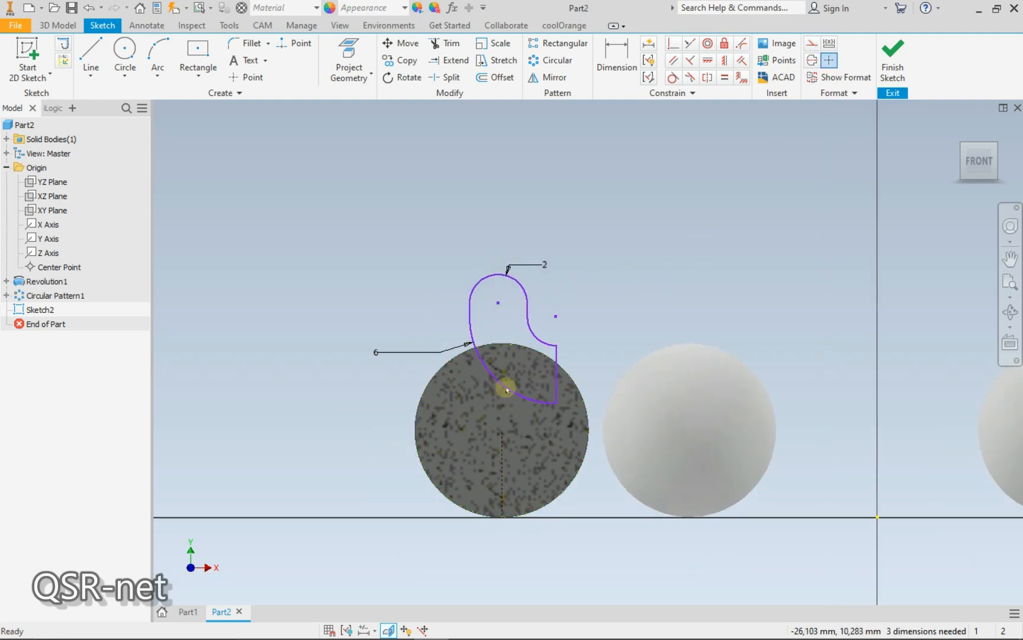
Dimension the vertical distance from the construction line's lower end to the profile's lower corner as 1 mm
{"action": "left_click", "coordinate": [616, 59]}
{"action": "left_click", "coordinate": [558, 406]}
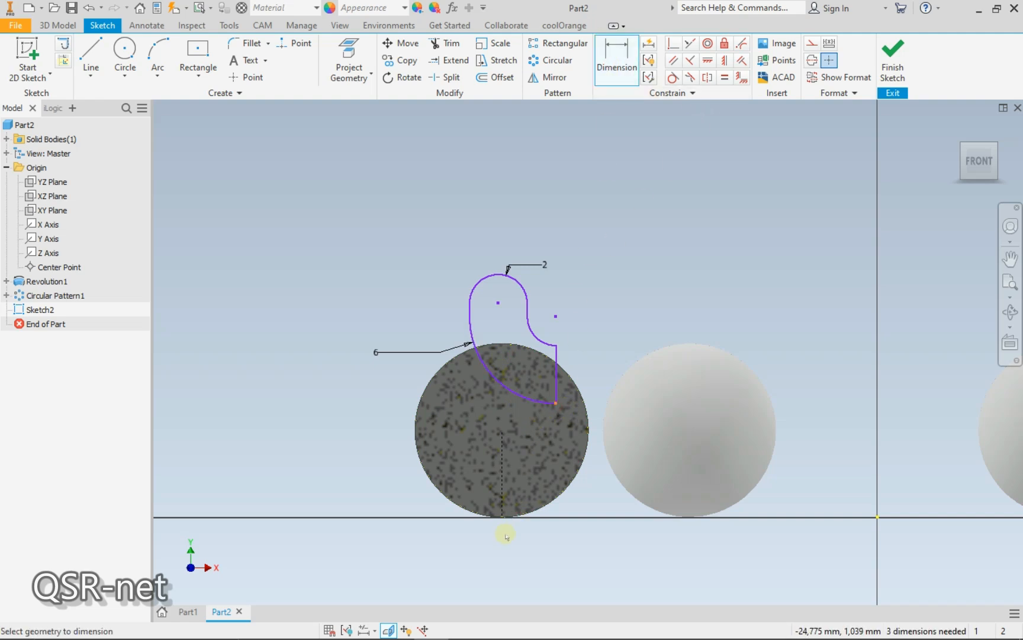
{"action": "left_click", "coordinate": [500, 519]}
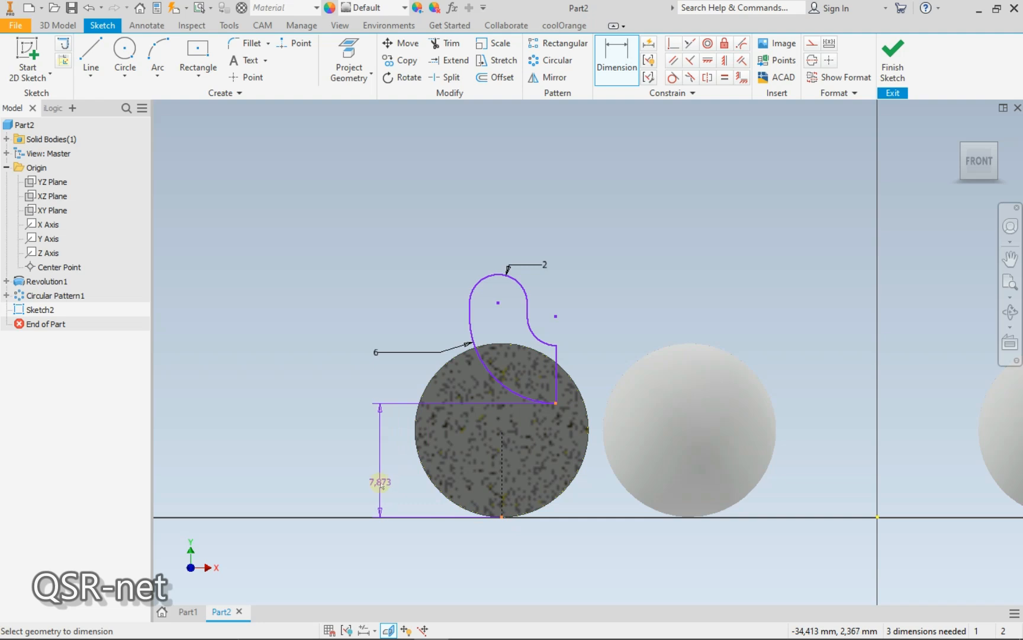
{"action": "left_click", "coordinate": [382, 484]}
{"action": "type", "text": "1"}
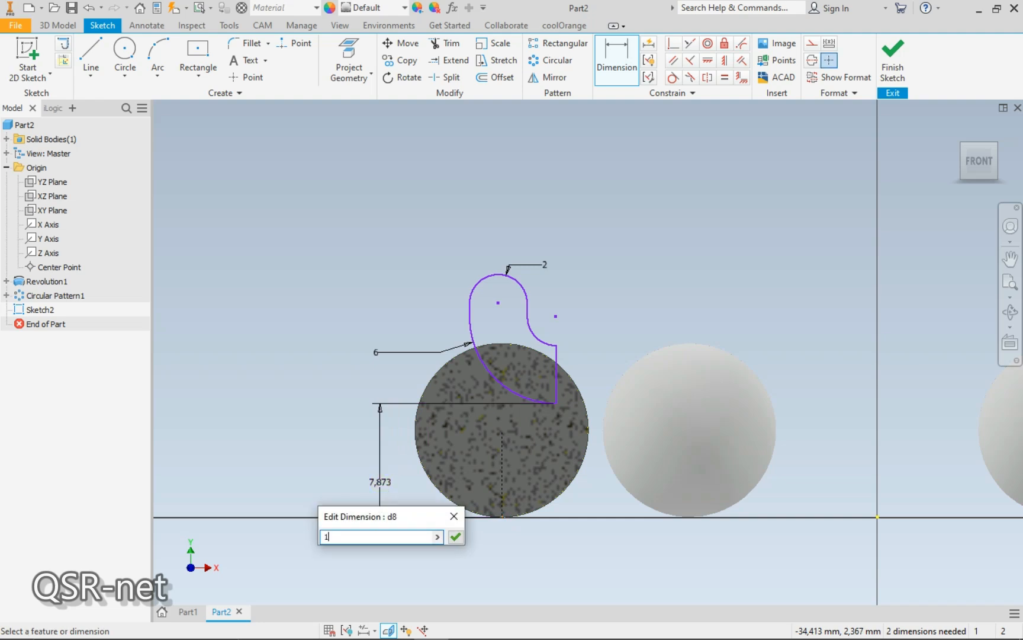
{"action": "key", "text": "Return"}
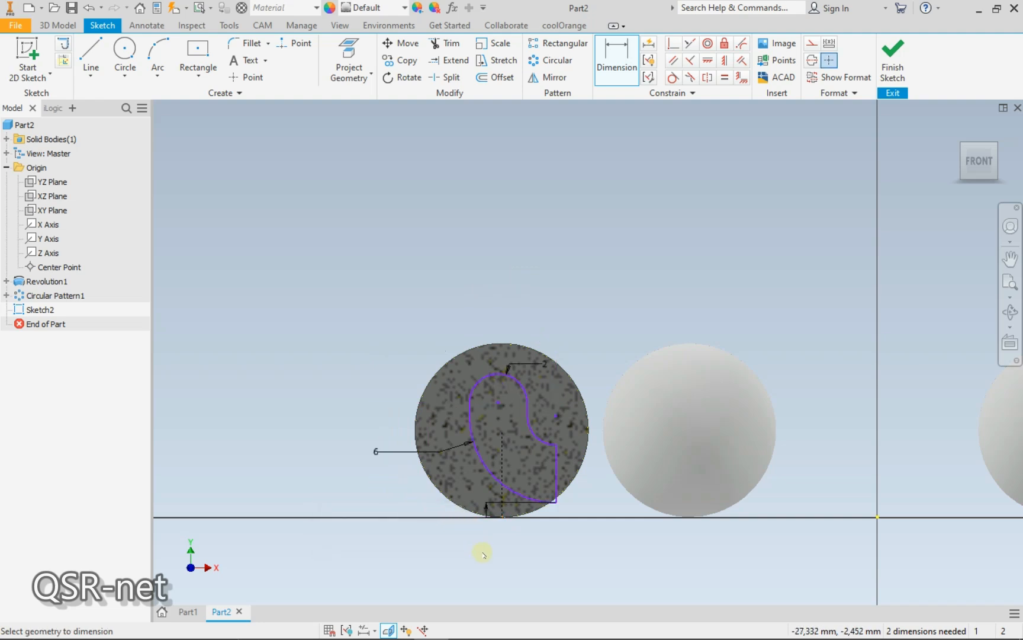
Make the profile's upper arc tangent to the ball section's circle
{"action": "scroll", "coordinate": [483, 554], "scroll_direction": "up", "scroll_amount": 3}
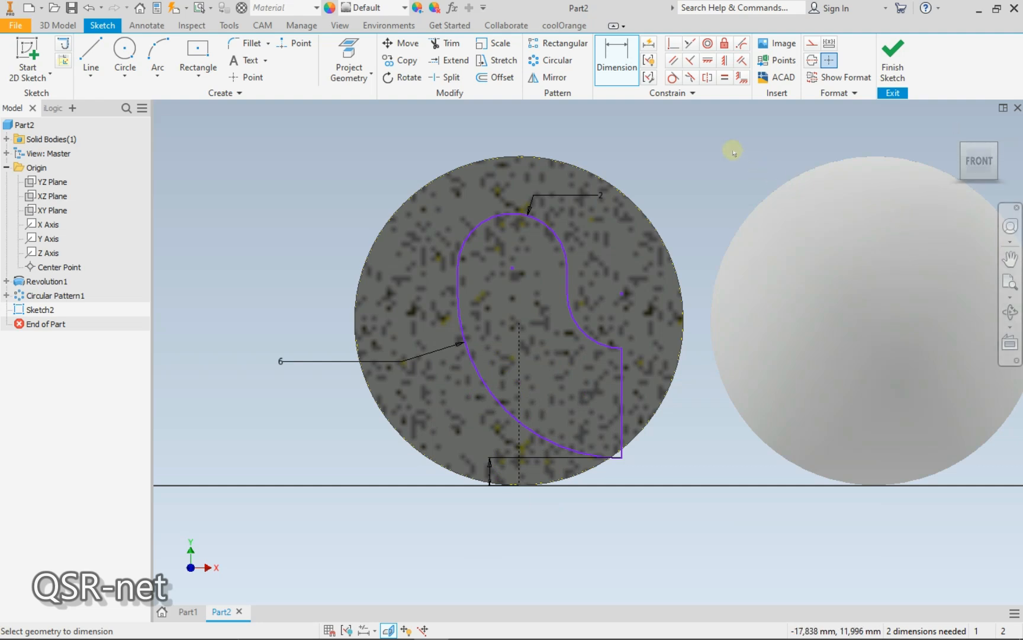
{"action": "left_click", "coordinate": [673, 77]}
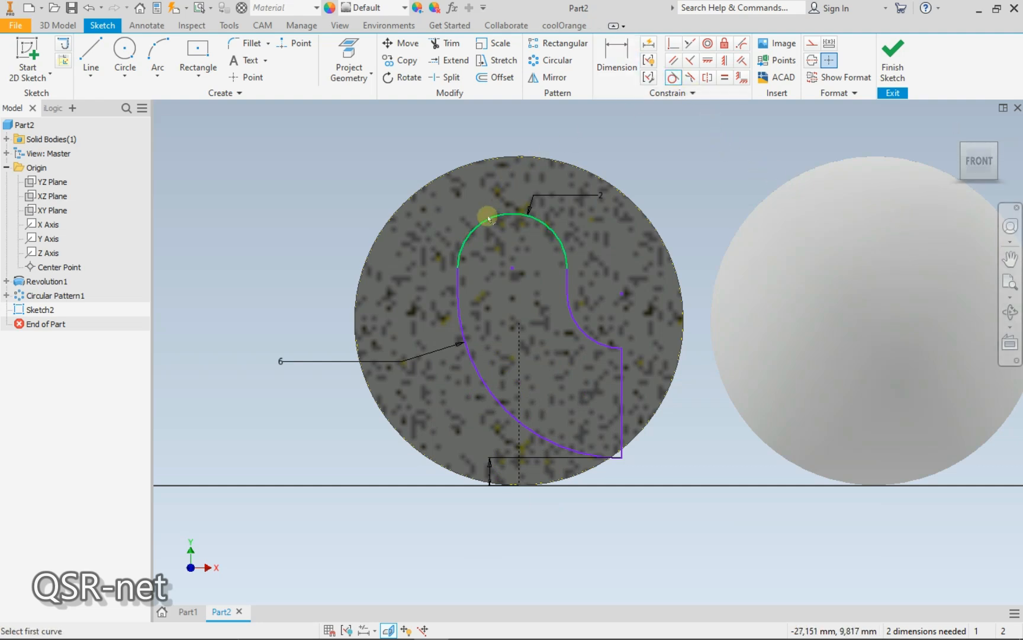
{"action": "left_click", "coordinate": [485, 216]}
{"action": "left_click", "coordinate": [429, 187]}
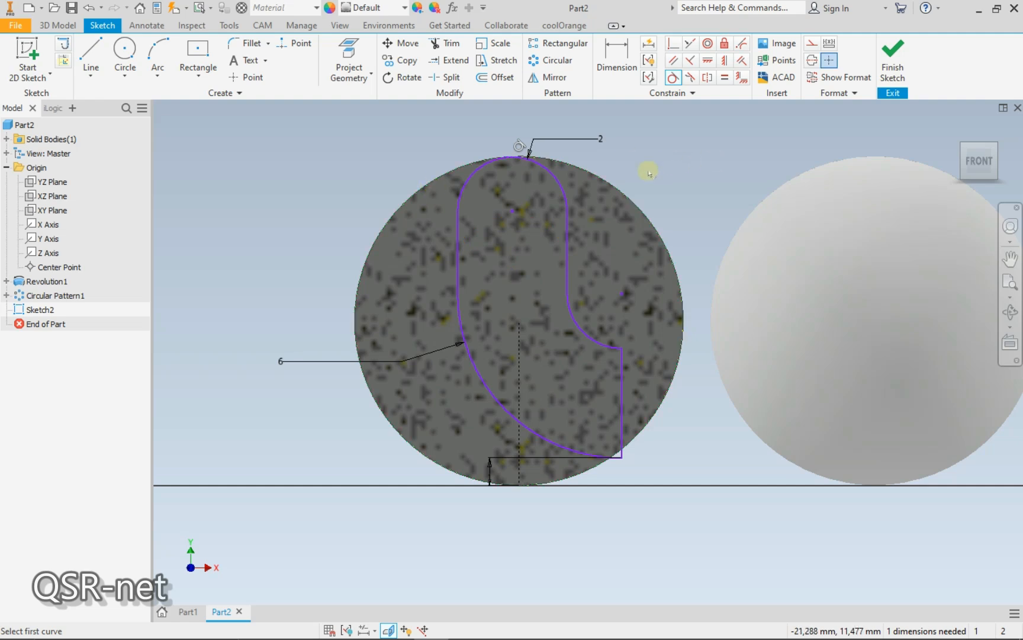
{"action": "key", "text": "Escape"}
Dimension the vertical distance from the construction line's lower end to the upper arc's centre as 8 mm and finish the sketch
{"action": "left_click", "coordinate": [619, 57]}
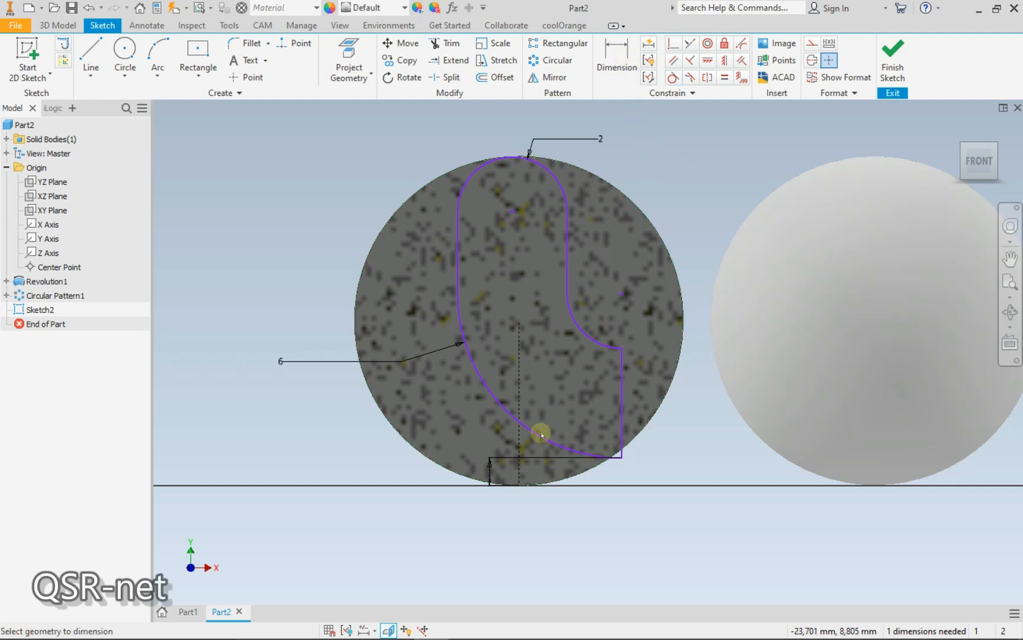
{"action": "left_click", "coordinate": [519, 485]}
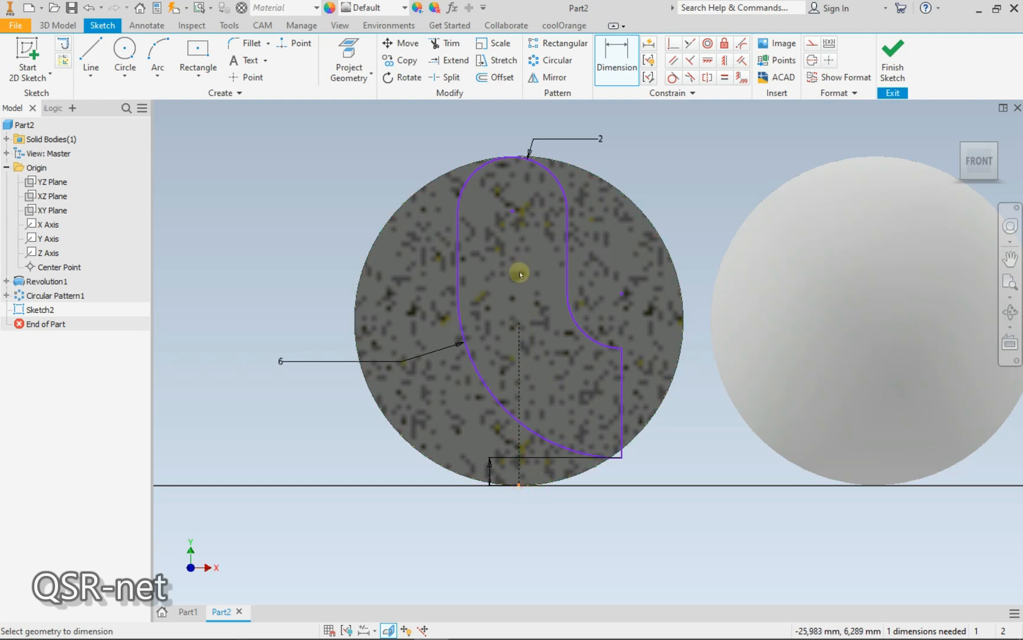
{"action": "left_click", "coordinate": [513, 212]}
{"action": "left_click", "coordinate": [286, 321]}
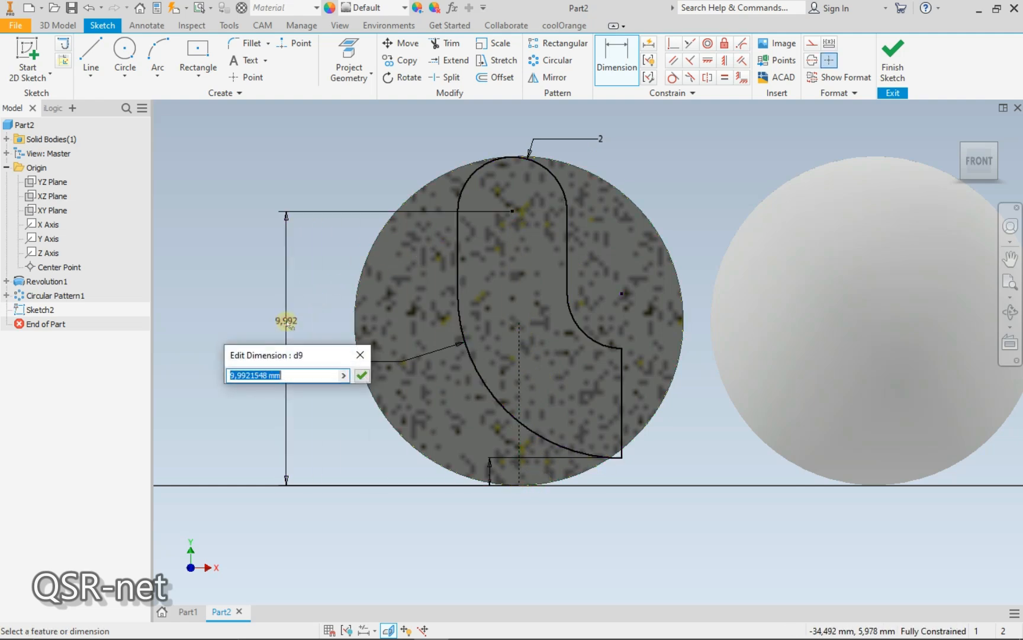
{"action": "type", "text": "8"}
{"action": "key", "text": "Return"}
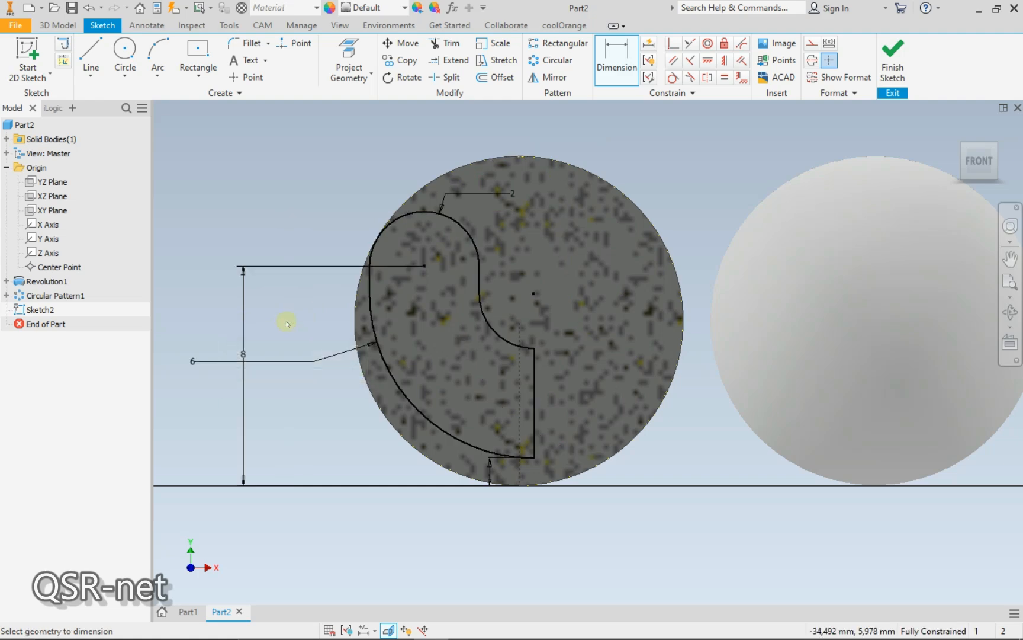
{"action": "key", "text": "Escape"}
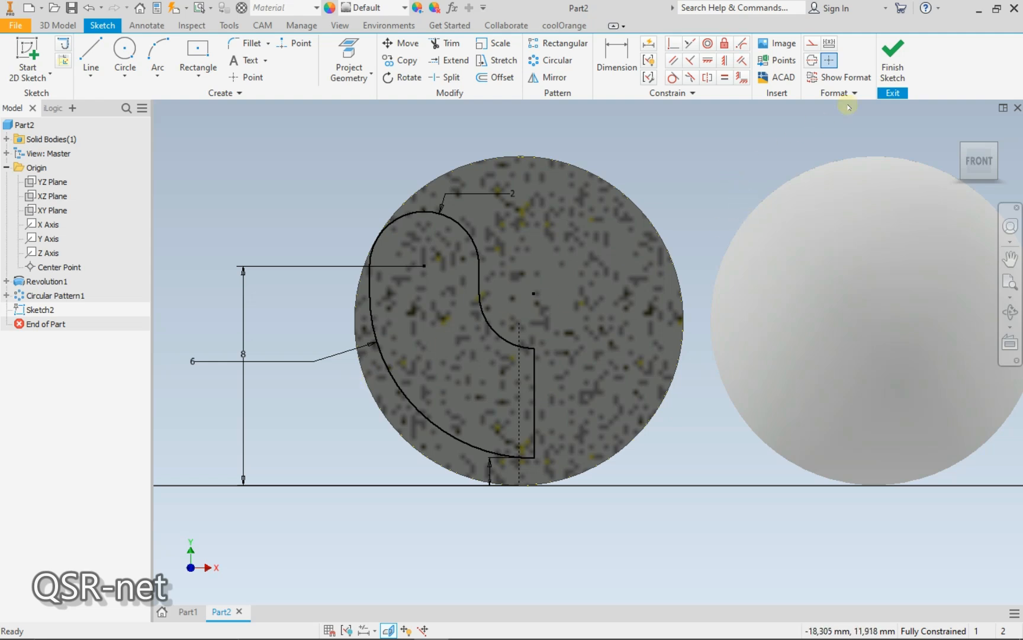
{"action": "left_click", "coordinate": [890, 69]}
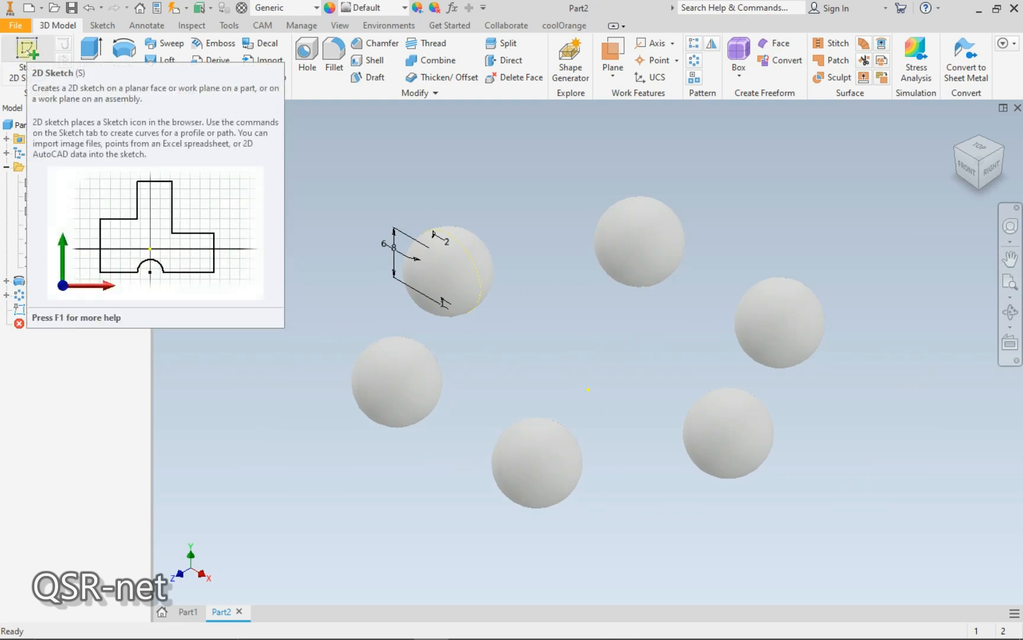
Start a sketch on the XZ plane and project the outlines of the profiled ball and its neighbour on the positive Z side
{"action": "left_click", "coordinate": [27, 51]}
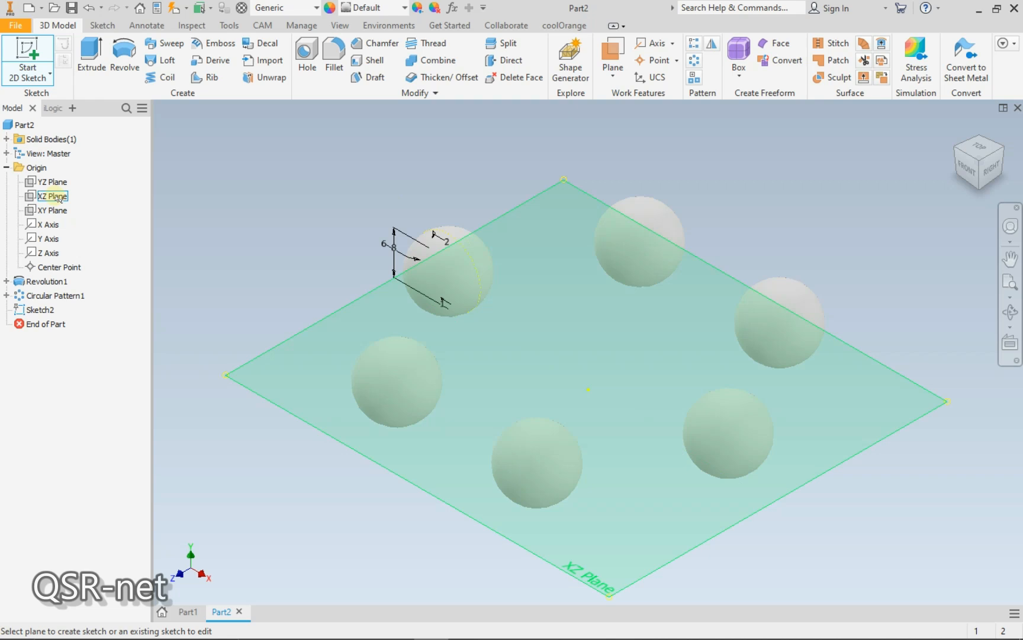
{"action": "left_click", "coordinate": [57, 197]}
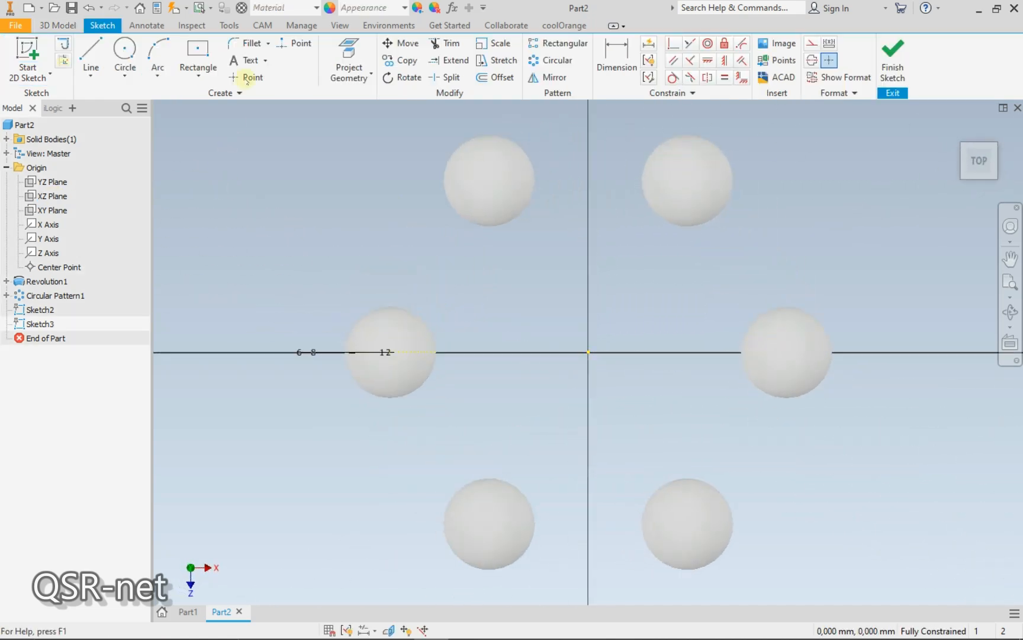
{"action": "left_click", "coordinate": [348, 60]}
{"action": "left_click", "coordinate": [398, 307]}
{"action": "left_click", "coordinate": [505, 478]}
Draw a three-point arc of 15 mm radius from the profiled ball's projected circle to the neighbouring ball's circle, bulging towards the ring's centre
{"action": "left_click", "coordinate": [157, 55]}
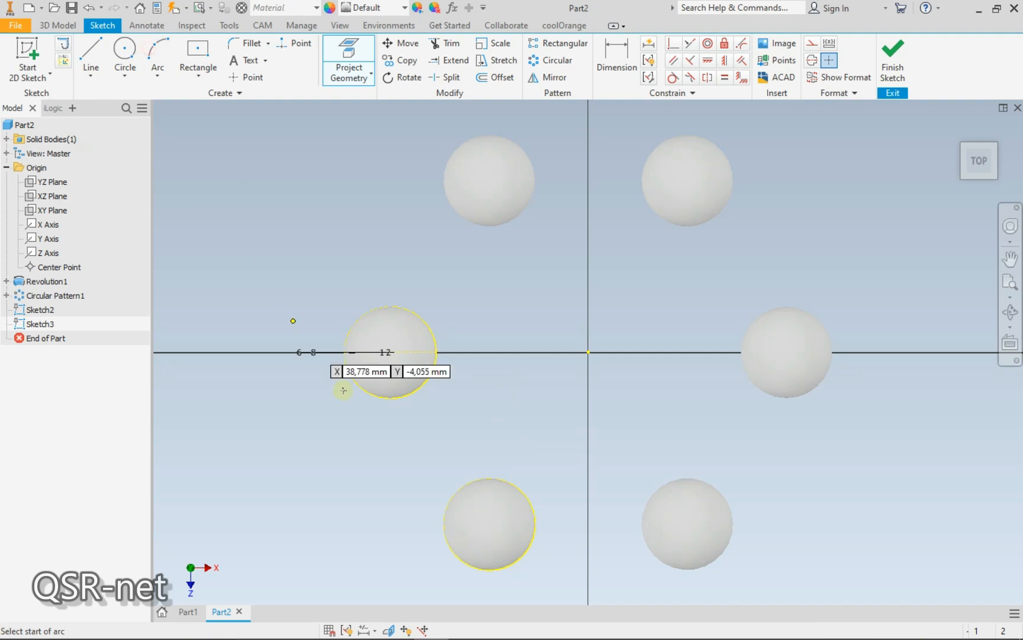
{"action": "left_click", "coordinate": [371, 394]}
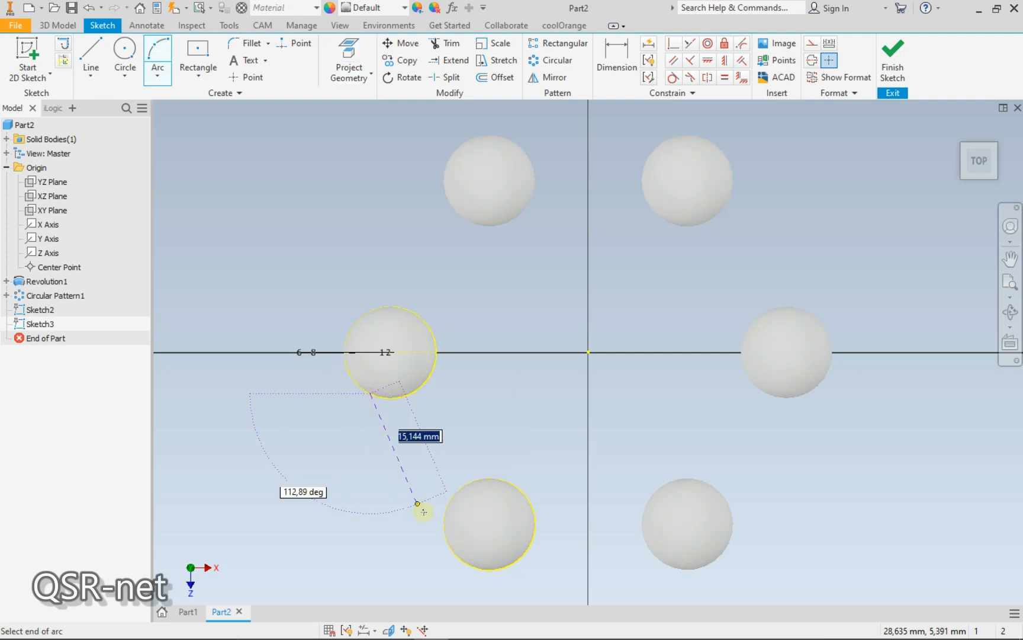
{"action": "left_click", "coordinate": [444, 524]}
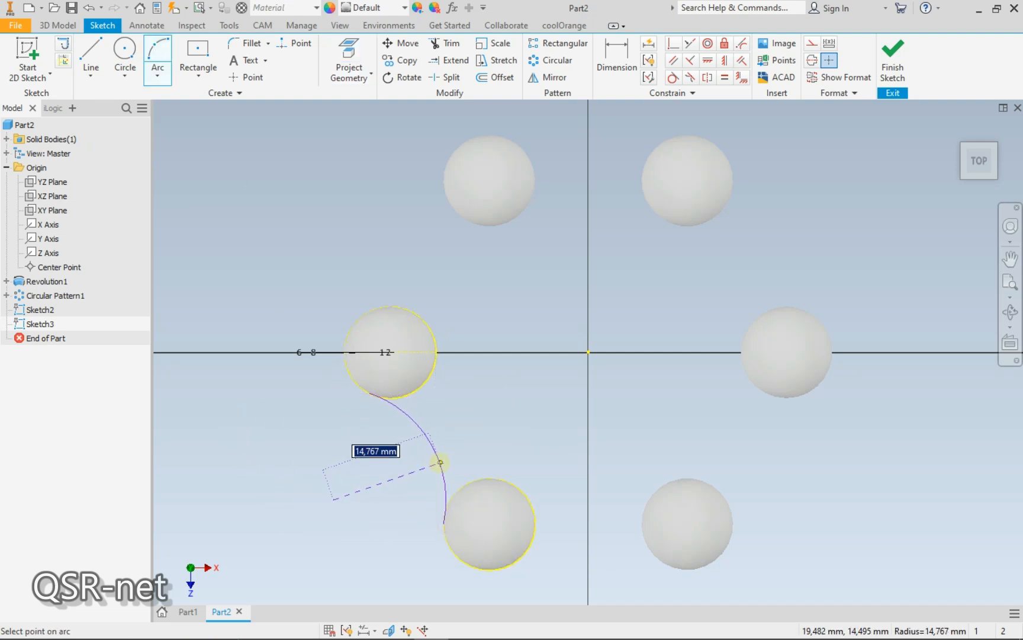
{"action": "type", "text": "15"}
{"action": "key", "text": "Return"}
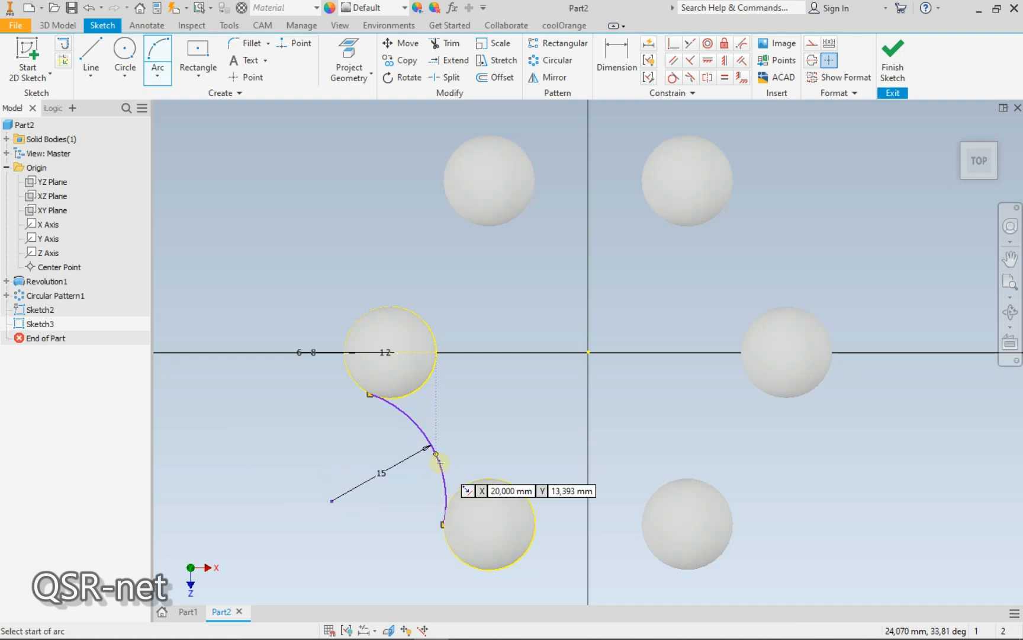
{"action": "key", "text": "Escape"}
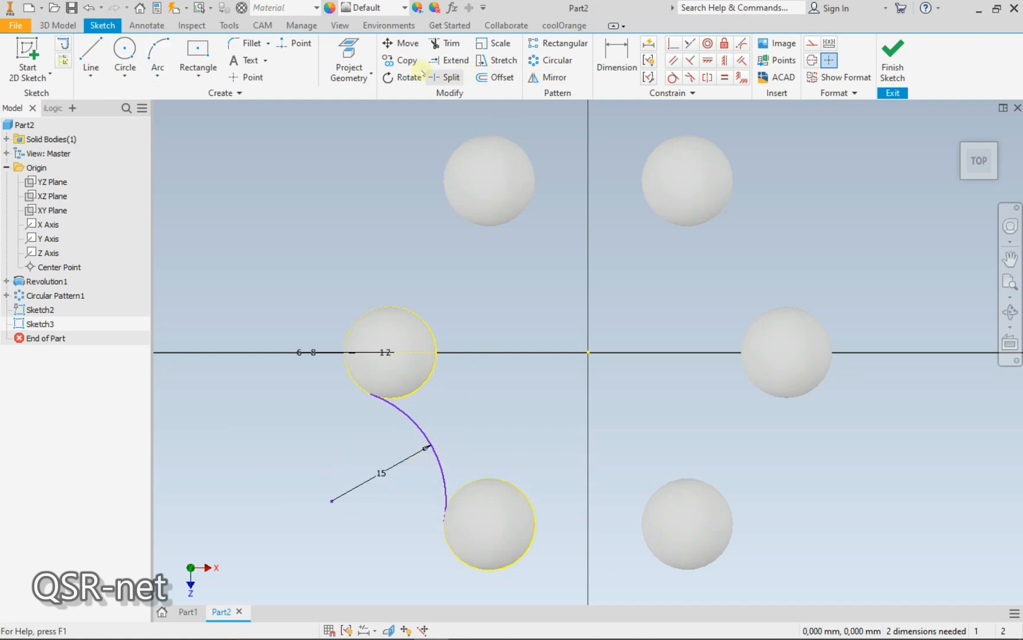
Make the 15 mm arc tangent to both projected ball circles
{"action": "left_click", "coordinate": [673, 78]}
{"action": "left_click", "coordinate": [408, 418]}
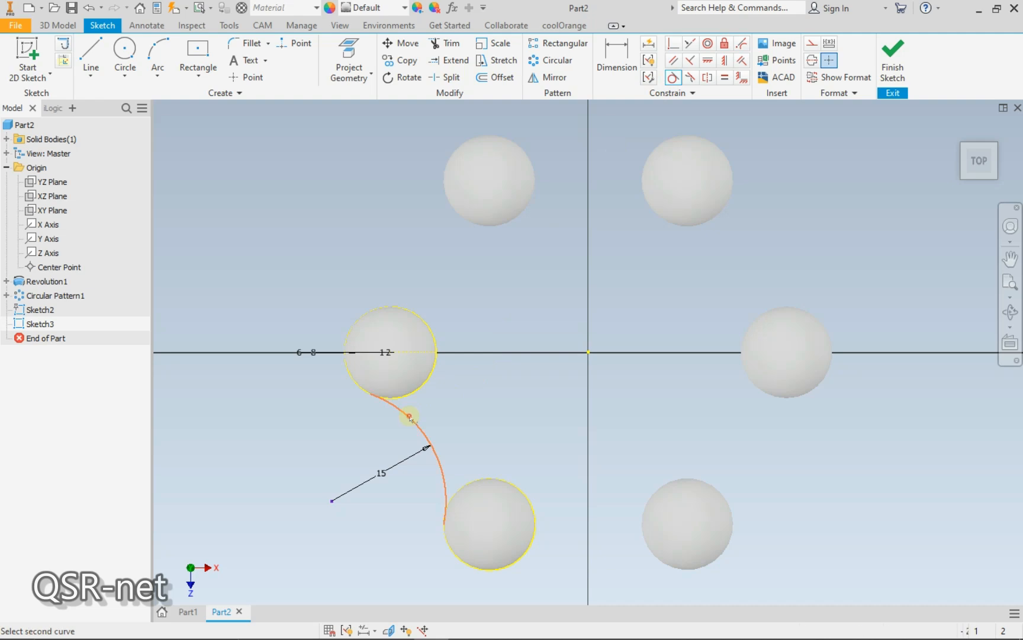
{"action": "left_click", "coordinate": [408, 398]}
{"action": "left_click", "coordinate": [438, 462]}
{"action": "left_click", "coordinate": [472, 477]}
{"action": "key", "text": "Escape"}
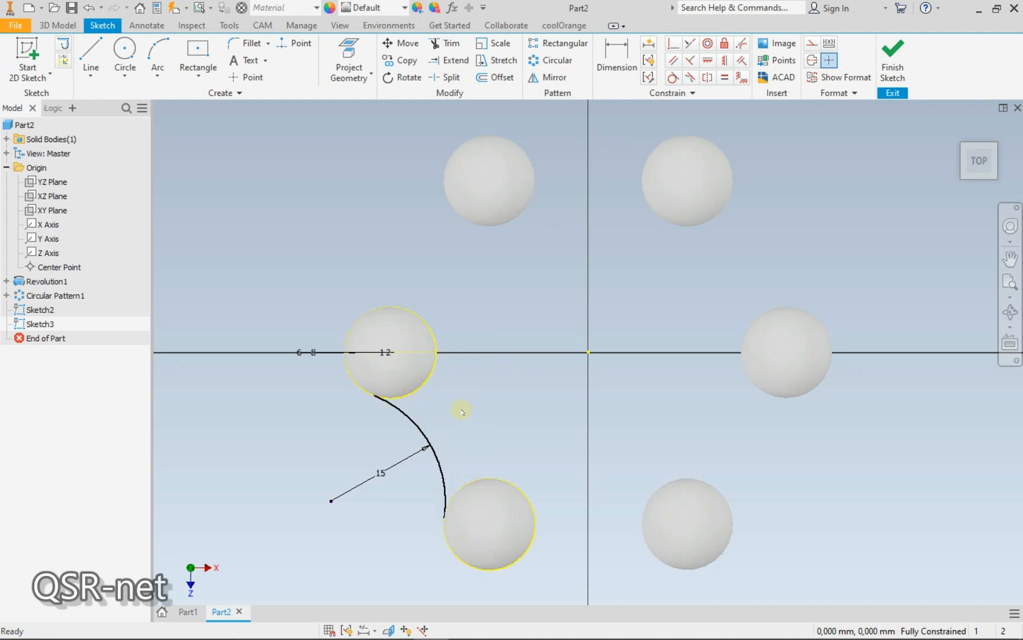
Draw lines from the arc's centre to both ball centres and convert the lines and the arc to construction geometry
{"action": "left_click", "coordinate": [91, 53]}
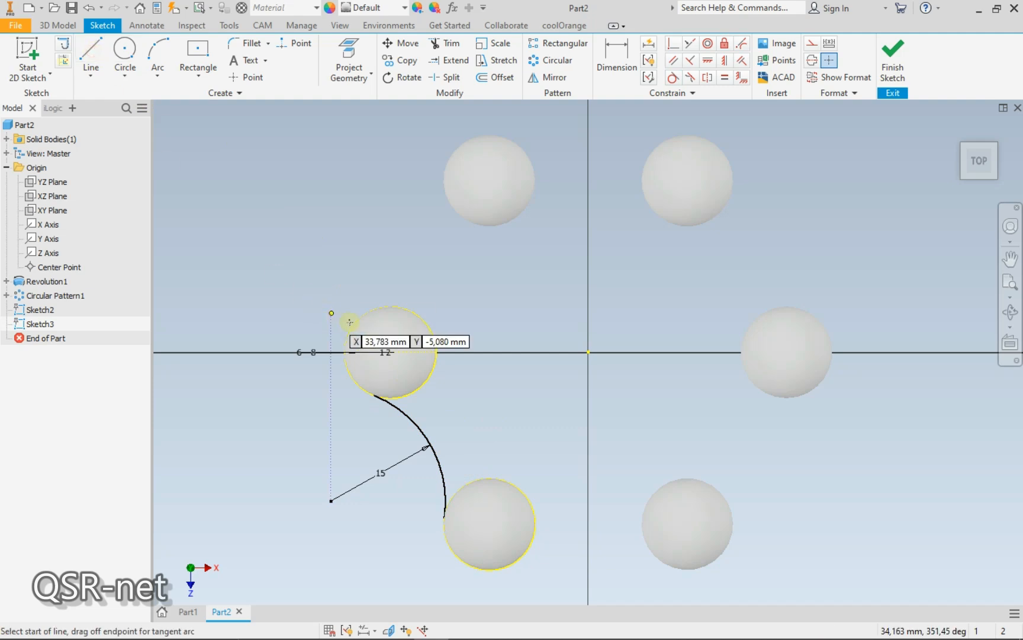
{"action": "left_click", "coordinate": [389, 352]}
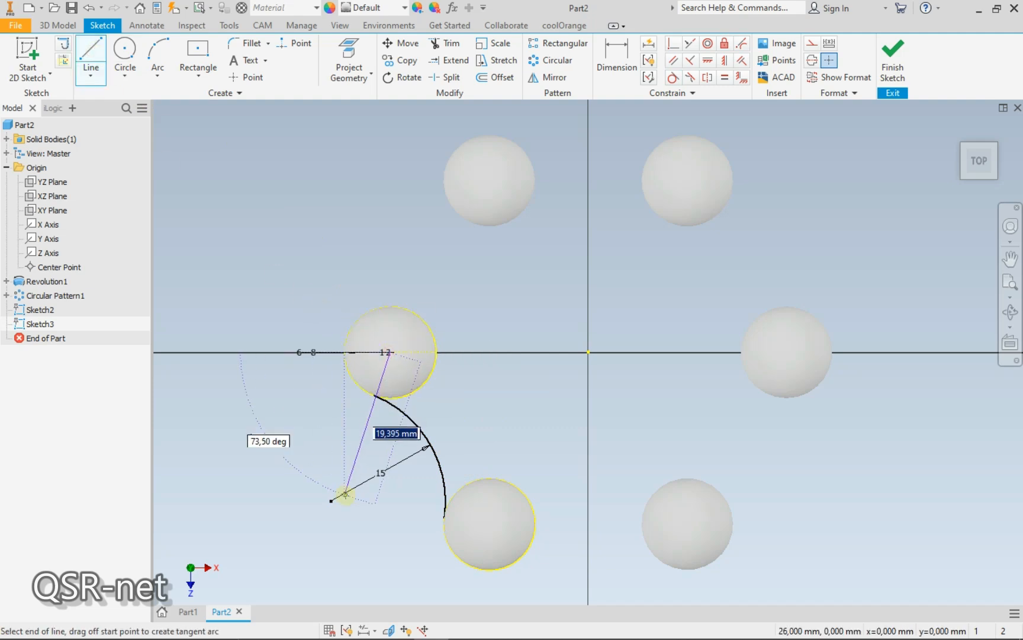
{"action": "left_click", "coordinate": [331, 500]}
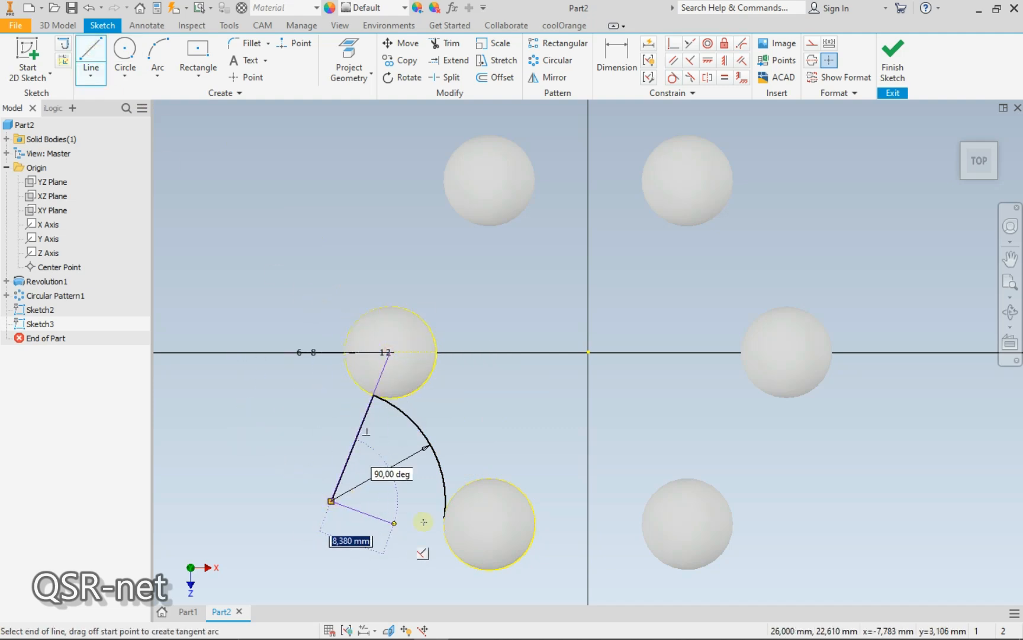
{"action": "left_click", "coordinate": [489, 524]}
{"action": "key", "text": "Escape"}
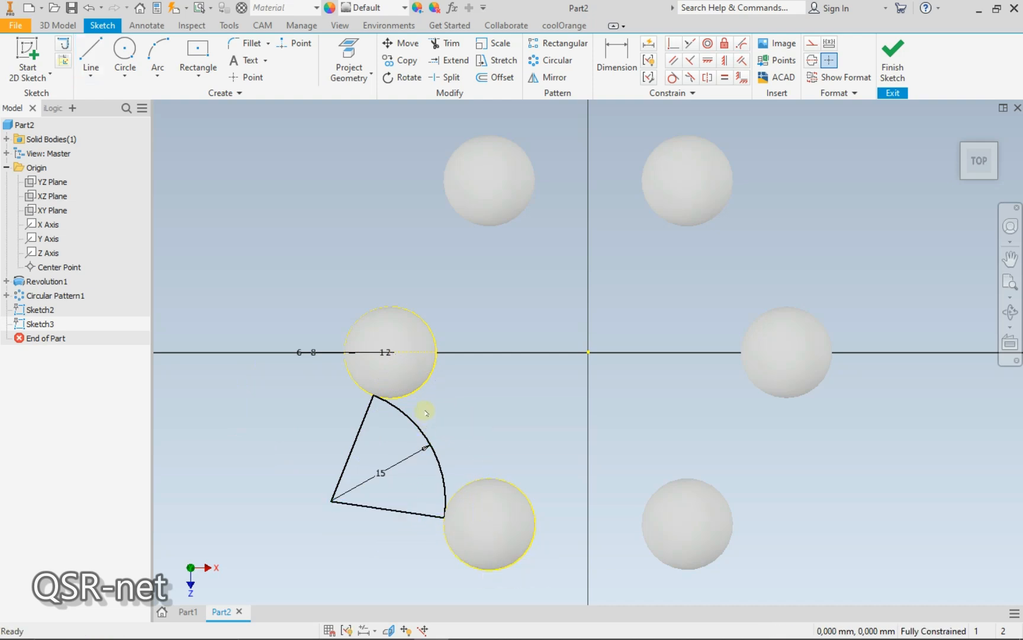
{"action": "left_click_drag", "start_coordinate": [425, 409], "coordinate": [335, 521]}
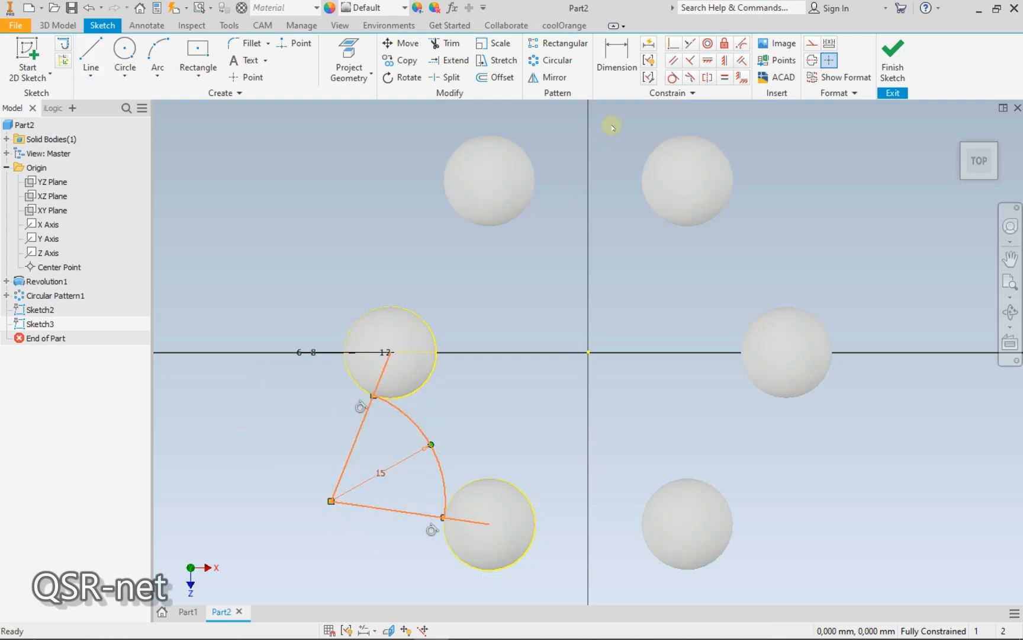
{"action": "left_click", "coordinate": [809, 44]}
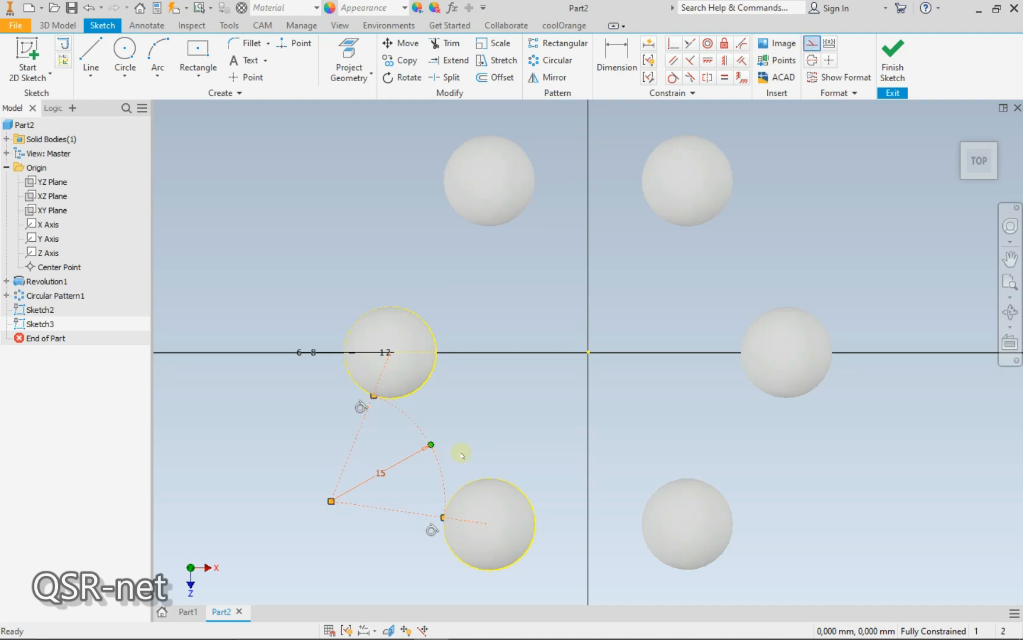
Add a driven angle dimension between the two construction lines meeting at the arc's centre
{"action": "key", "text": "d"}
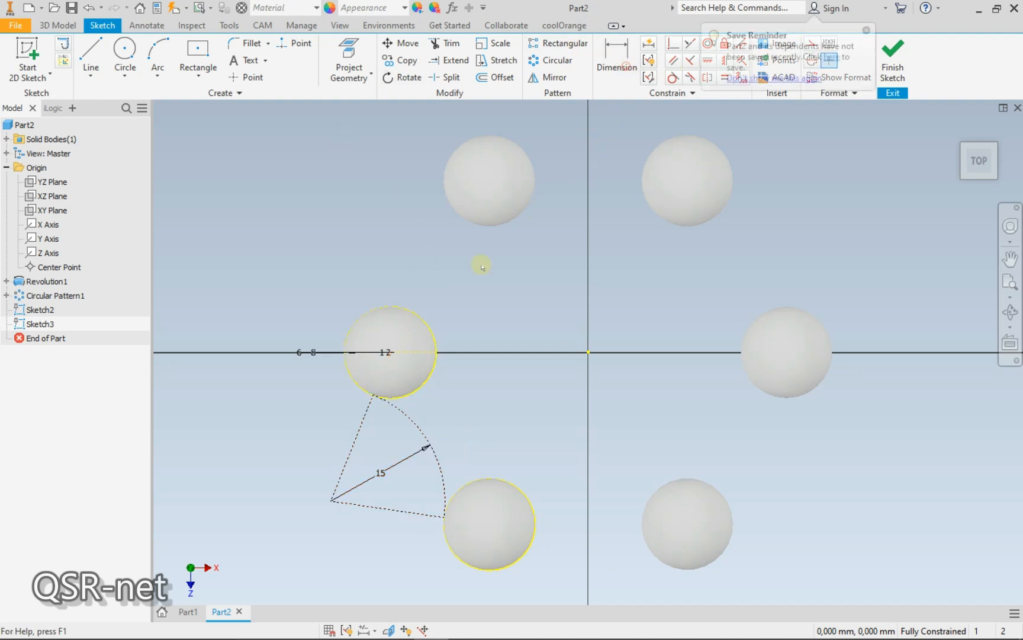
{"action": "left_click", "coordinate": [365, 507]}
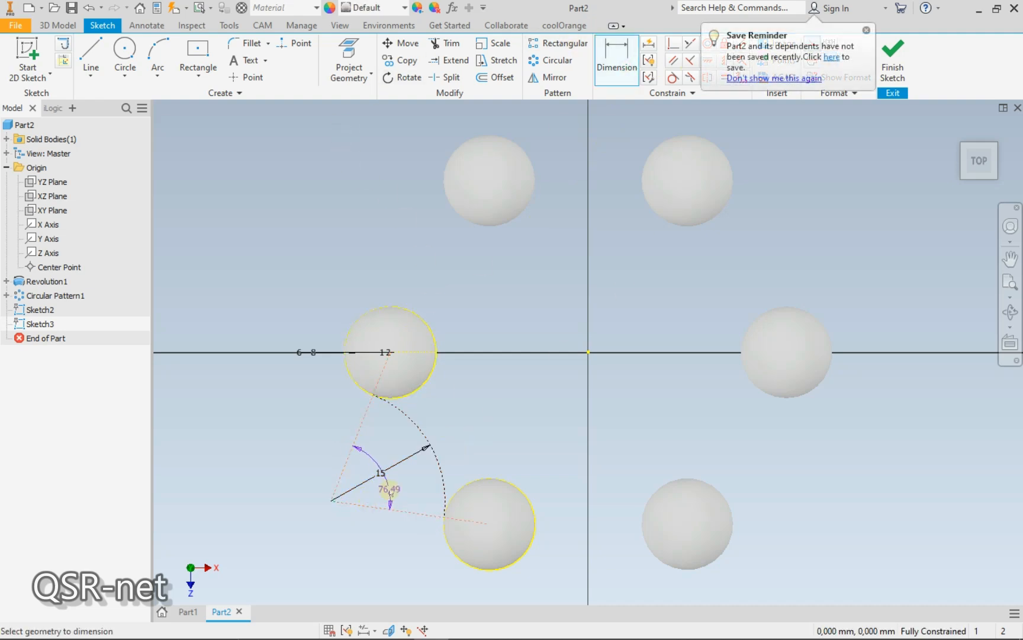
{"action": "left_click", "coordinate": [388, 487]}
{"action": "left_click", "coordinate": [308, 132]}
{"action": "key", "text": "Escape"}
Rename the driven angle dimension's parameter to Ang and finish the sketch
{"action": "right_click", "coordinate": [390, 489]}
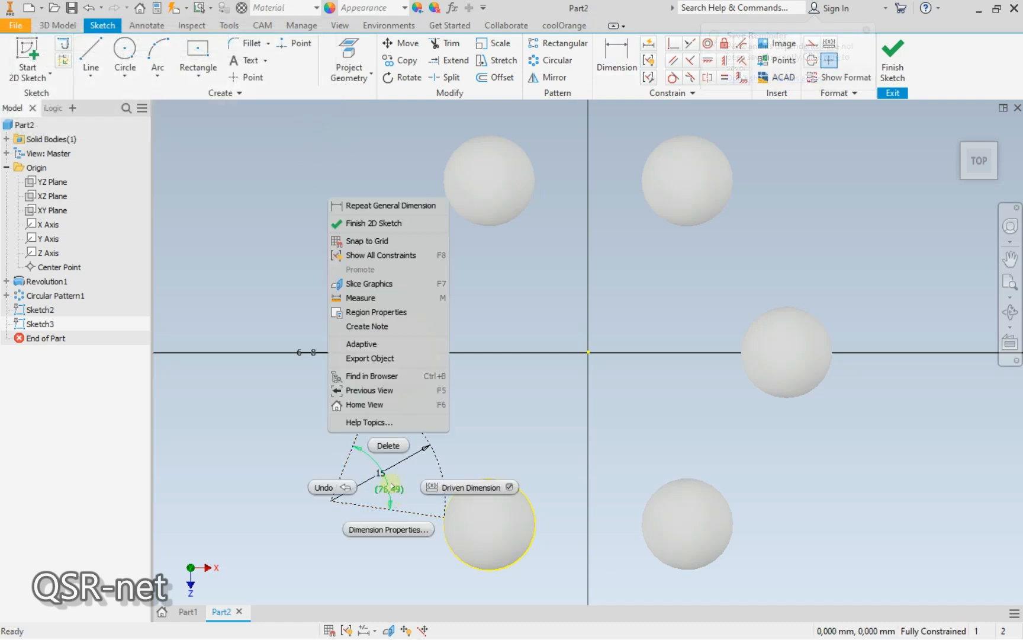
{"action": "left_click", "coordinate": [395, 528]}
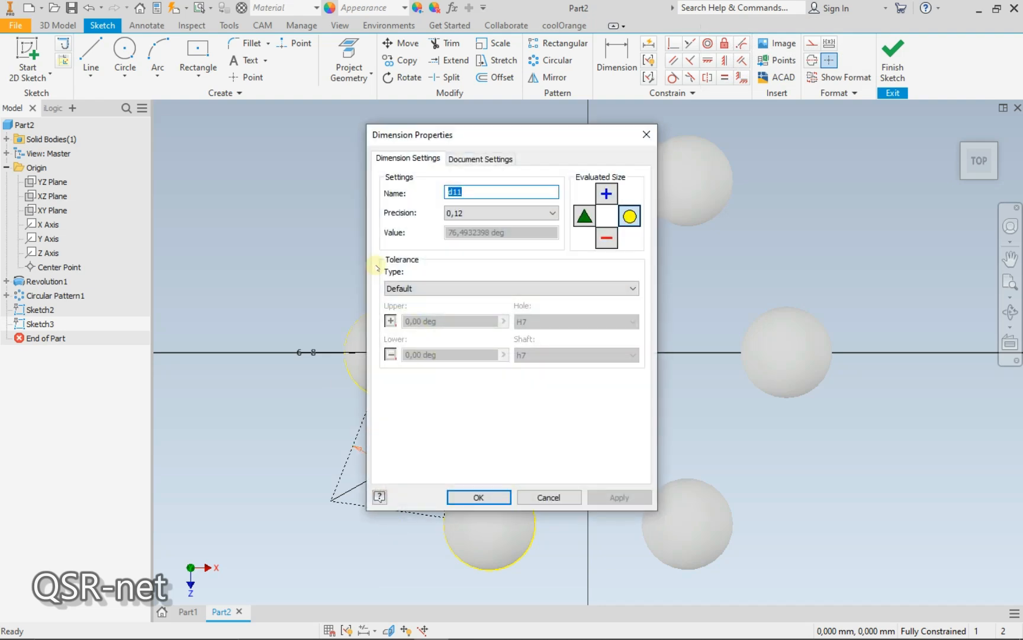
{"action": "type", "text": "Ang"}
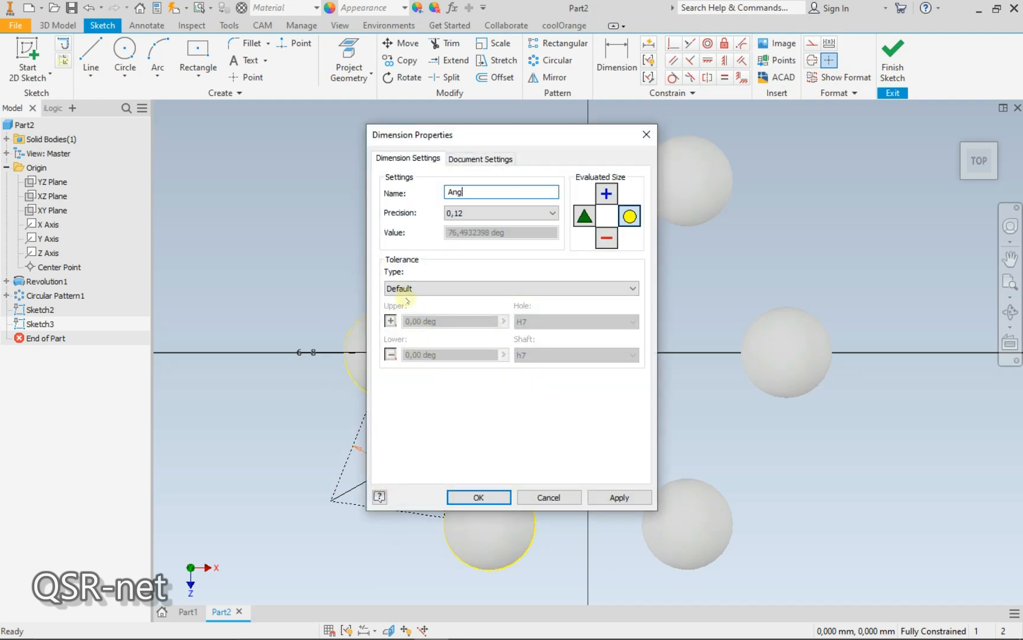
{"action": "left_click", "coordinate": [474, 498]}
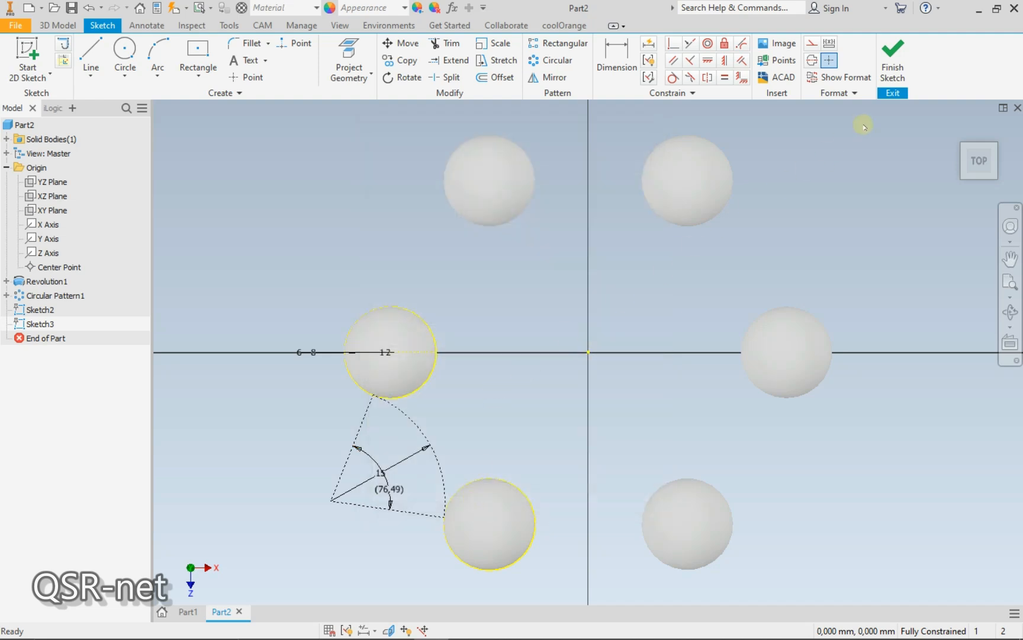
{"action": "left_click", "coordinate": [894, 63]}
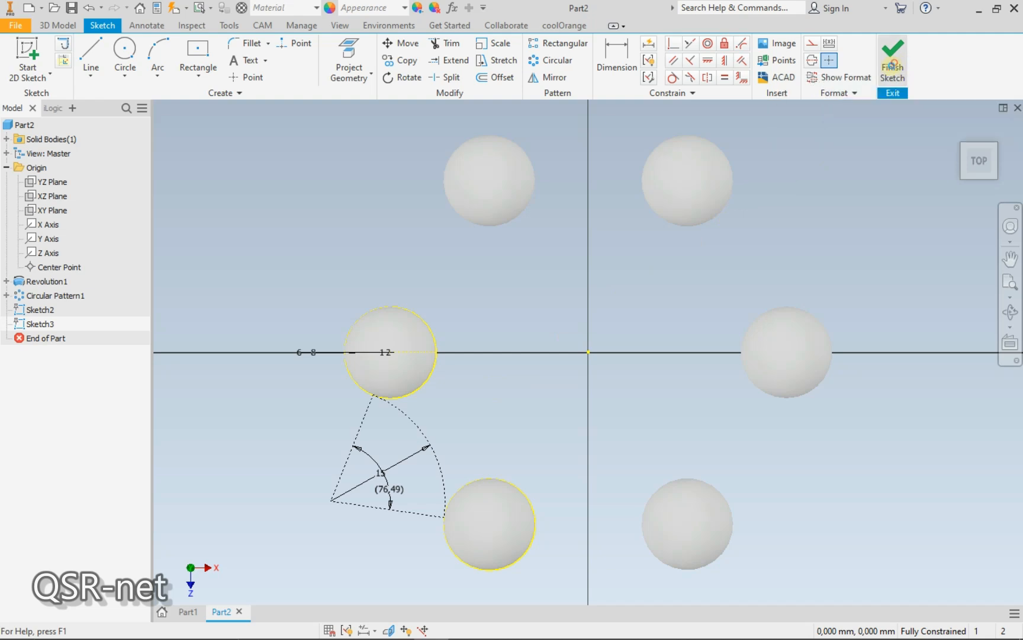
Hide the solid body of the balls, Solid1, leaving the sketches shown
{"action": "middle_click_drag", "start_coordinate": [294, 281], "coordinate": [320, 292]}
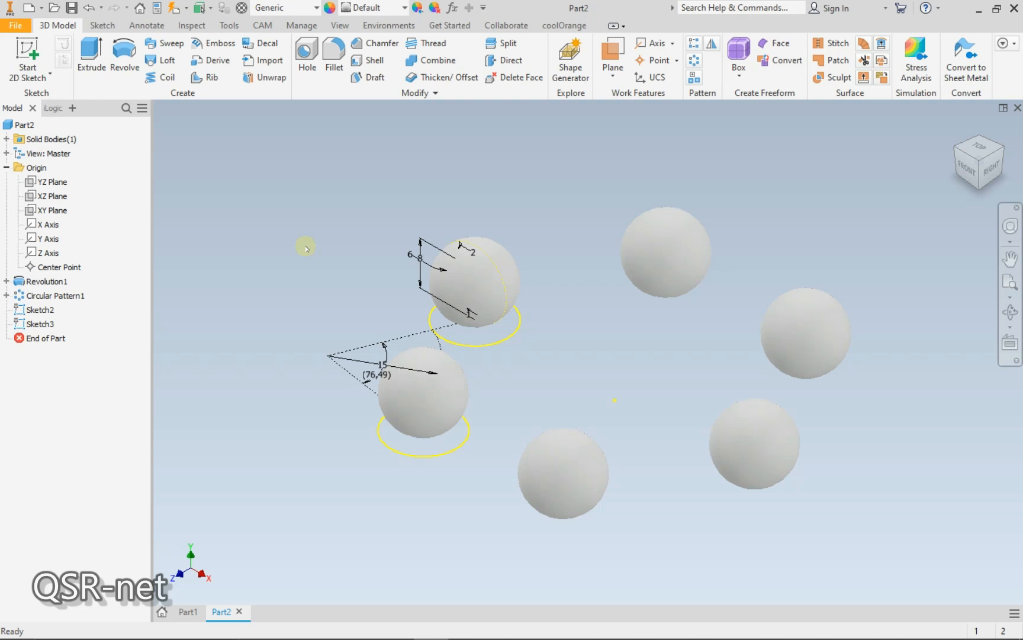
{"action": "left_click", "coordinate": [43, 153]}
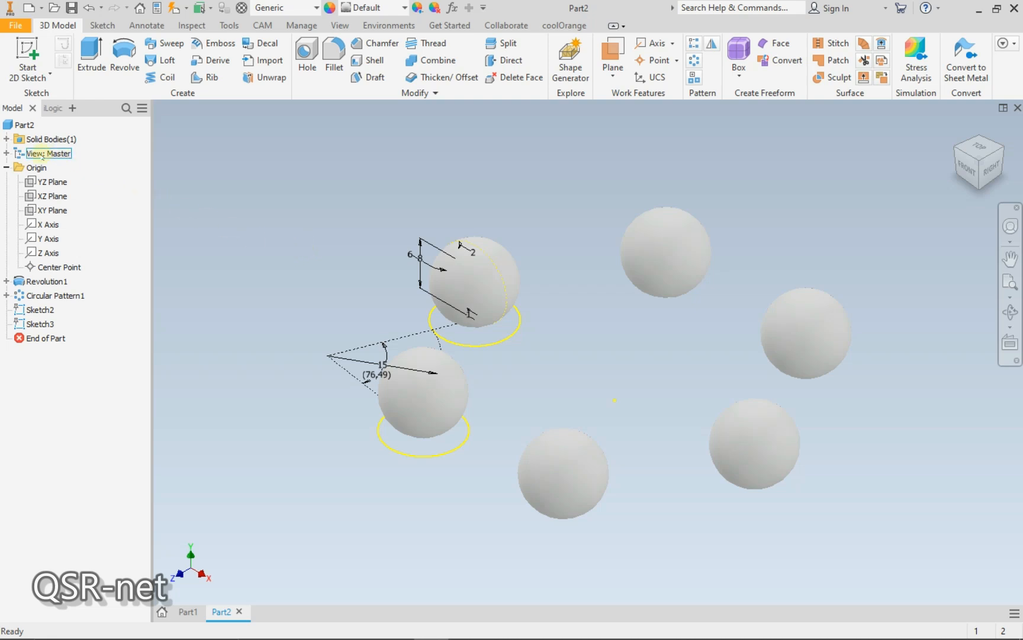
{"action": "left_click", "coordinate": [7, 138]}
{"action": "right_click", "coordinate": [41, 153]}
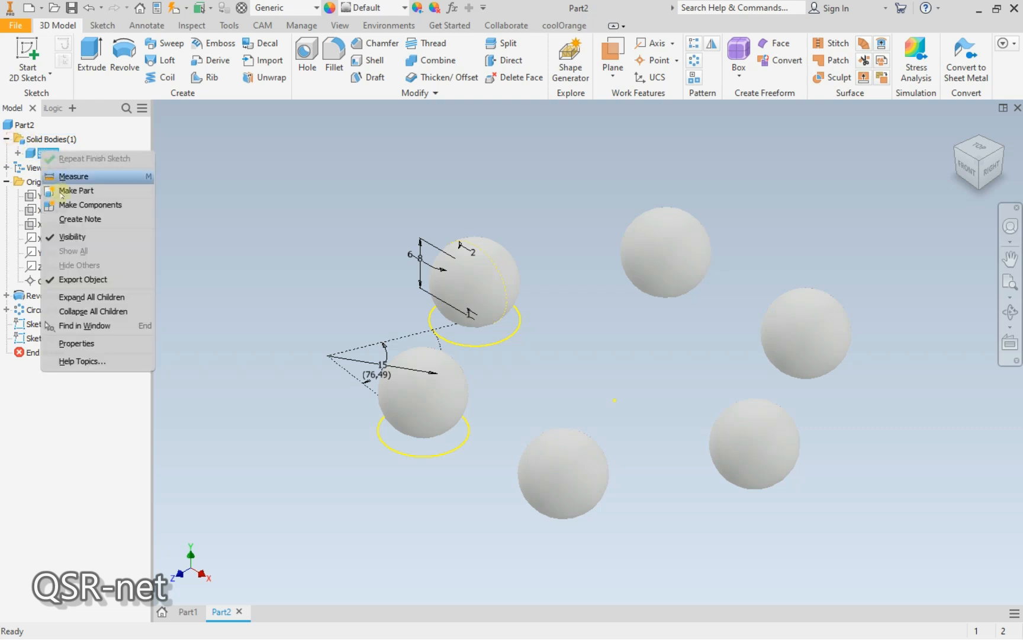
{"action": "left_click", "coordinate": [71, 236]}
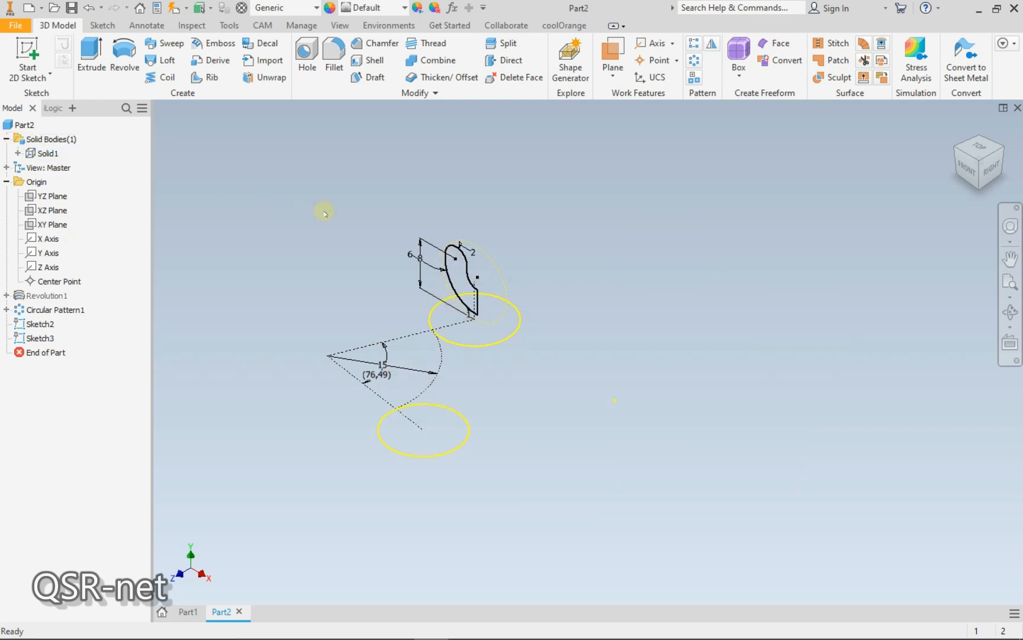
Create a work plane through the arc's centre, the construction line's ball-end point and the top of the profile sketch's vertical construction line
{"action": "scroll", "coordinate": [325, 214], "scroll_direction": "down", "scroll_amount": 3}
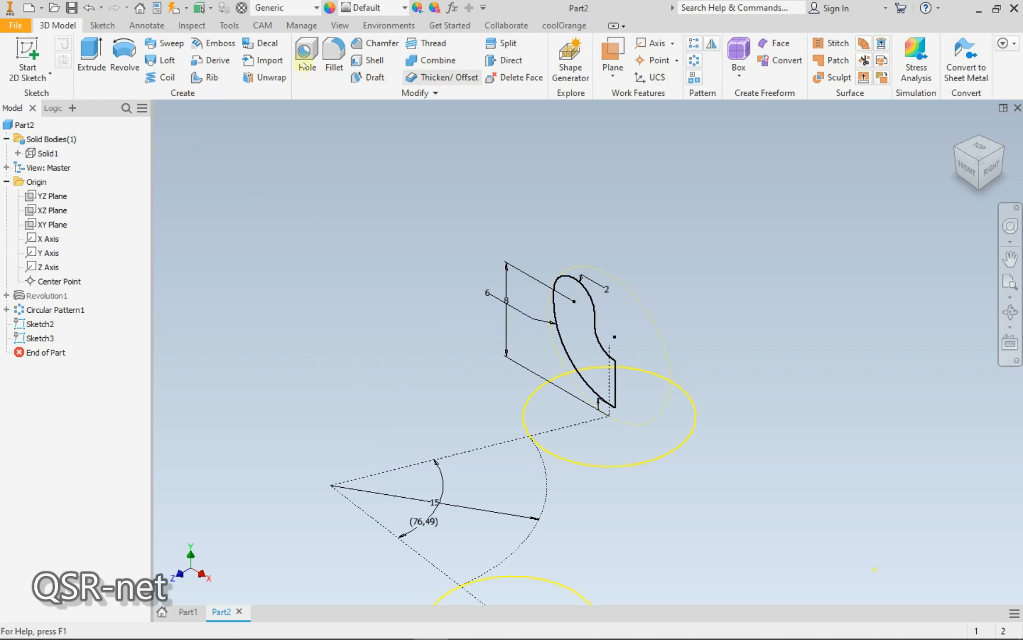
{"action": "left_click", "coordinate": [616, 50]}
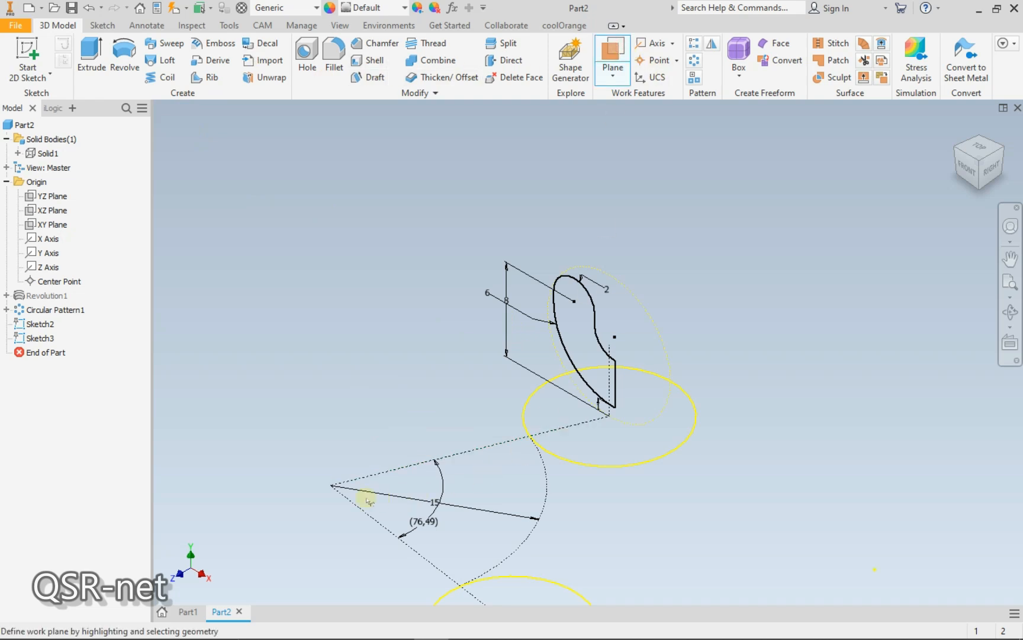
{"action": "left_click", "coordinate": [333, 486]}
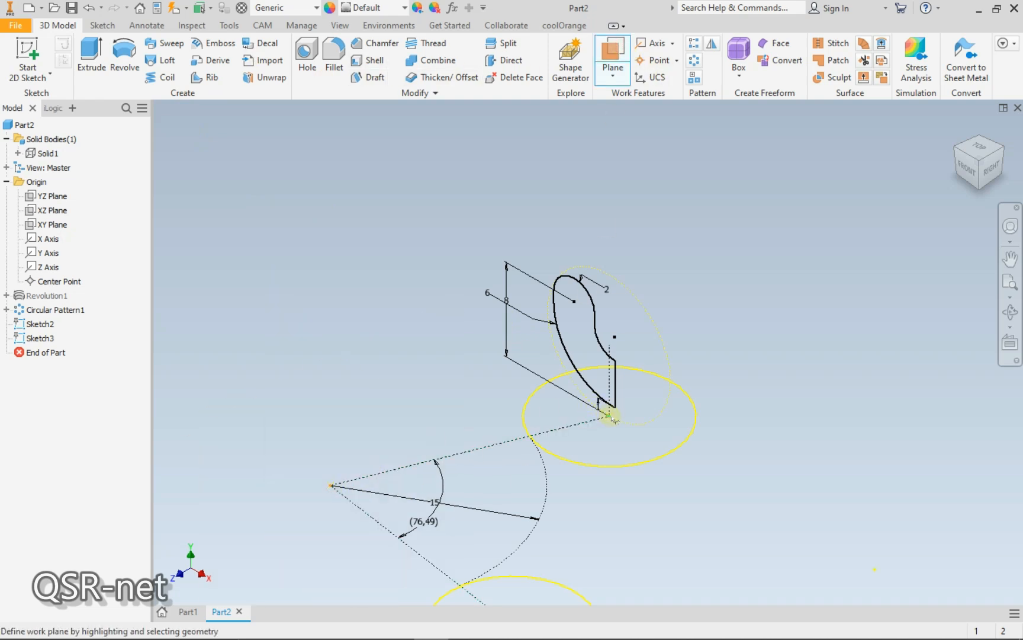
{"action": "left_click", "coordinate": [612, 346]}
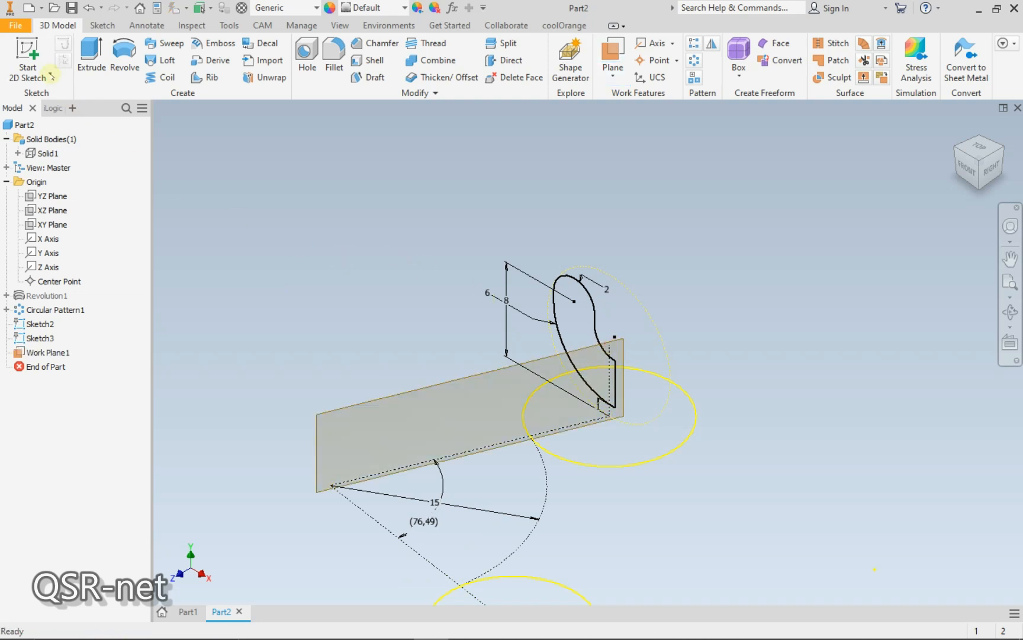
Start a sketch on the new work plane and paste a copy of the curved profile from Sketch2 into it
{"action": "left_click", "coordinate": [28, 60]}
{"action": "left_click", "coordinate": [420, 392]}
{"action": "middle_click_drag", "start_coordinate": [441, 411], "coordinate": [559, 449]}
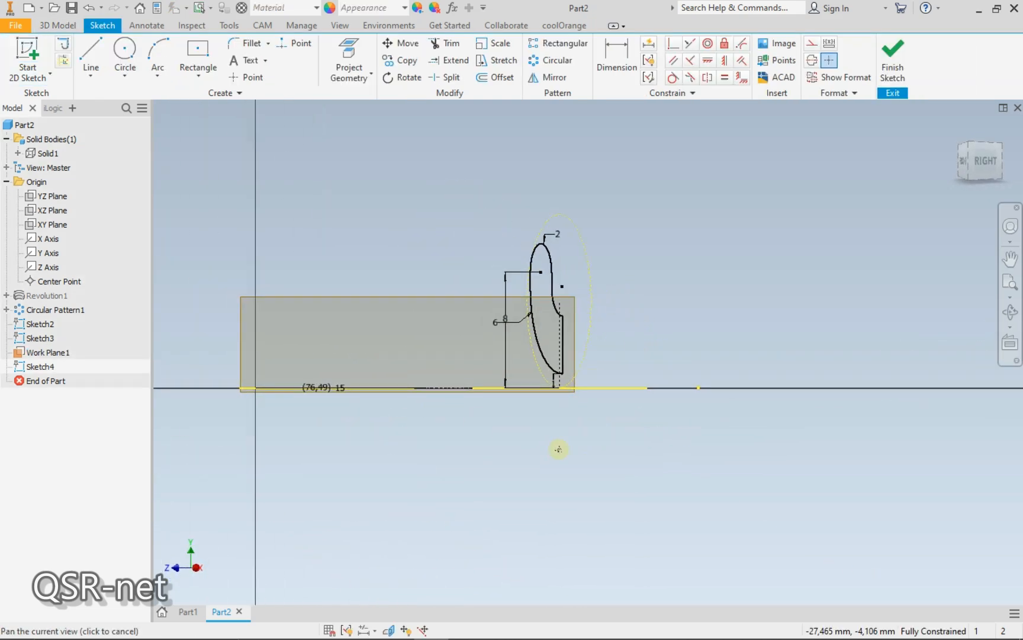
{"action": "middle_click_drag", "start_coordinate": [400, 231], "coordinate": [452, 270]}
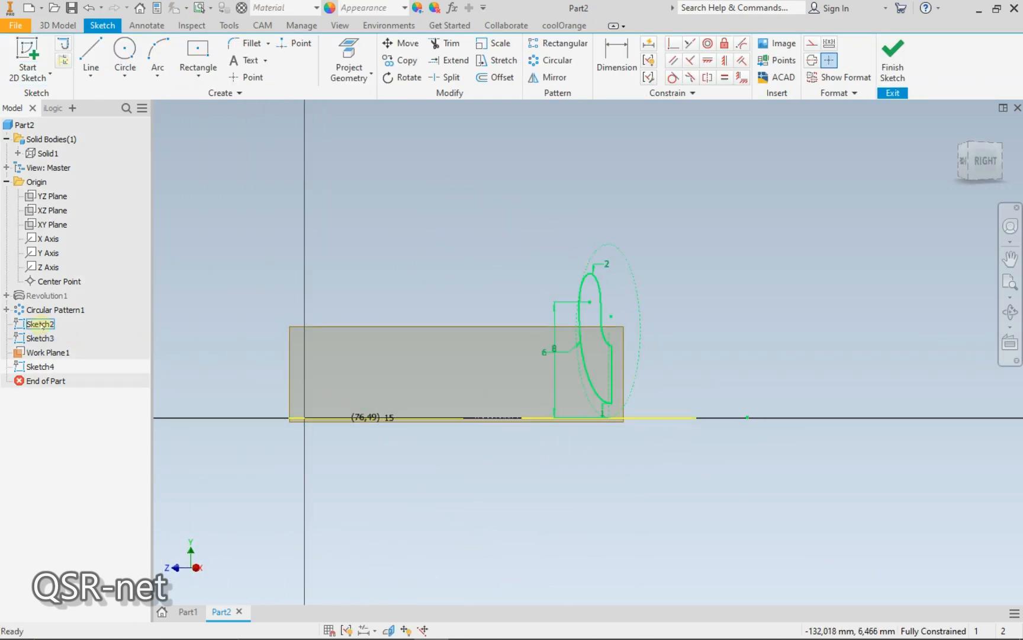
{"action": "right_click", "coordinate": [41, 324]}
{"action": "left_click", "coordinate": [56, 347]}
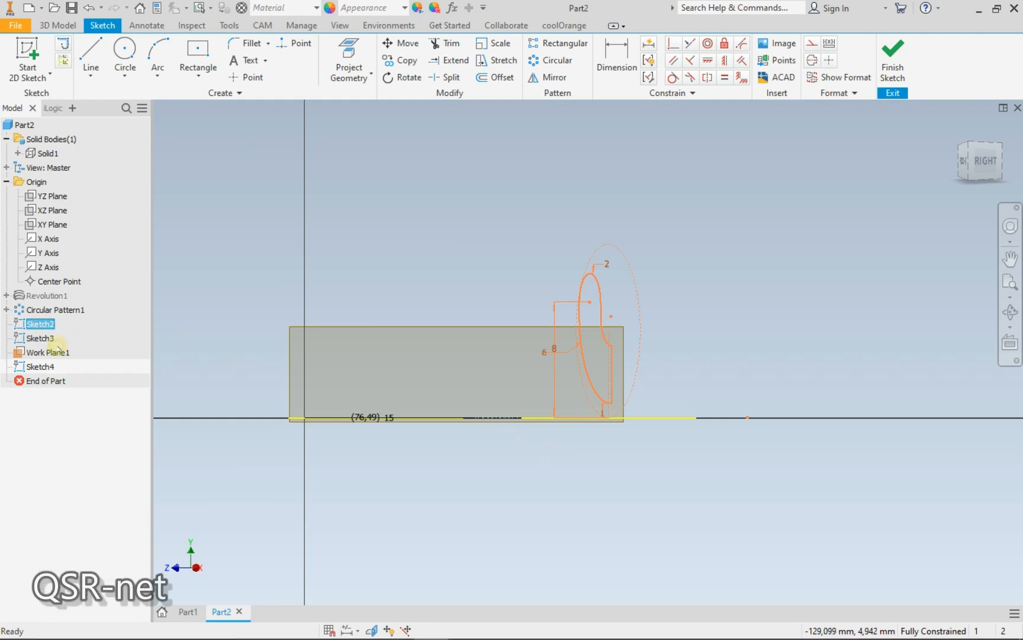
{"action": "left_click", "coordinate": [418, 237]}
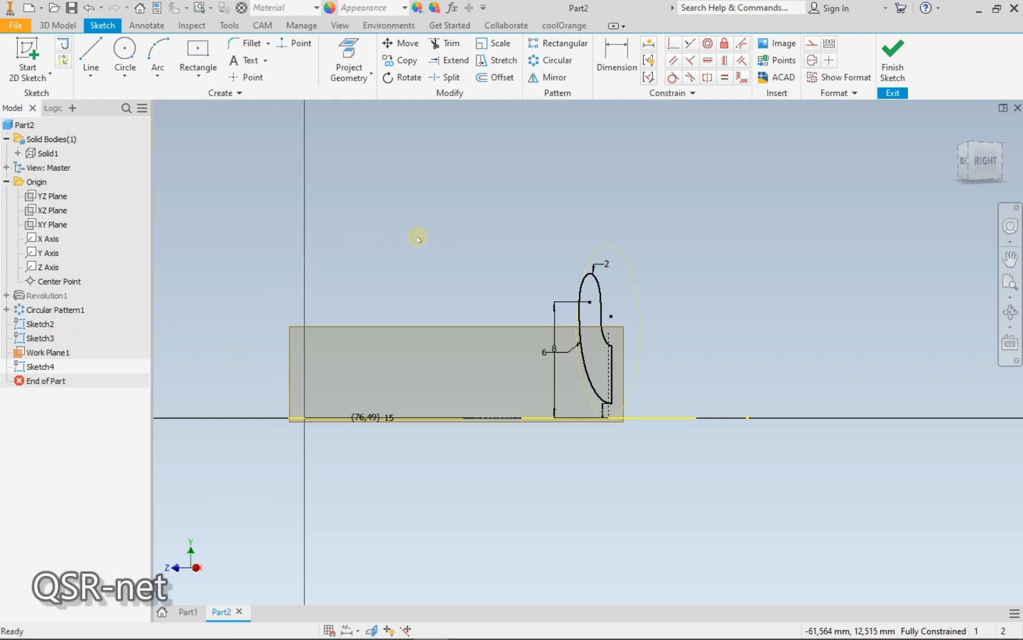
{"action": "key", "text": "ctrl+v"}
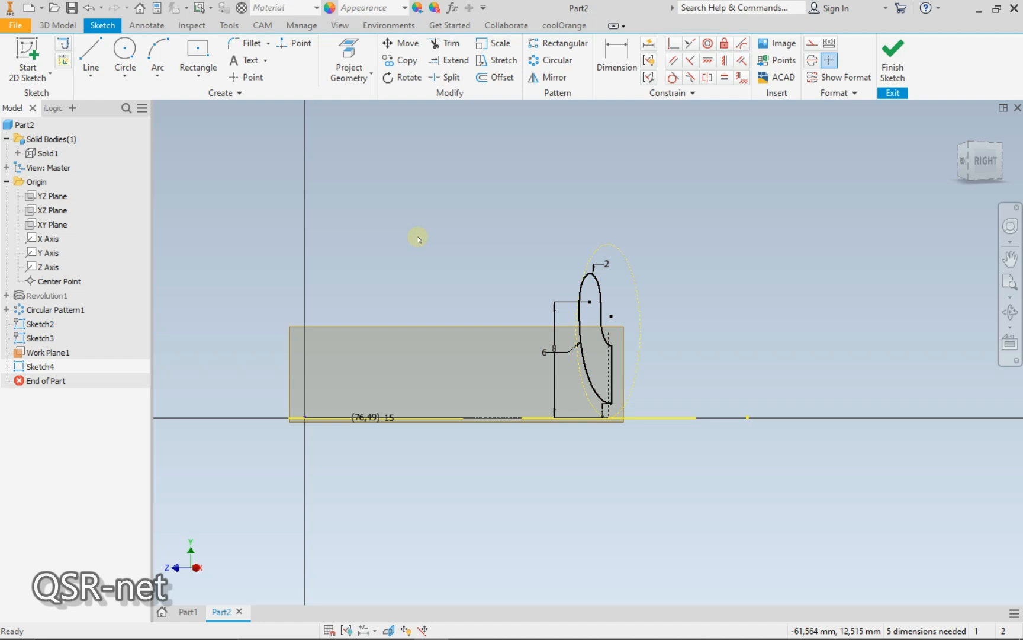
{"action": "scroll", "coordinate": [433, 280], "scroll_direction": "up", "scroll_amount": 3}
{"action": "scroll", "coordinate": [312, 336], "scroll_direction": "down", "scroll_amount": 2}
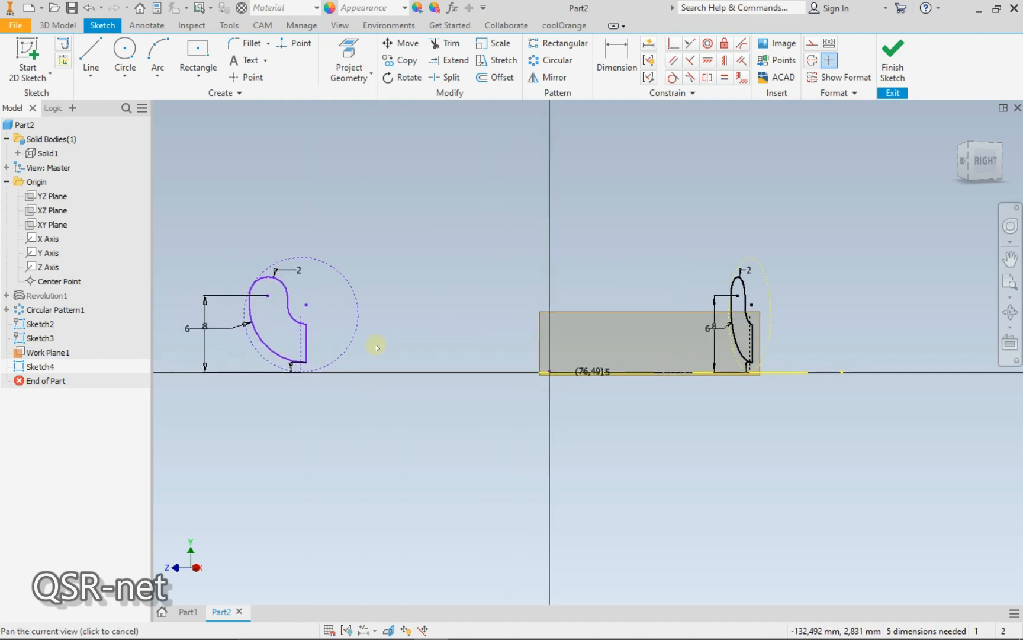
Project the ball-end point of the construction line lying on the work plane into the new sketch
{"action": "left_click", "coordinate": [1010, 313]}
{"action": "left_click_drag", "start_coordinate": [646, 418], "coordinate": [685, 475]}
{"action": "right_click", "coordinate": [681, 477]}
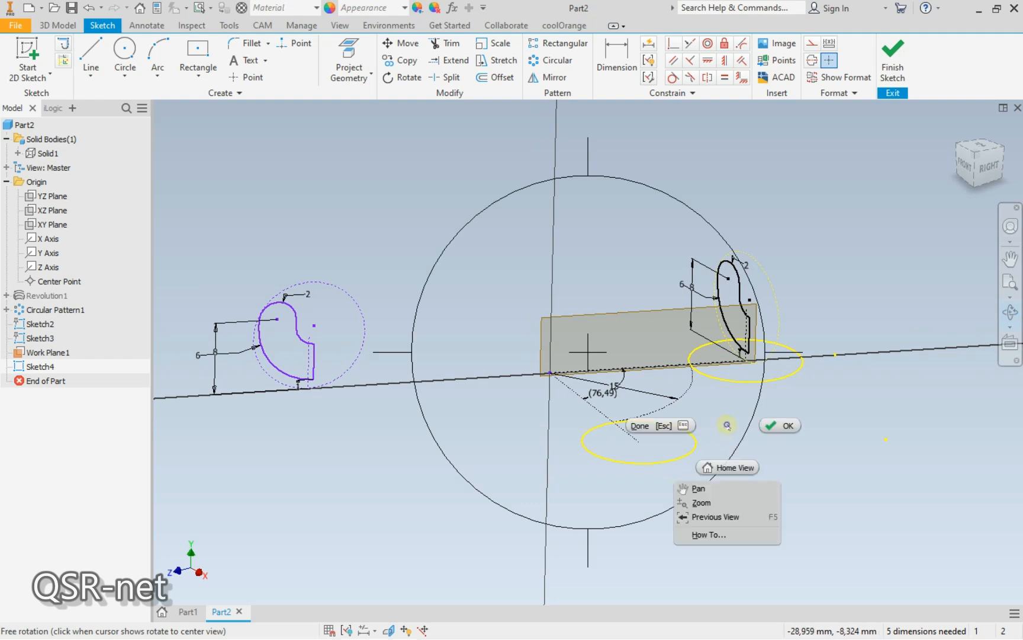
{"action": "left_click", "coordinate": [780, 423]}
{"action": "left_click", "coordinate": [348, 59]}
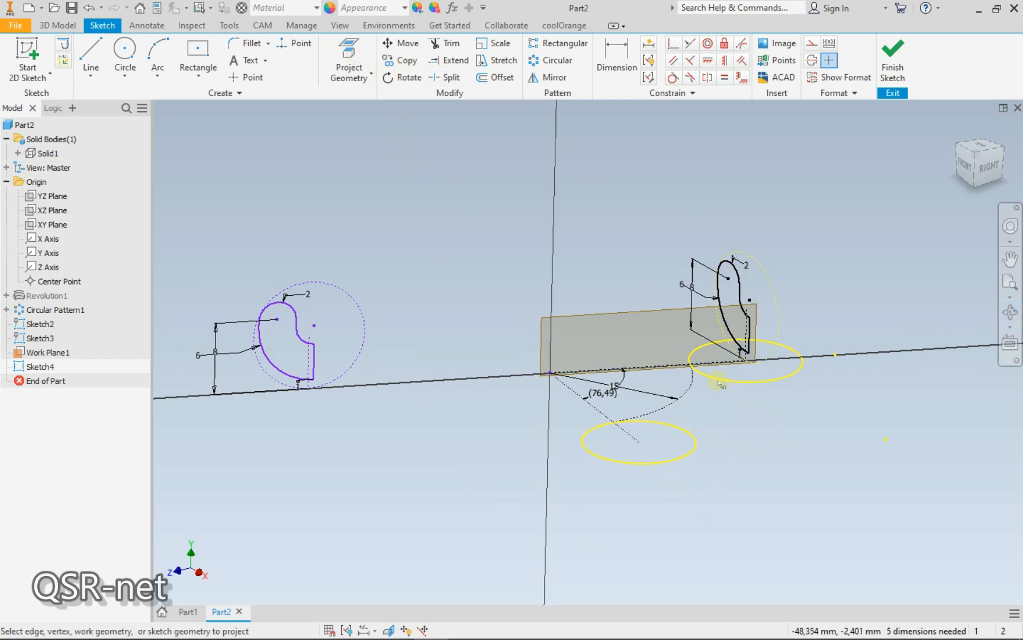
{"action": "scroll", "coordinate": [749, 364], "scroll_direction": "down", "scroll_amount": 5}
{"action": "scroll", "coordinate": [749, 365], "scroll_direction": "down", "scroll_amount": 3}
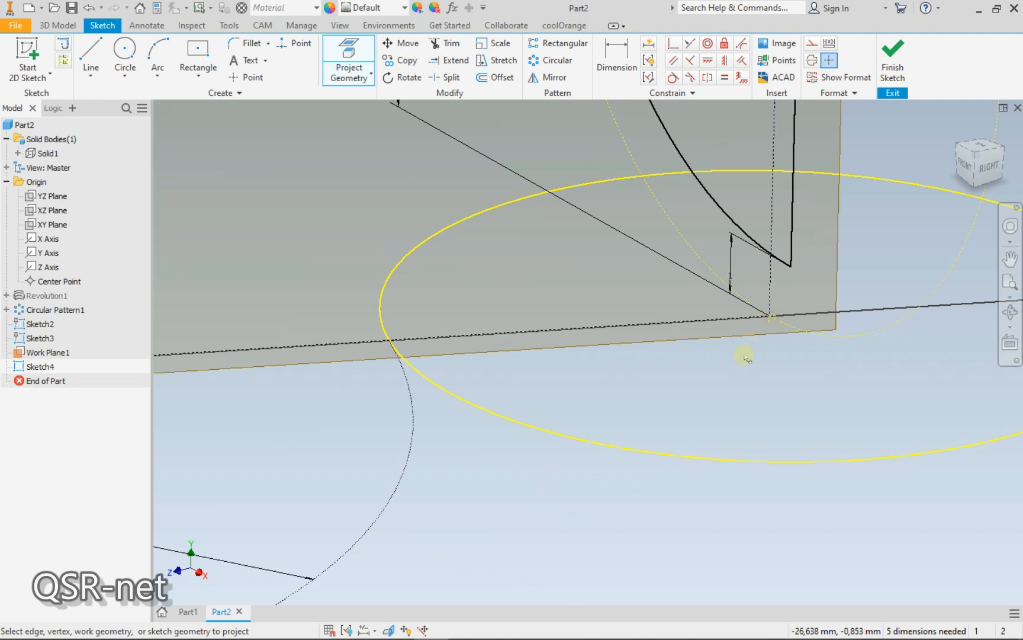
{"action": "scroll", "coordinate": [743, 354], "scroll_direction": "up", "scroll_amount": 5}
Add a 12 mm diameter dimension to the construction circle of the pasted profile
{"action": "left_click", "coordinate": [617, 60]}
{"action": "scroll", "coordinate": [322, 232], "scroll_direction": "down", "scroll_amount": 3}
{"action": "left_click", "coordinate": [347, 219]}
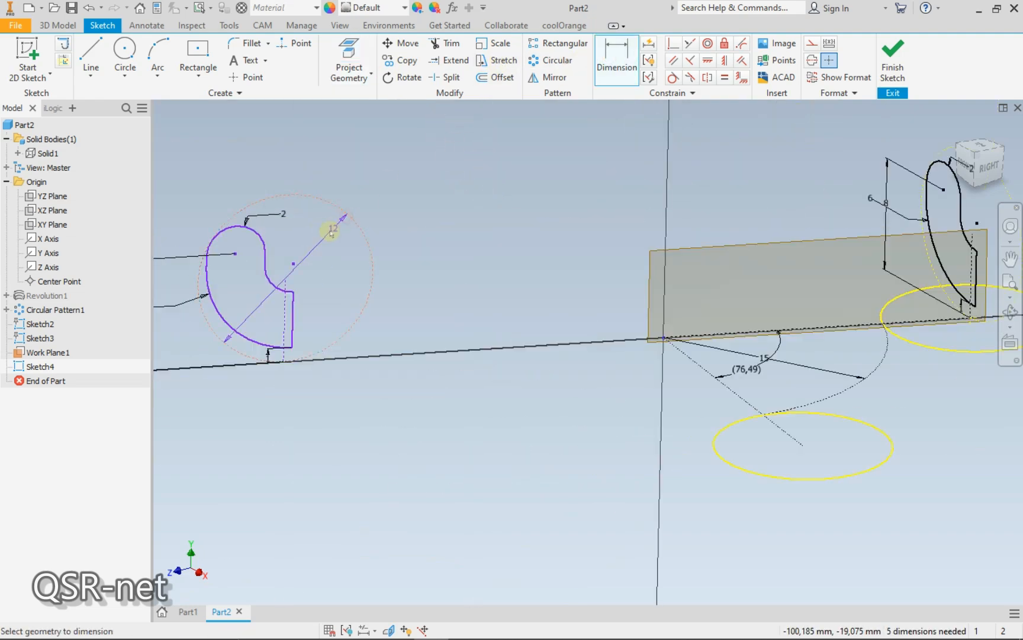
{"action": "left_click", "coordinate": [336, 228]}
{"action": "left_click", "coordinate": [405, 286]}
Attach the pasted profile's bottom point to the projected ball-end point with a coincident constraint
{"action": "scroll", "coordinate": [541, 141], "scroll_direction": "up", "scroll_amount": 3}
{"action": "scroll", "coordinate": [583, 126], "scroll_direction": "down", "scroll_amount": 2}
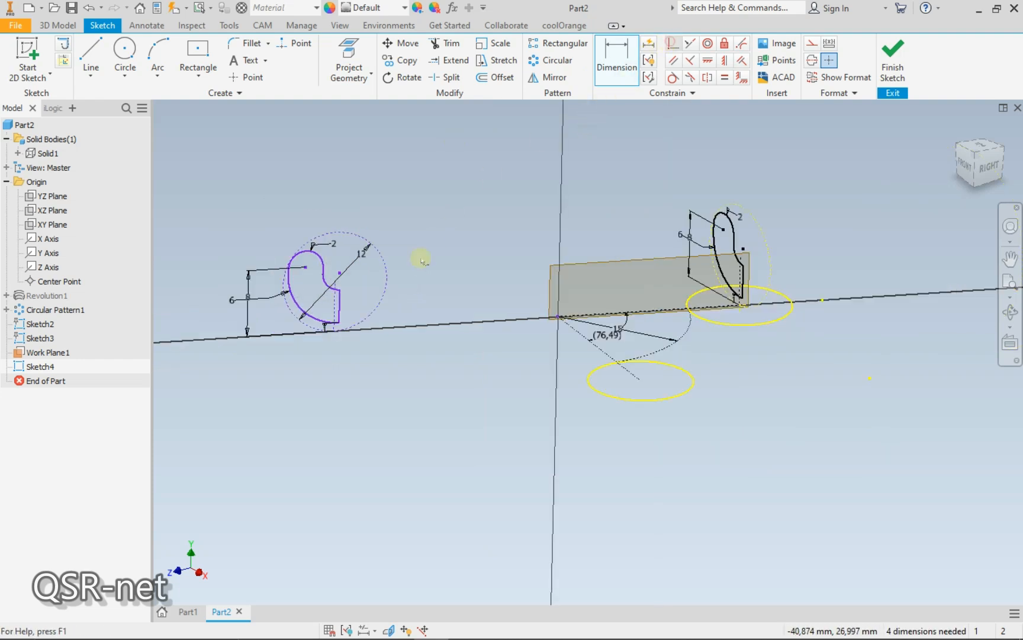
{"action": "left_click", "coordinate": [335, 336]}
{"action": "scroll", "coordinate": [740, 305], "scroll_direction": "down", "scroll_amount": 3}
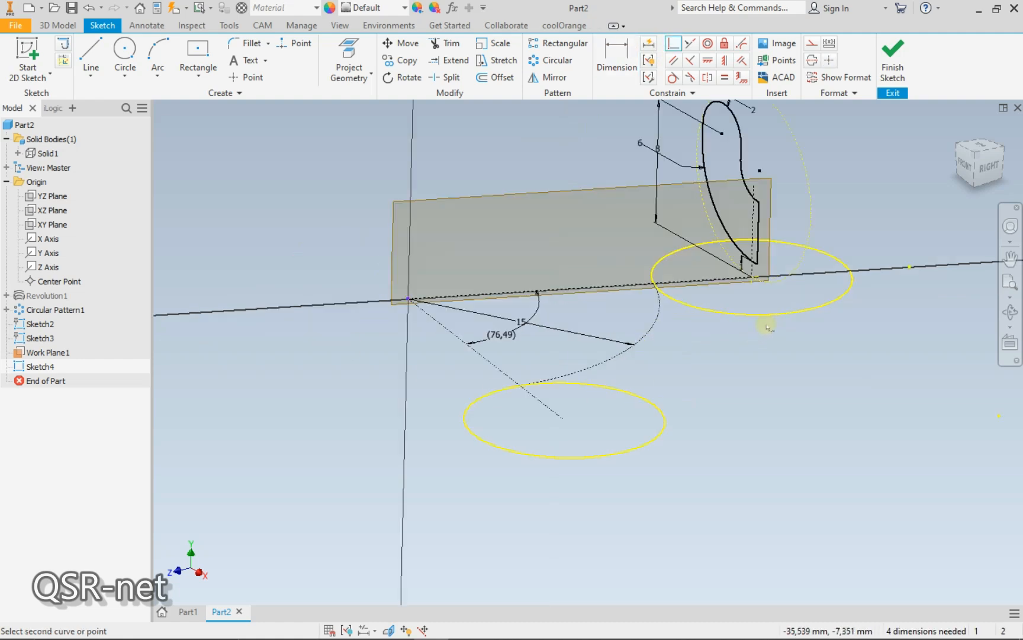
{"action": "left_click", "coordinate": [752, 287]}
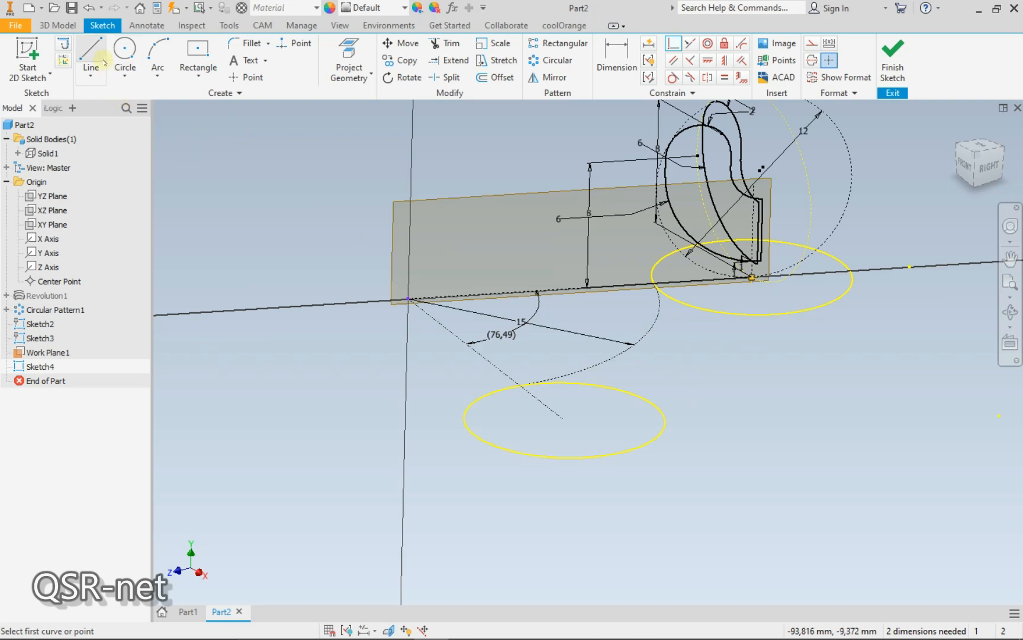
Project the connecting arc's centre point into the sketch
{"action": "key", "text": "p"}
{"action": "scroll", "coordinate": [405, 302], "scroll_direction": "down", "scroll_amount": 3}
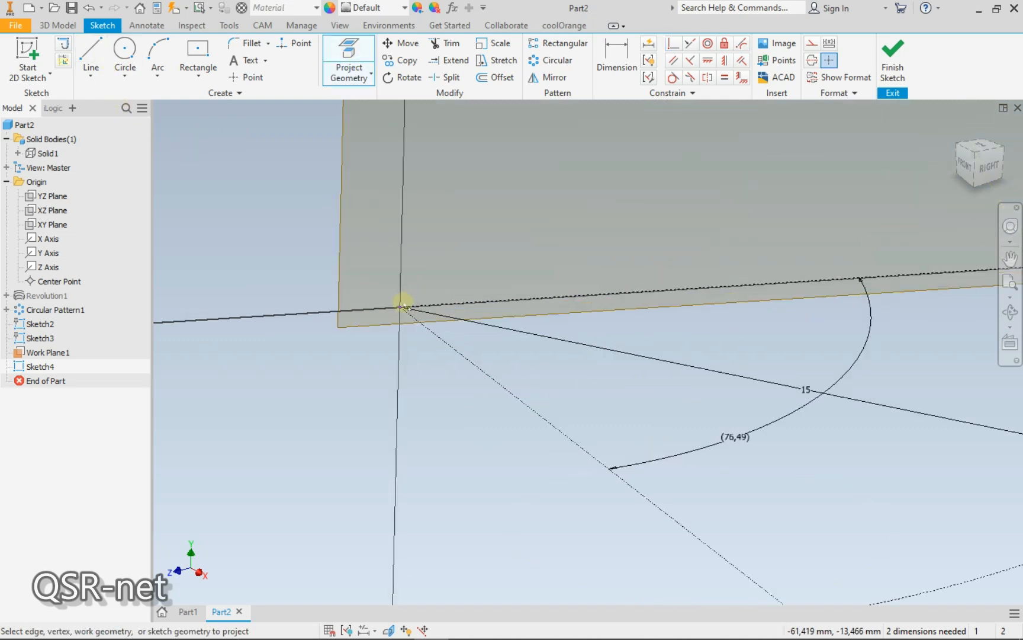
{"action": "scroll", "coordinate": [342, 367], "scroll_direction": "up", "scroll_amount": 4}
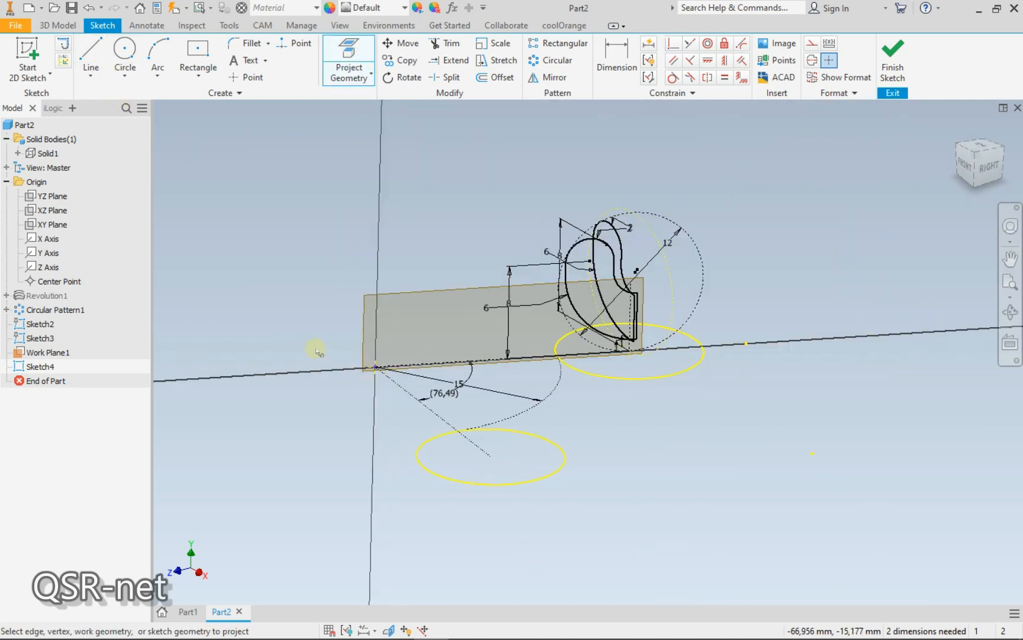
Draw a vertical line upward from the projected arc centre, convert it to a centerline and finish the sketch
{"action": "left_click", "coordinate": [91, 55]}
{"action": "left_click", "coordinate": [375, 367]}
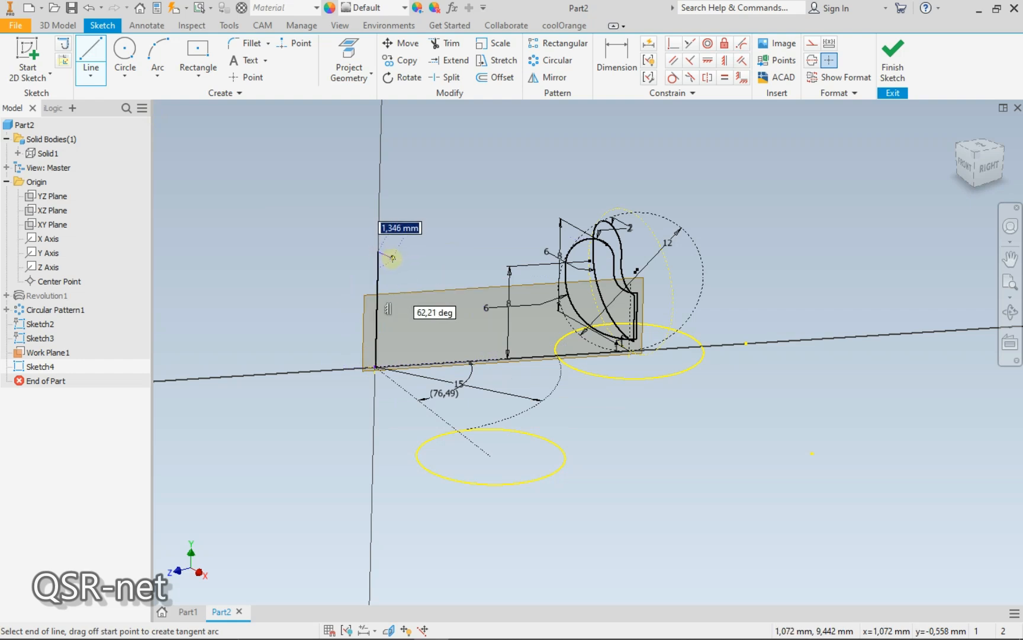
{"action": "double_click", "coordinate": [377, 268]}
{"action": "key", "text": "Escape"}
{"action": "left_click", "coordinate": [812, 60]}
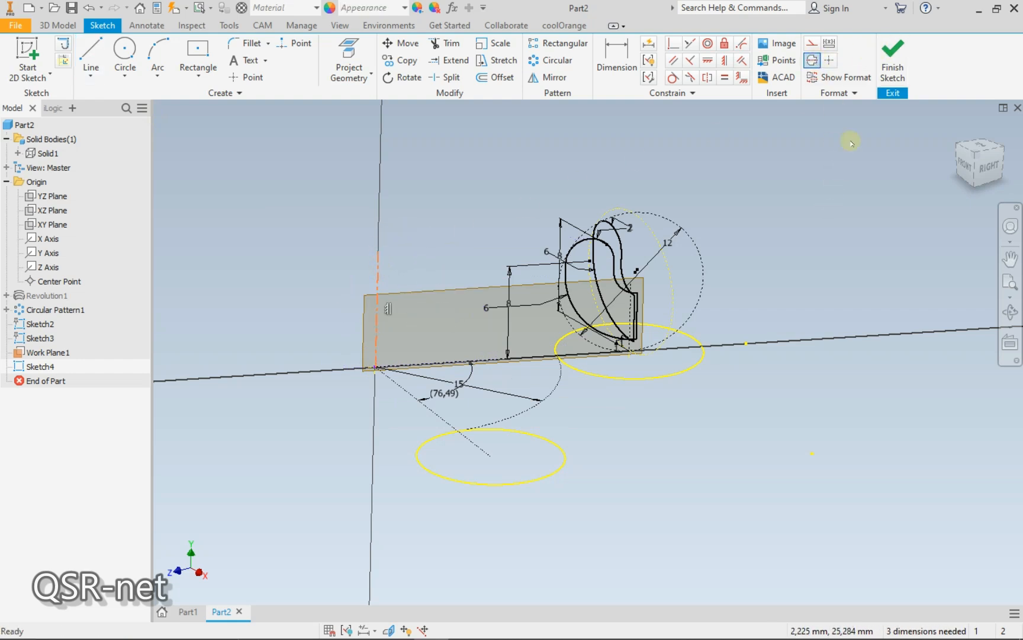
{"action": "left_click", "coordinate": [892, 59]}
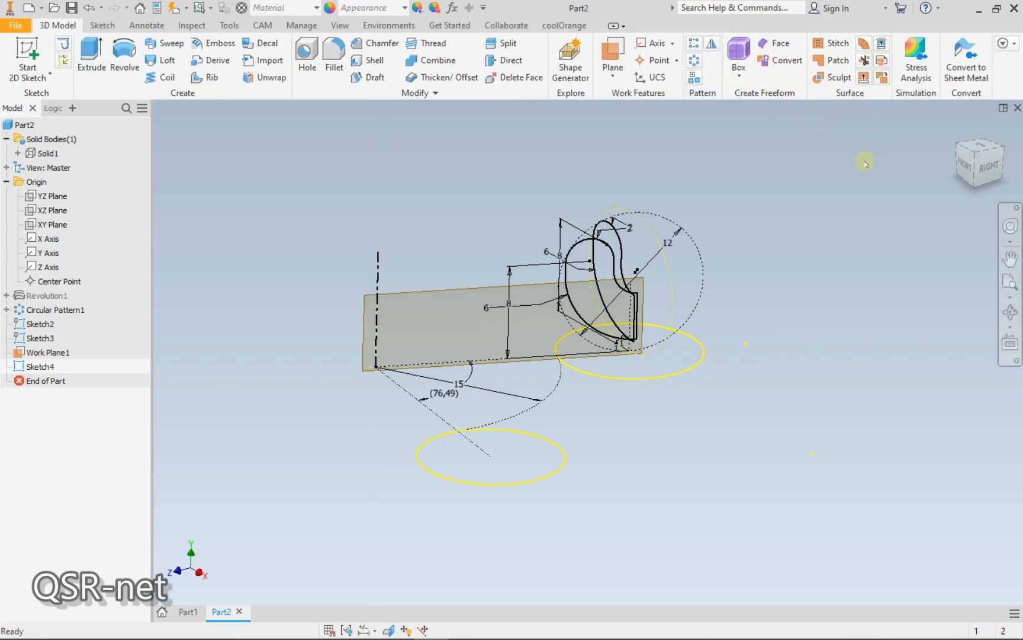
Revolve the pasted profile about the centerline in the flipped direction, using the parameter Ang as the angle and joining it to the solid
{"action": "left_click", "coordinate": [1010, 311]}
{"action": "left_click", "coordinate": [1010, 310]}
{"action": "left_click_drag", "start_coordinate": [658, 384], "coordinate": [667, 475]}
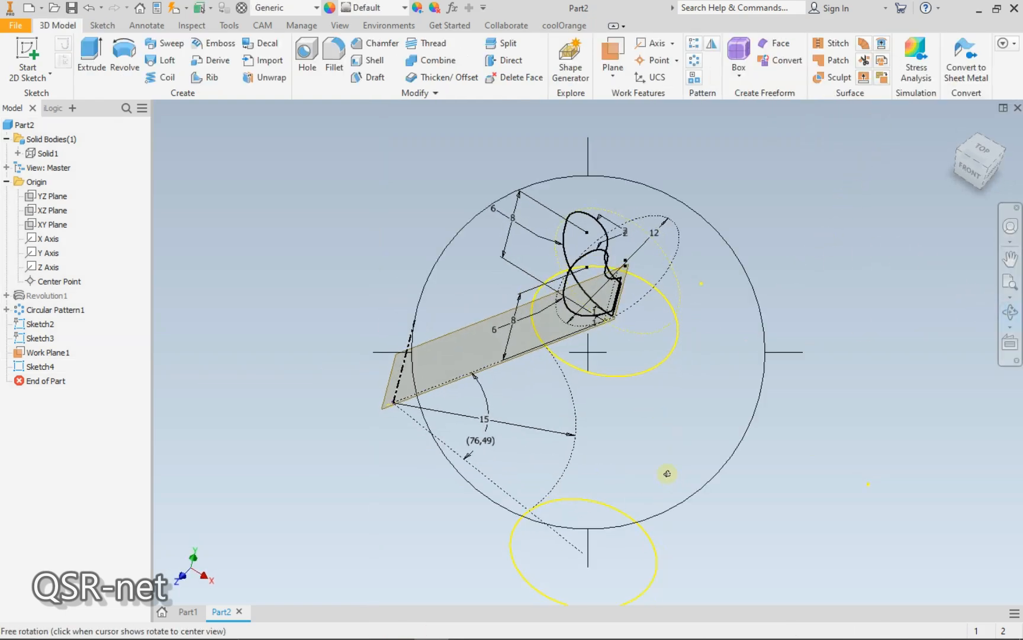
{"action": "key", "text": "Escape"}
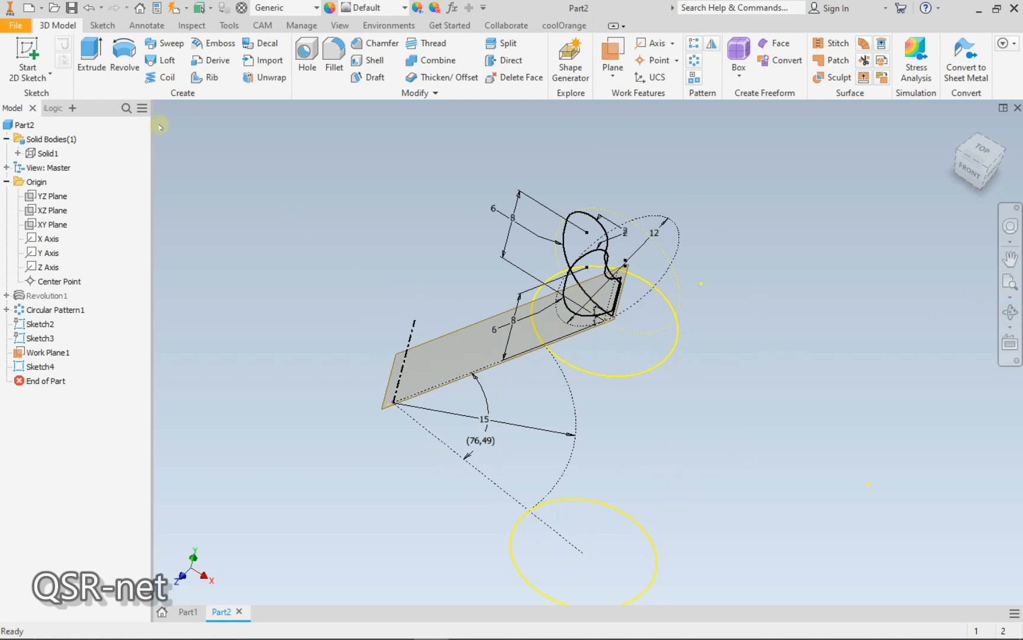
{"action": "left_click", "coordinate": [112, 66]}
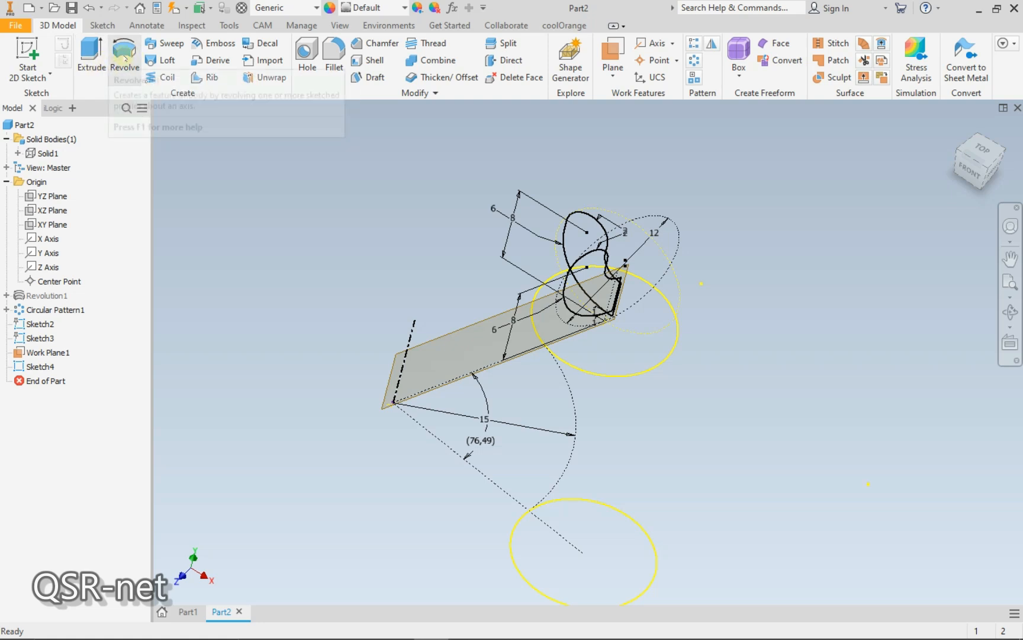
{"action": "left_click", "coordinate": [585, 284]}
{"action": "left_click", "coordinate": [369, 308]}
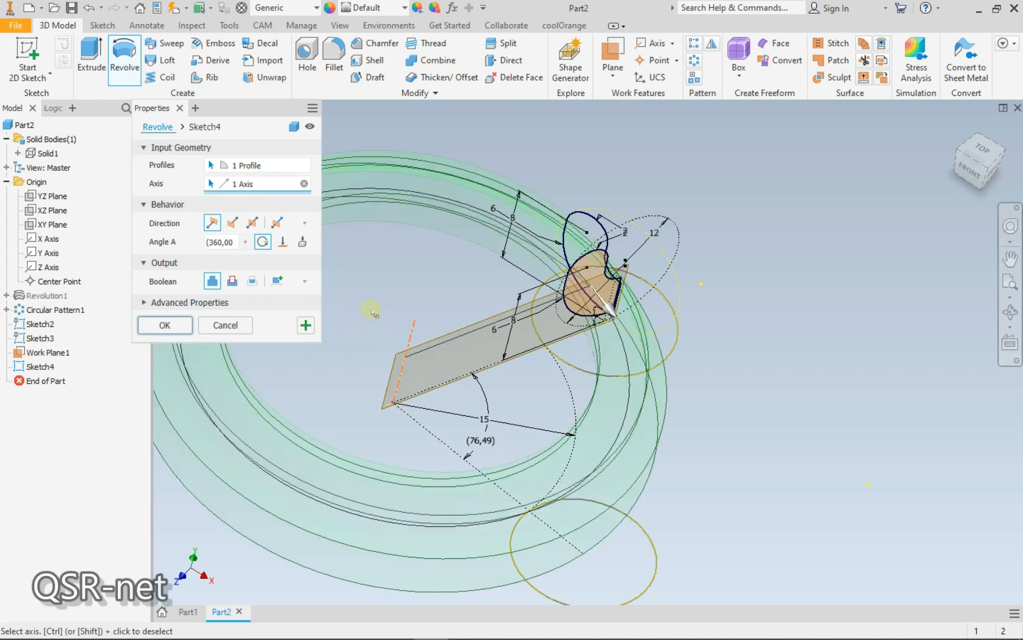
{"action": "left_click", "coordinate": [246, 242]}
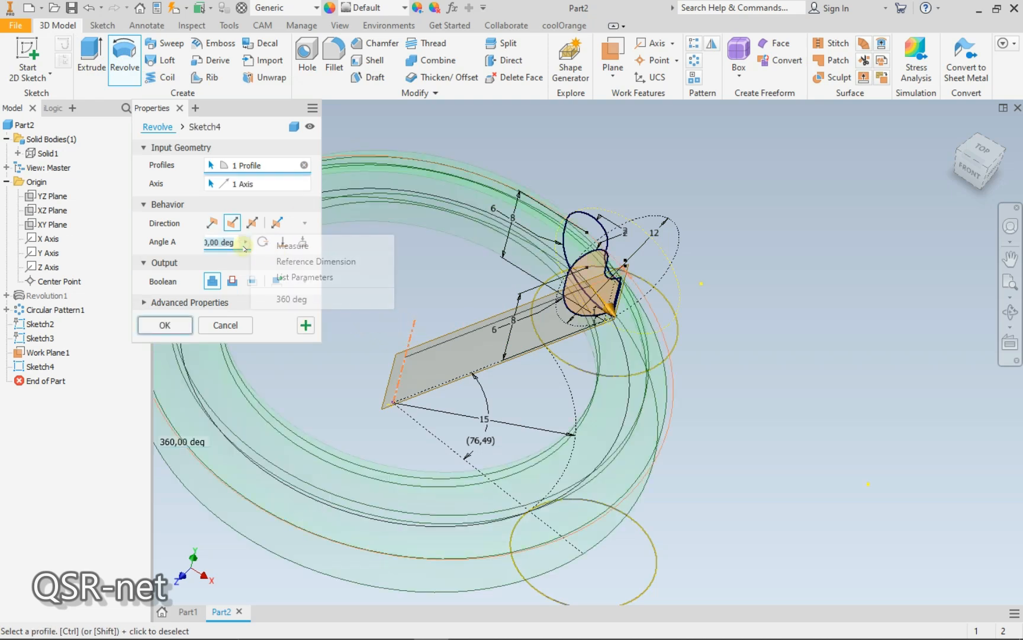
{"action": "left_click", "coordinate": [265, 276]}
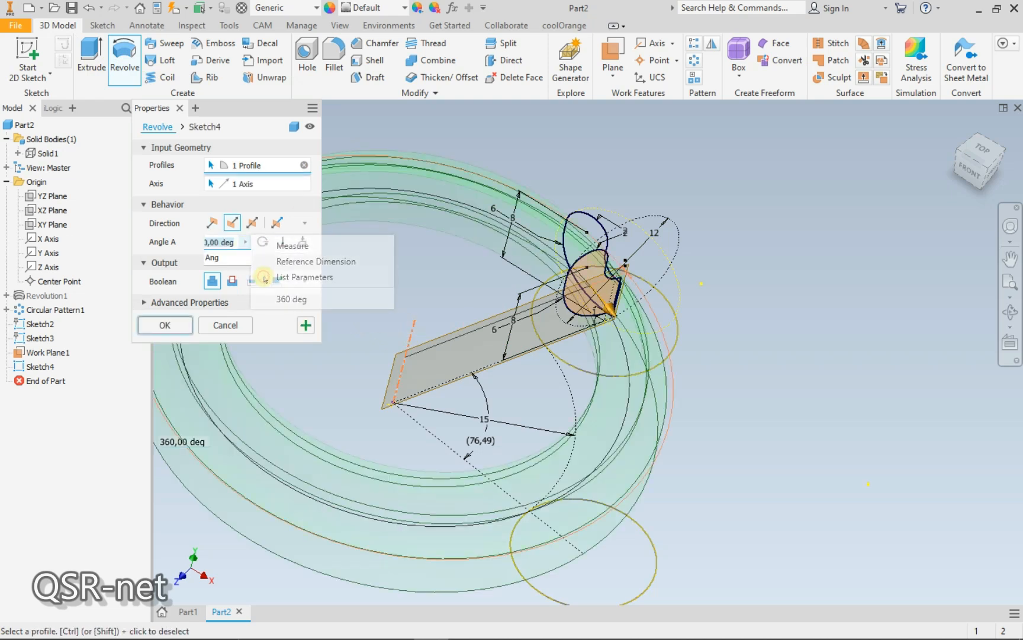
{"action": "left_click", "coordinate": [232, 257]}
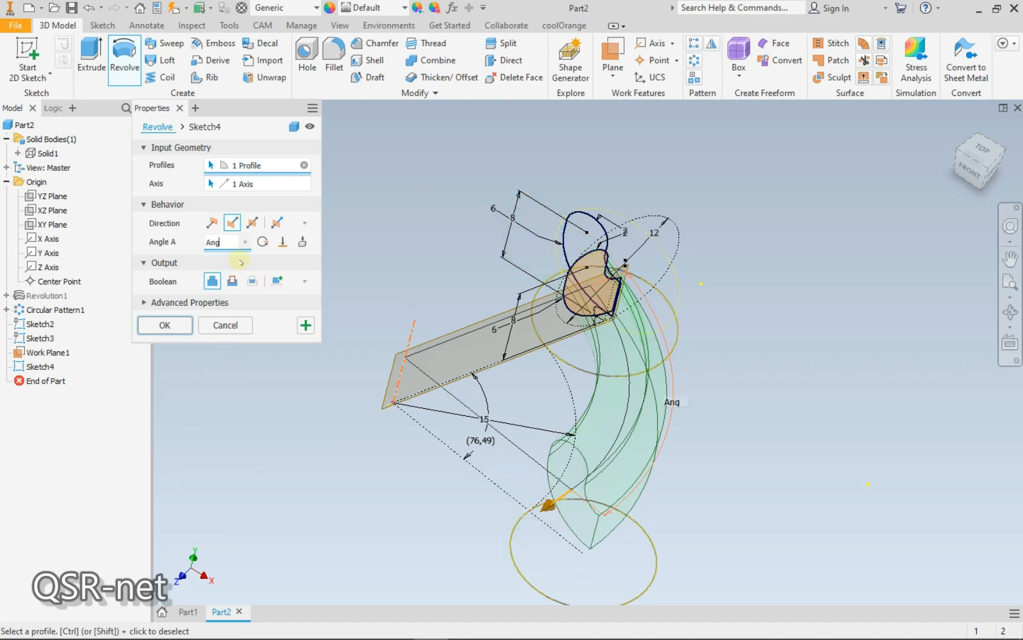
{"action": "left_click", "coordinate": [166, 325]}
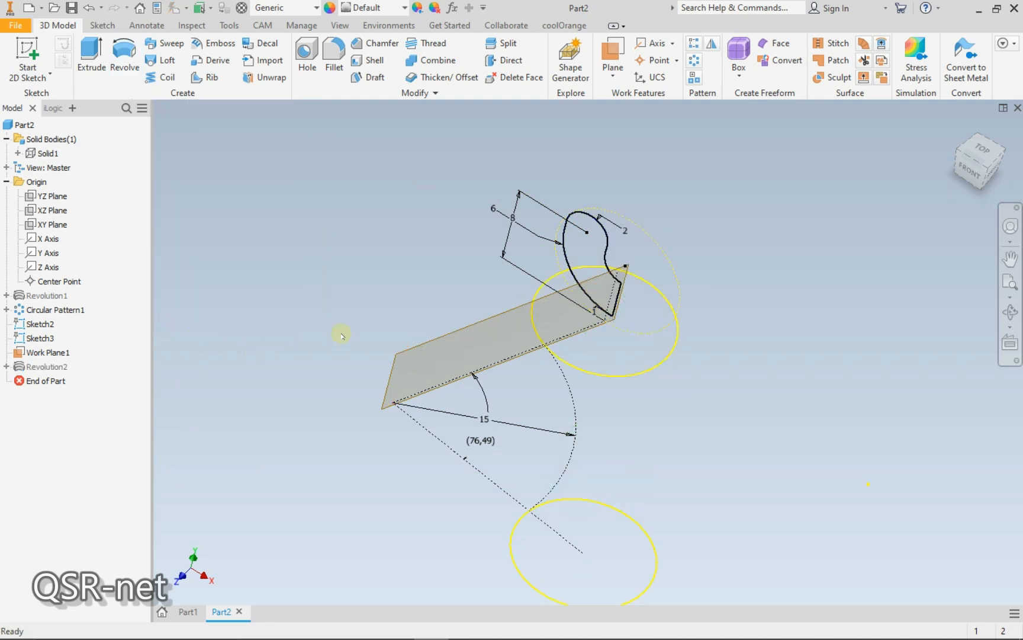
Show the solid body Solid1 again and inspect the revolved connection between the two balls
{"action": "right_click", "coordinate": [49, 154]}
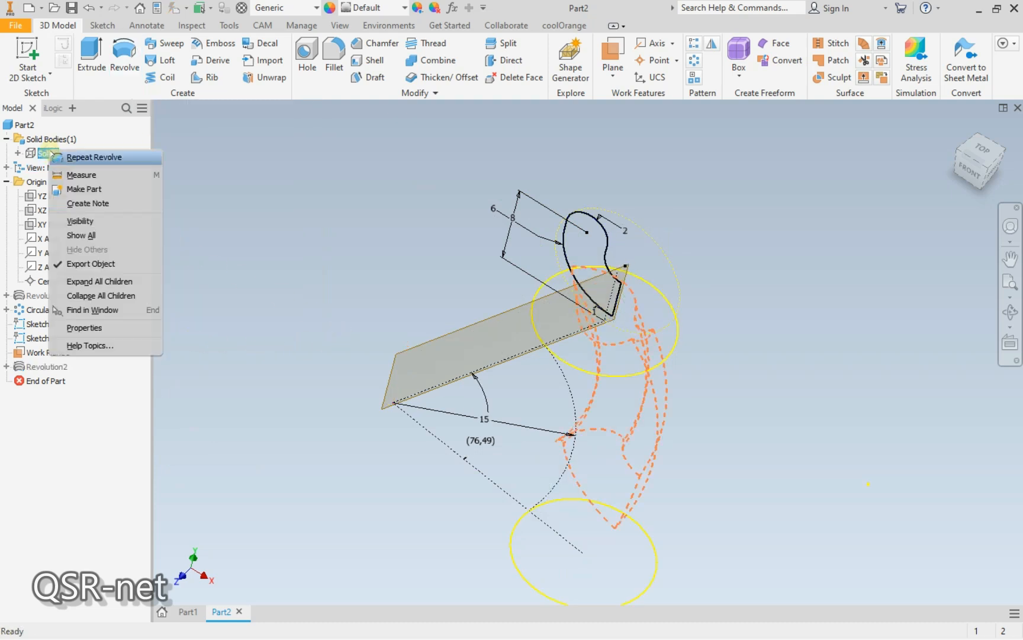
{"action": "left_click", "coordinate": [75, 224]}
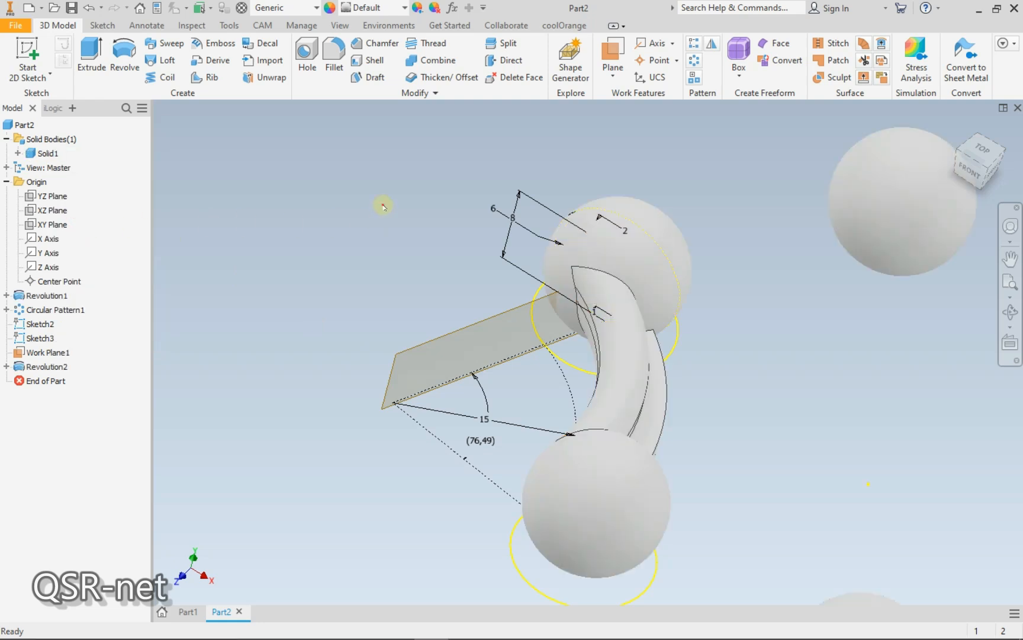
{"action": "scroll", "coordinate": [383, 204], "scroll_direction": "down", "scroll_amount": 3}
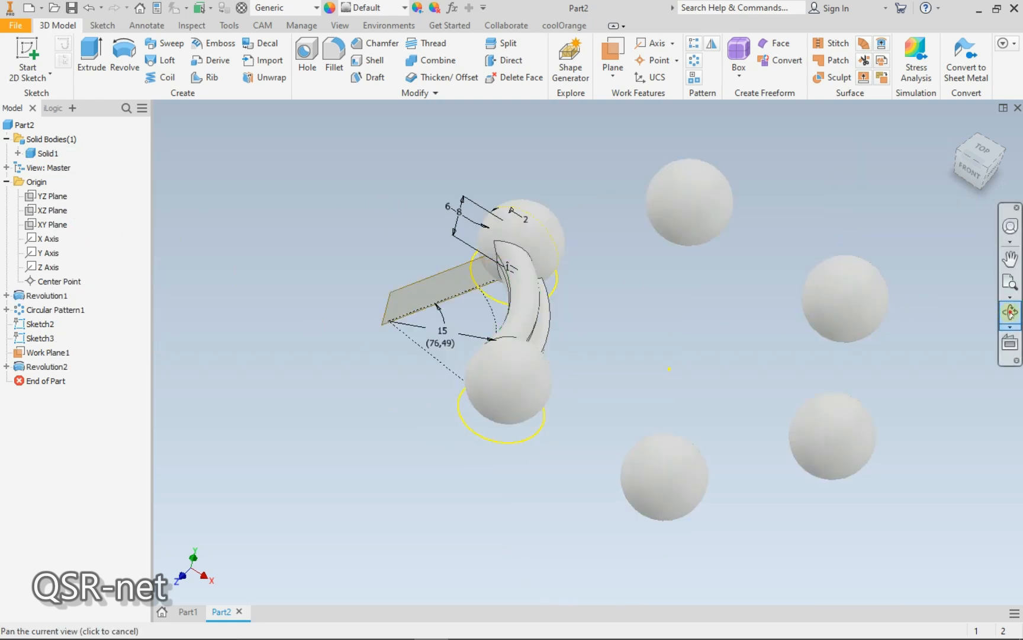
{"action": "left_click", "coordinate": [1011, 313]}
{"action": "mouse_move", "coordinate": [670, 352]}
{"action": "left_mouse_down"}
{"action": "mouse_move", "coordinate": [727, 397]}
{"action": "mouse_move", "coordinate": [626, 395]}
{"action": "mouse_move", "coordinate": [567, 279]}
{"action": "mouse_move", "coordinate": [562, 327]}
{"action": "mouse_move", "coordinate": [605, 360]}
{"action": "mouse_move", "coordinate": [659, 350]}
{"action": "left_mouse_up"}
{"action": "right_click", "coordinate": [603, 327]}
{"action": "left_click", "coordinate": [544, 328]}
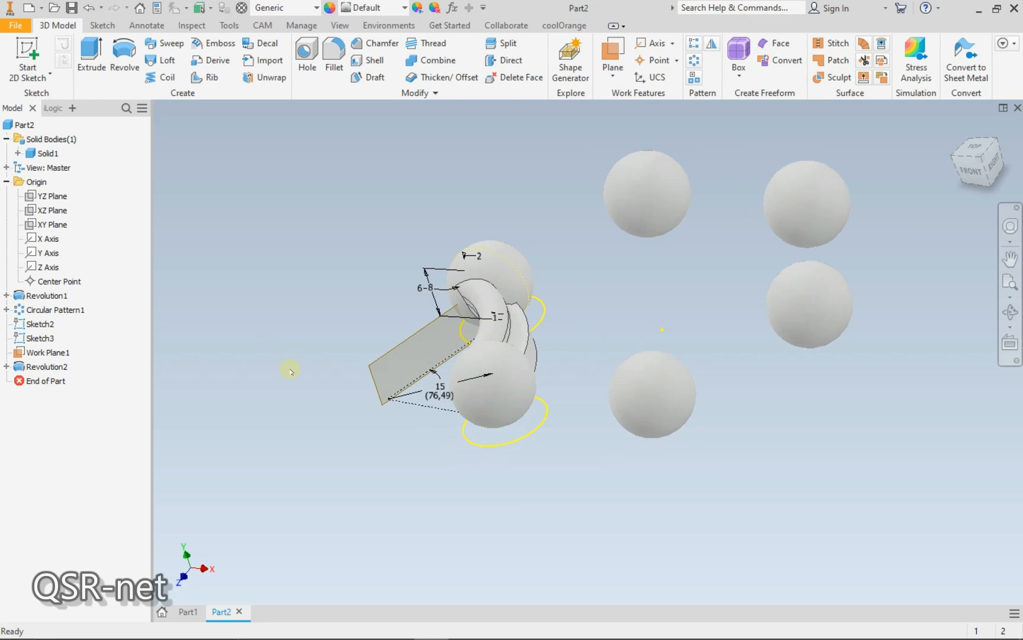
Hide Sketch3, Work Plane1 and Sketch2
{"action": "right_click", "coordinate": [48, 342]}
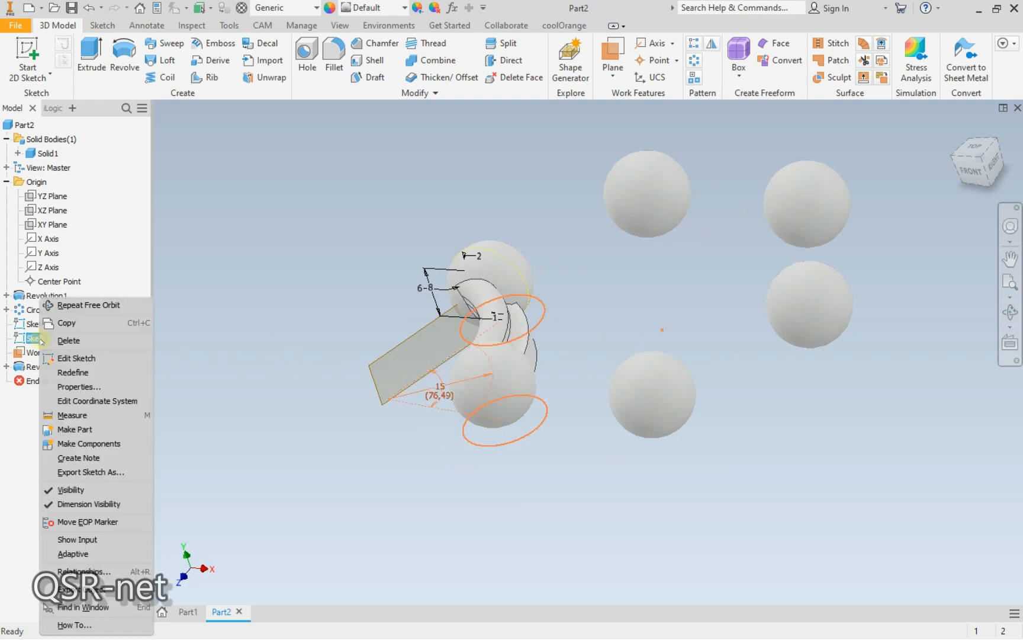
{"action": "left_click", "coordinate": [77, 489]}
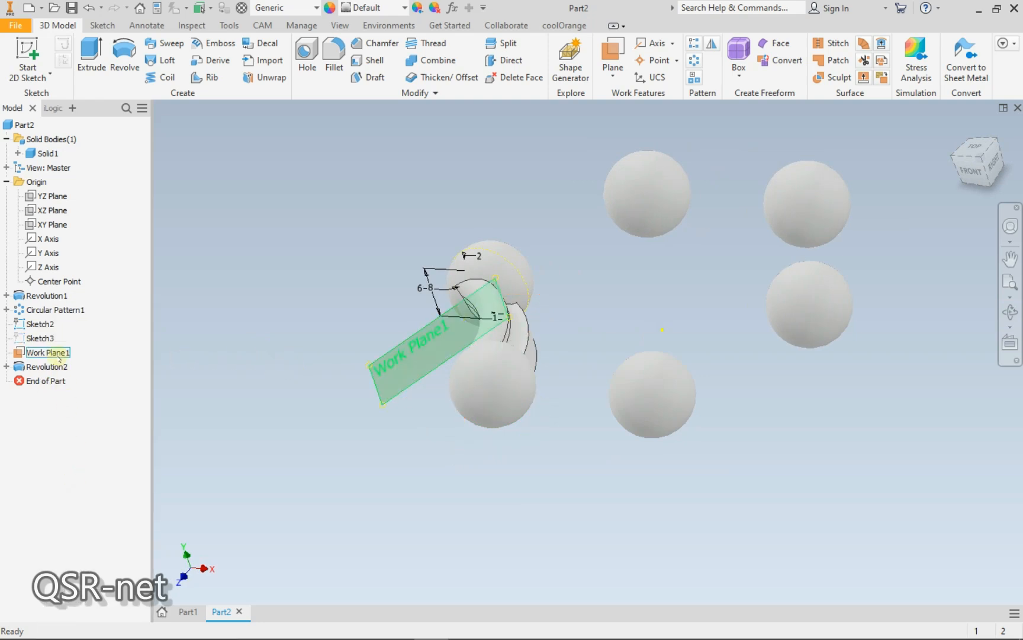
{"action": "right_click", "coordinate": [59, 355]}
{"action": "left_click", "coordinate": [84, 462]}
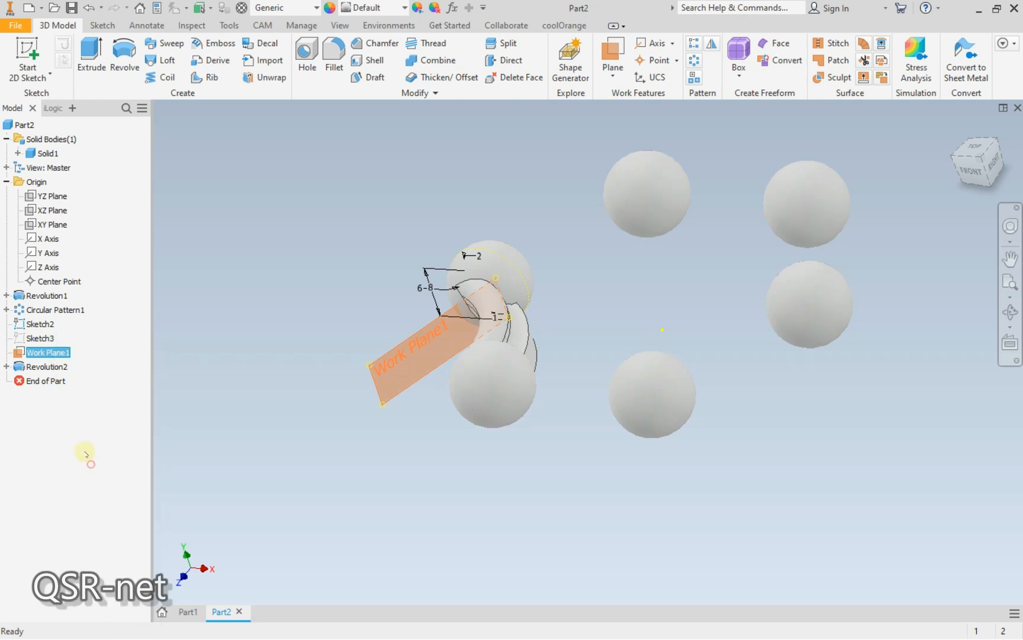
{"action": "right_click", "coordinate": [43, 324]}
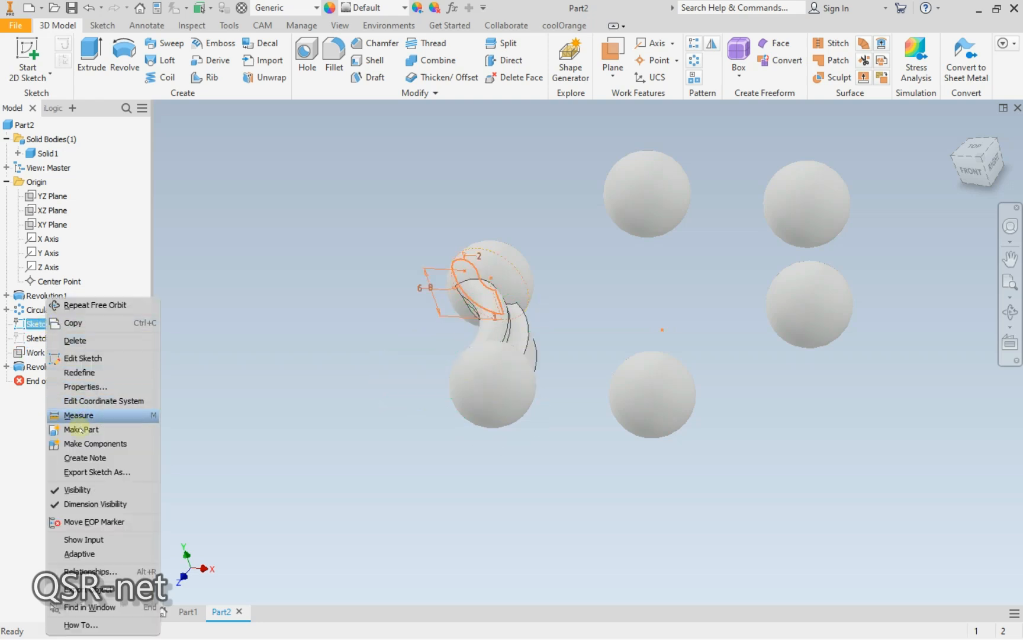
{"action": "left_click", "coordinate": [78, 488]}
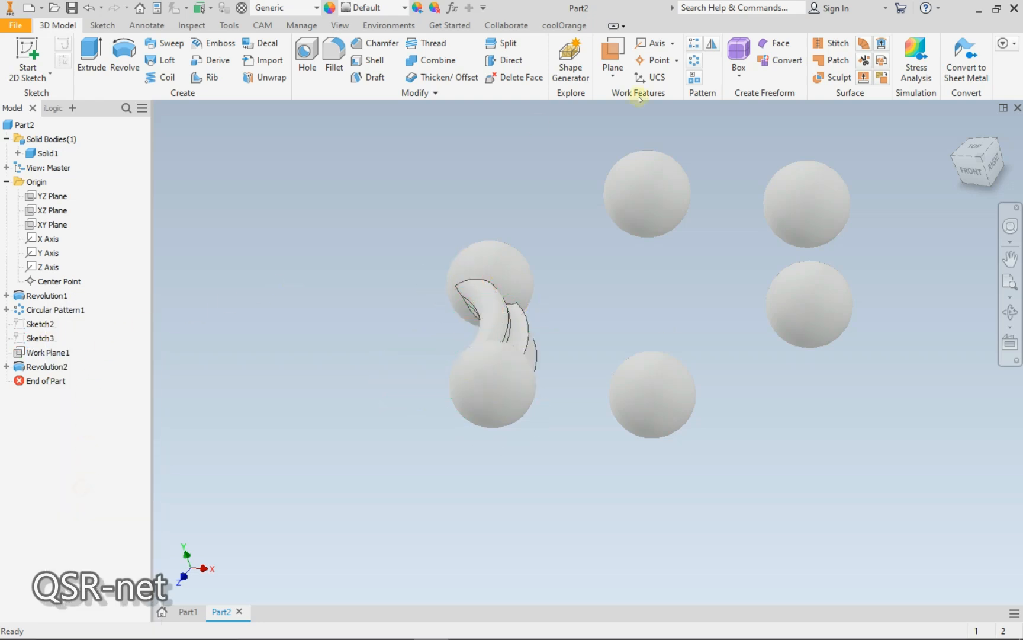
Circular-pattern the revolved arm Revolution2 around the Y Axis with 6 occurrences over 360 degrees
{"action": "left_click", "coordinate": [694, 60]}
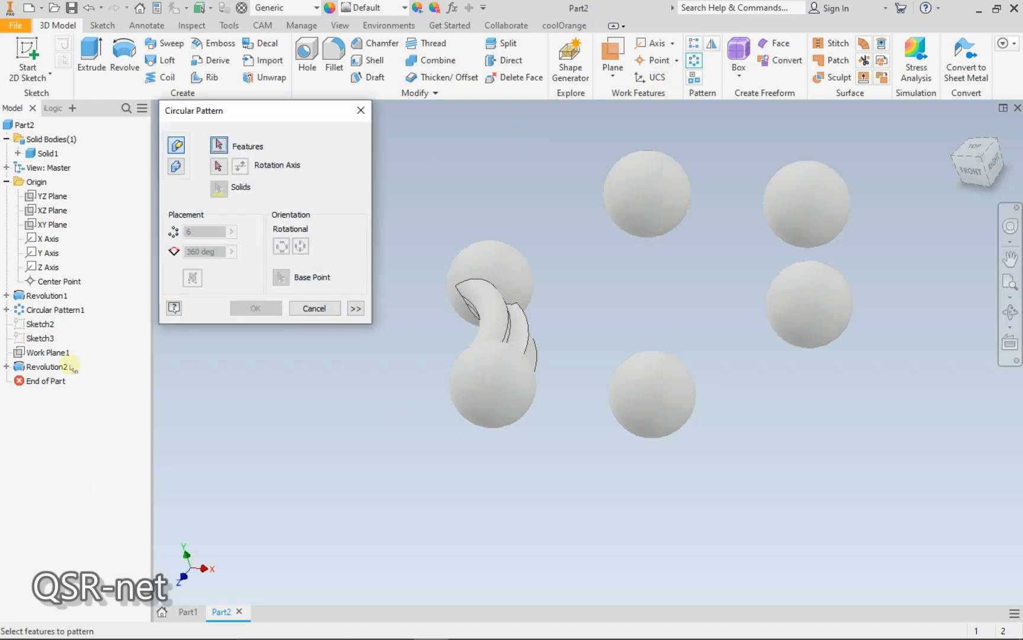
{"action": "left_click", "coordinate": [48, 366]}
{"action": "left_click", "coordinate": [219, 167]}
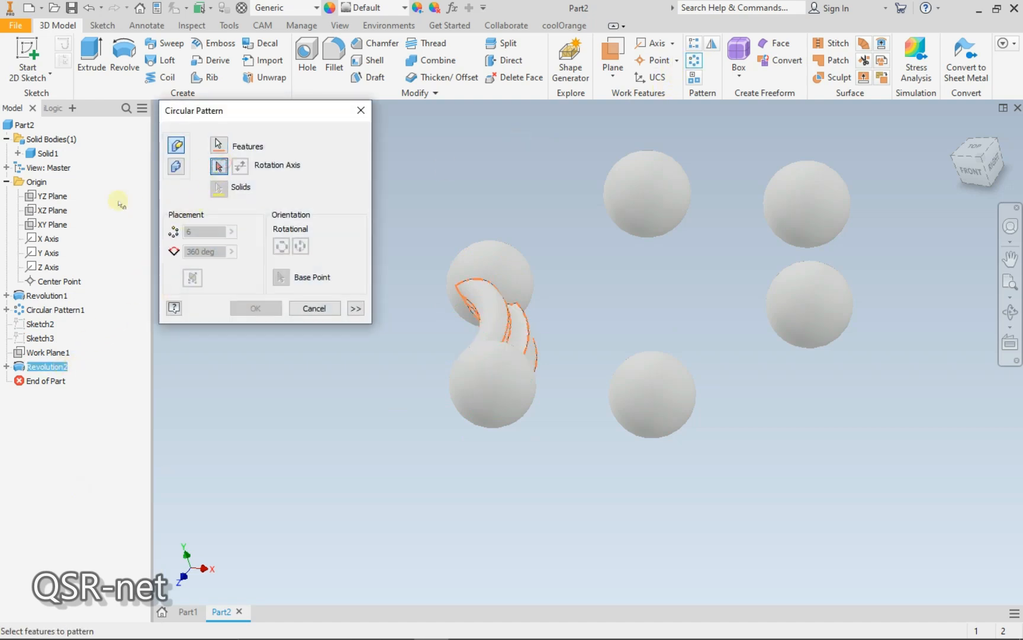
{"action": "left_click", "coordinate": [50, 253]}
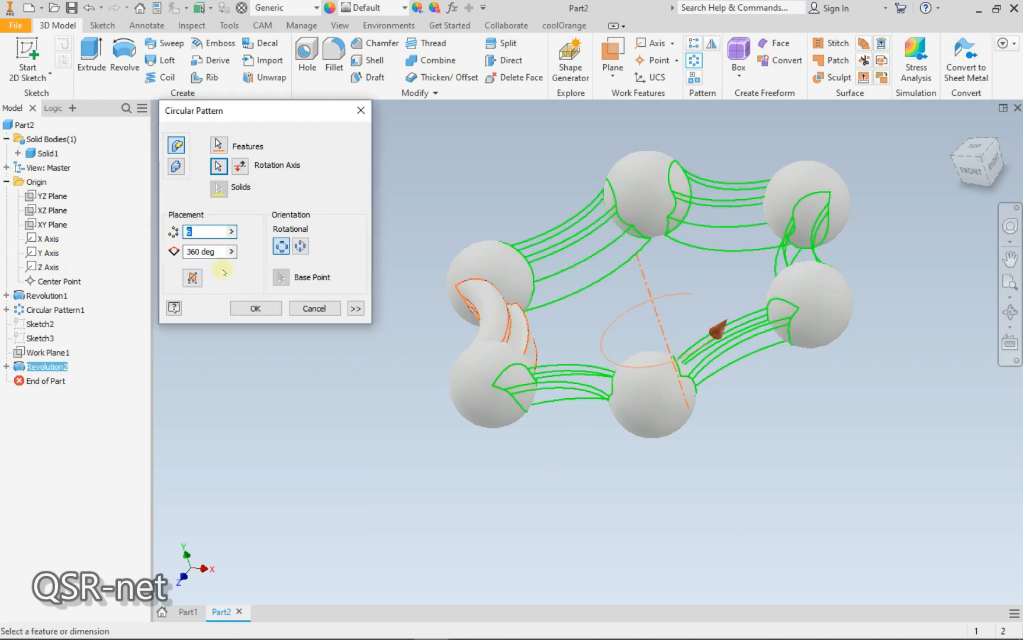
{"action": "left_click", "coordinate": [249, 308]}
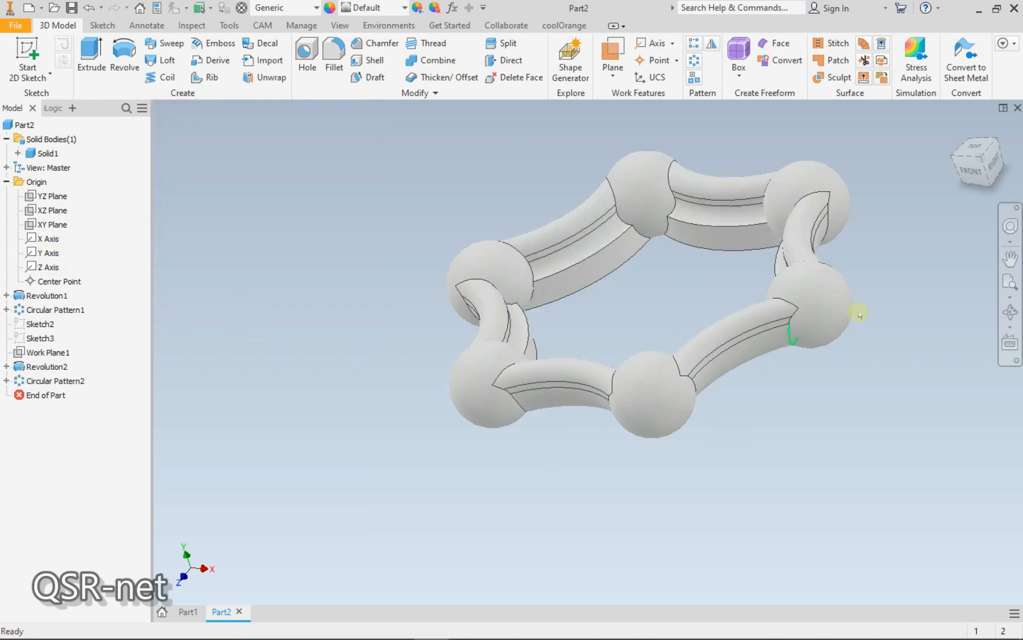
Create a work plane offset 1 mm upward from the XZ Plane
{"action": "left_click", "coordinate": [1010, 312]}
{"action": "left_click_drag", "start_coordinate": [578, 373], "coordinate": [509, 414]}
{"action": "right_click", "coordinate": [510, 413]}
{"action": "left_click", "coordinate": [441, 413]}
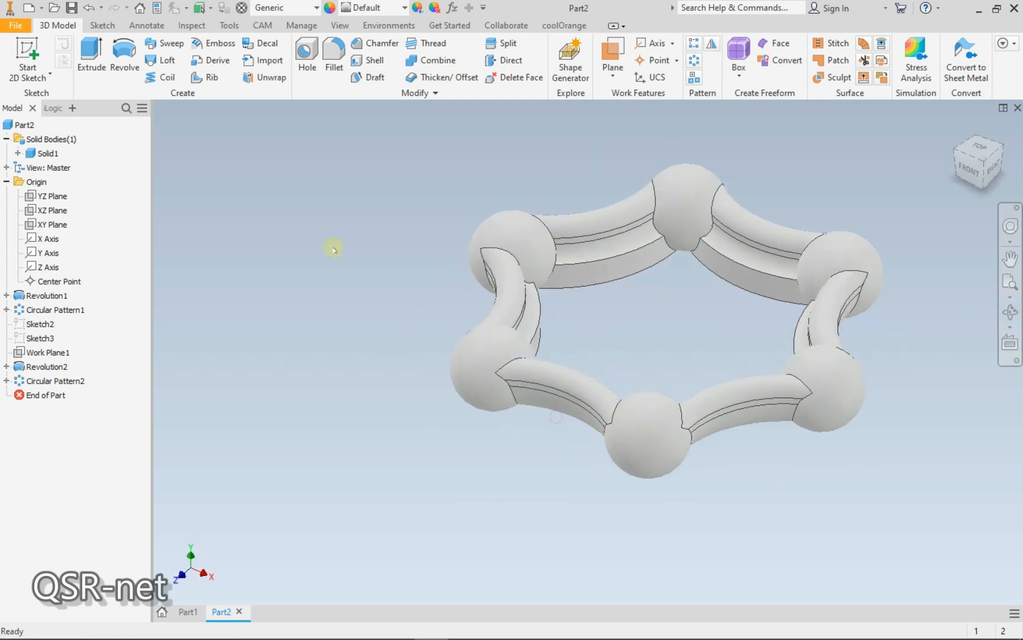
{"action": "left_click", "coordinate": [27, 52]}
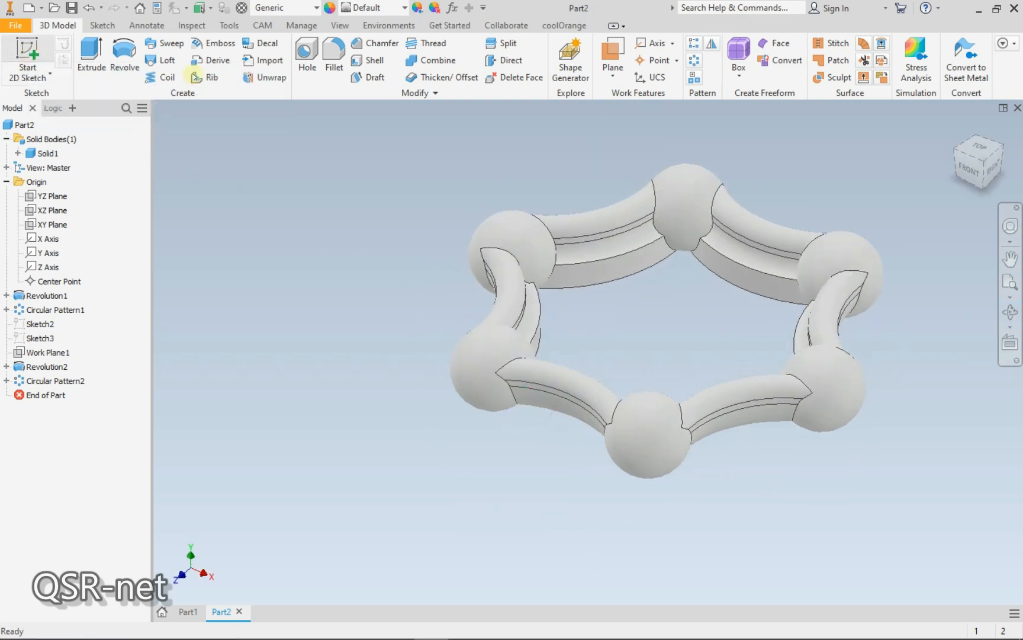
{"action": "left_click", "coordinate": [613, 56]}
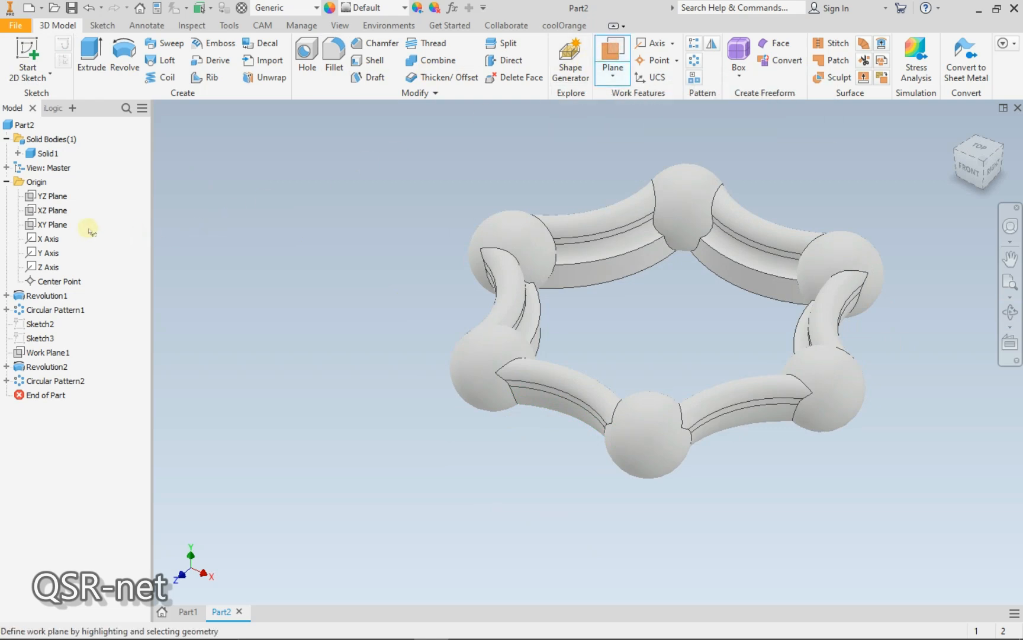
{"action": "left_click", "coordinate": [53, 210]}
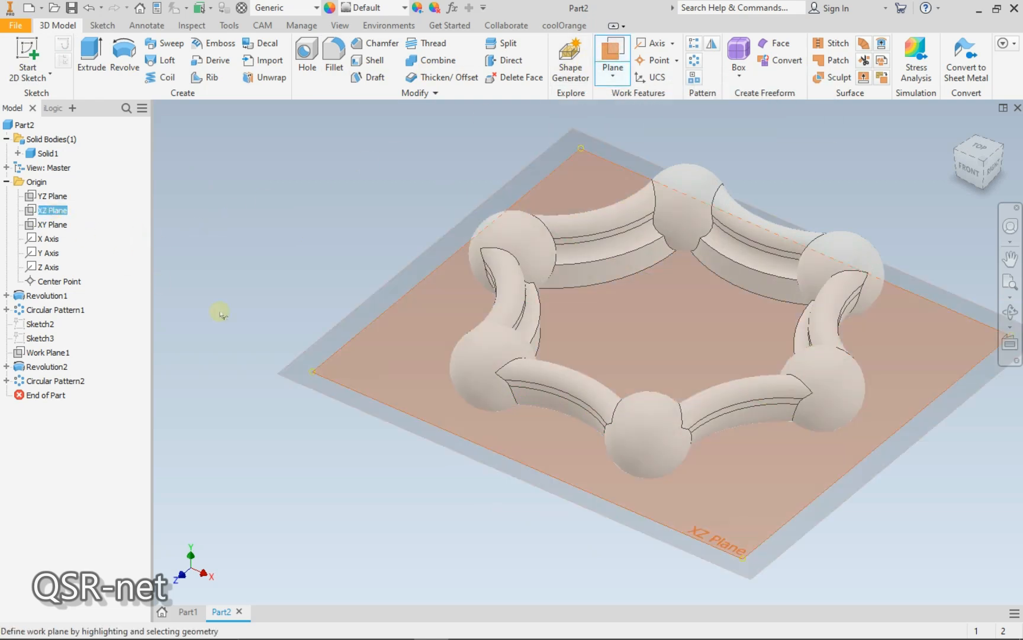
{"action": "left_click_drag", "start_coordinate": [333, 379], "coordinate": [331, 348]}
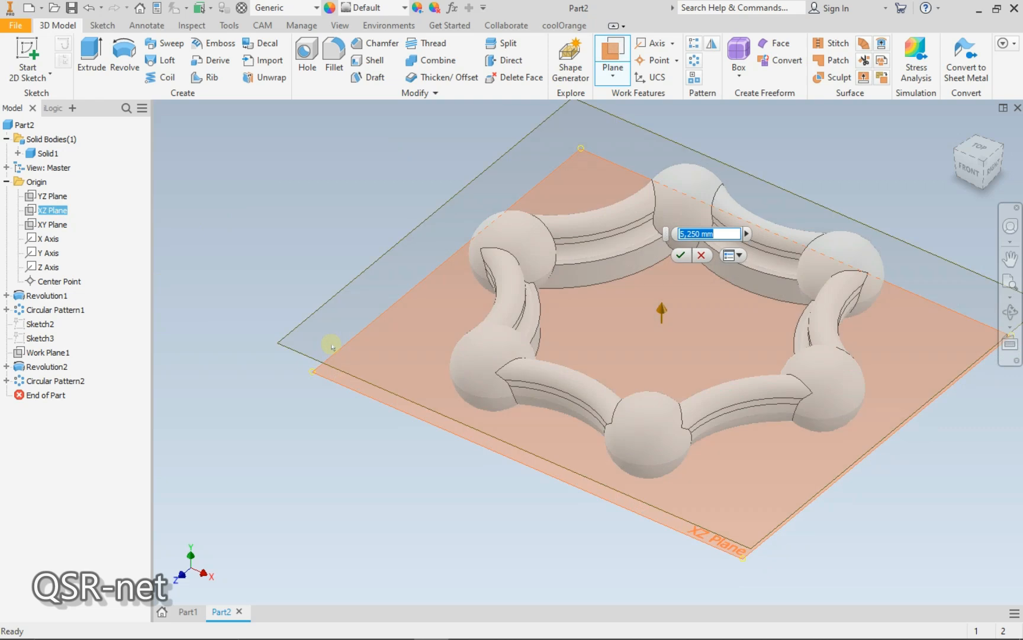
{"action": "type", "text": "1"}
{"action": "key", "text": "Return"}
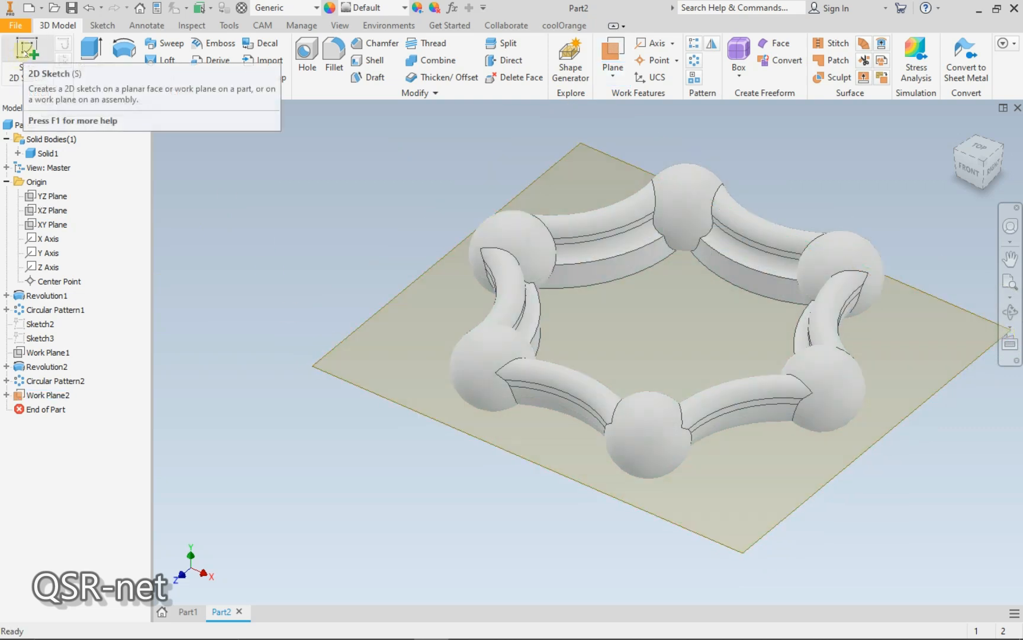
Start a sketch on the 1 mm offset work plane and project the inner edge arcs of the six arms
{"action": "left_click", "coordinate": [25, 51]}
{"action": "left_click", "coordinate": [332, 361]}
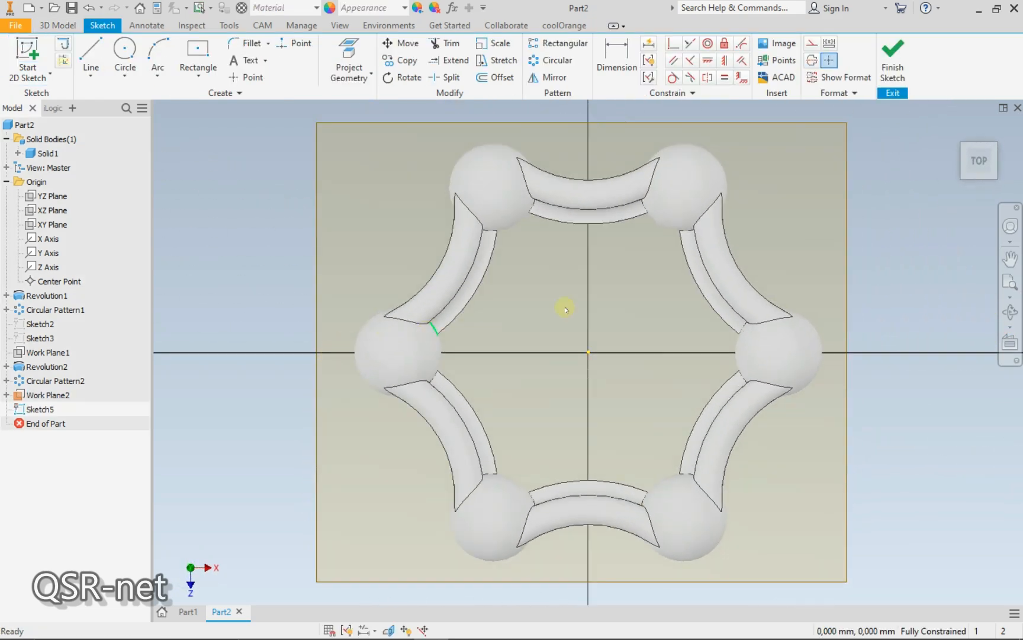
{"action": "left_click", "coordinate": [1011, 312]}
{"action": "left_click_drag", "start_coordinate": [630, 371], "coordinate": [473, 177]}
{"action": "key", "text": "F5"}
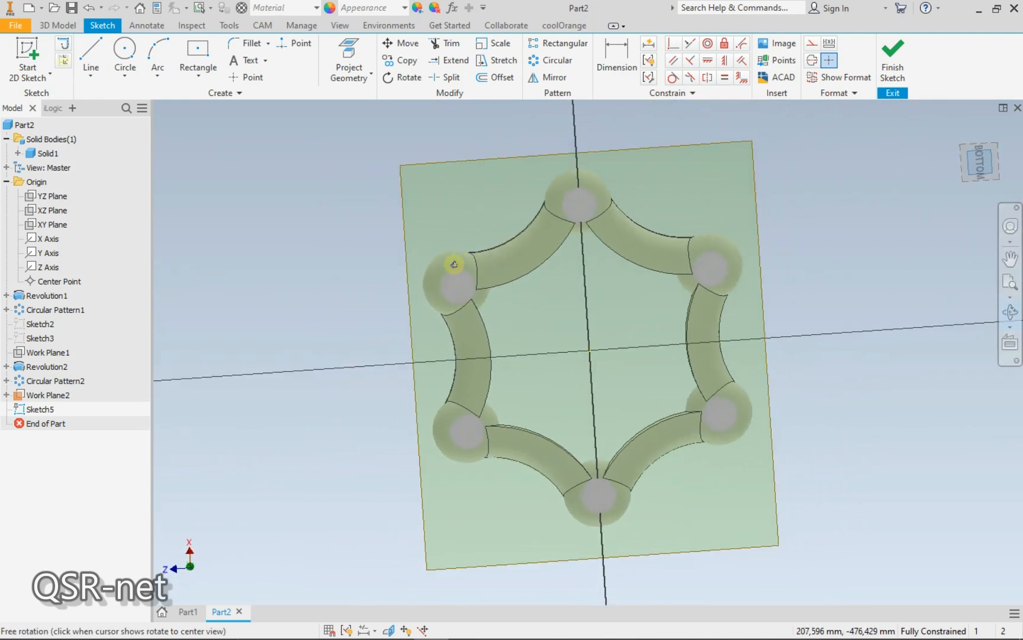
{"action": "left_click", "coordinate": [351, 52]}
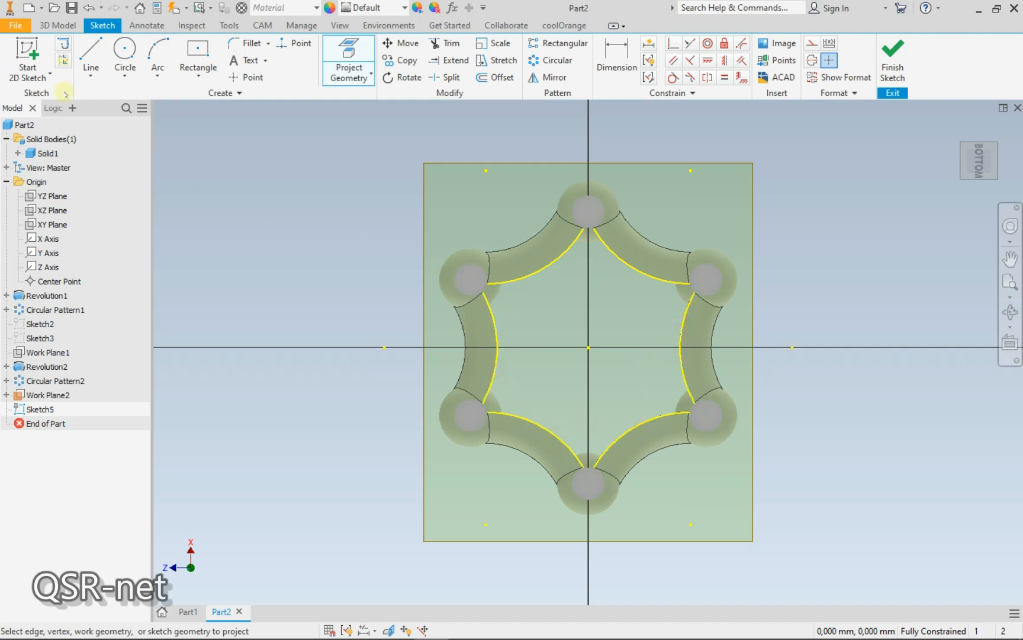
Connect the endpoints of neighbouring projected arcs with short lines at all six balls to close the inner outline
{"action": "left_click", "coordinate": [90, 57]}
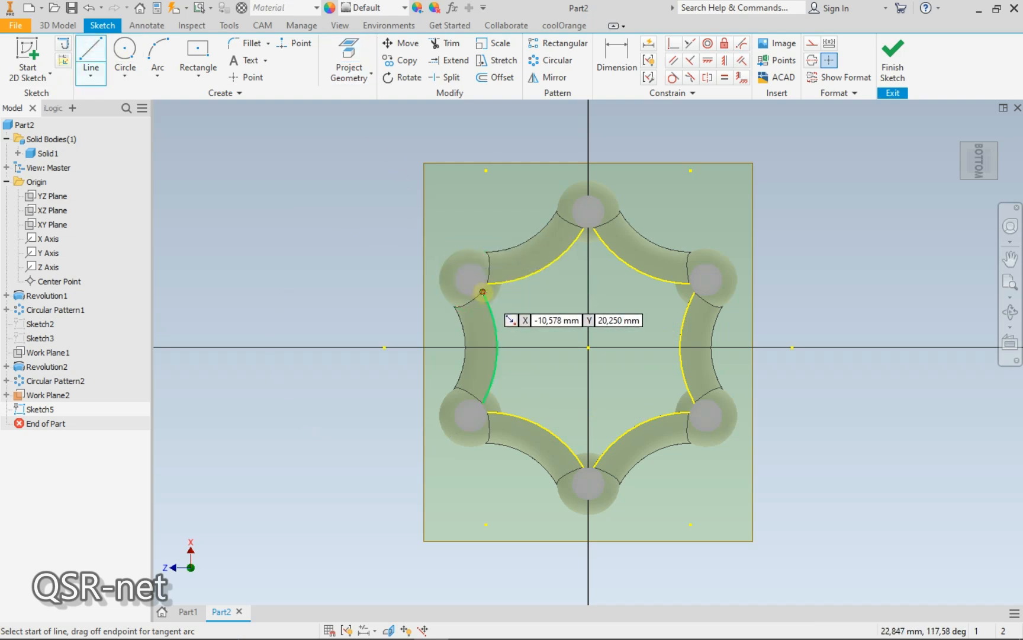
{"action": "left_click", "coordinate": [487, 284]}
{"action": "key", "text": "Escape"}
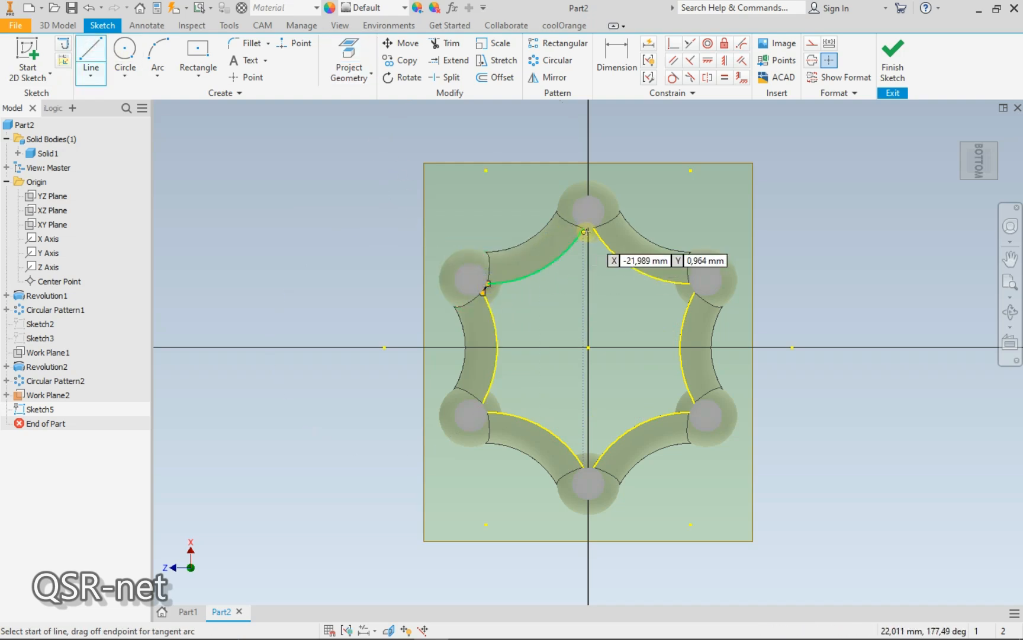
{"action": "left_click", "coordinate": [583, 228]}
{"action": "key", "text": "Escape"}
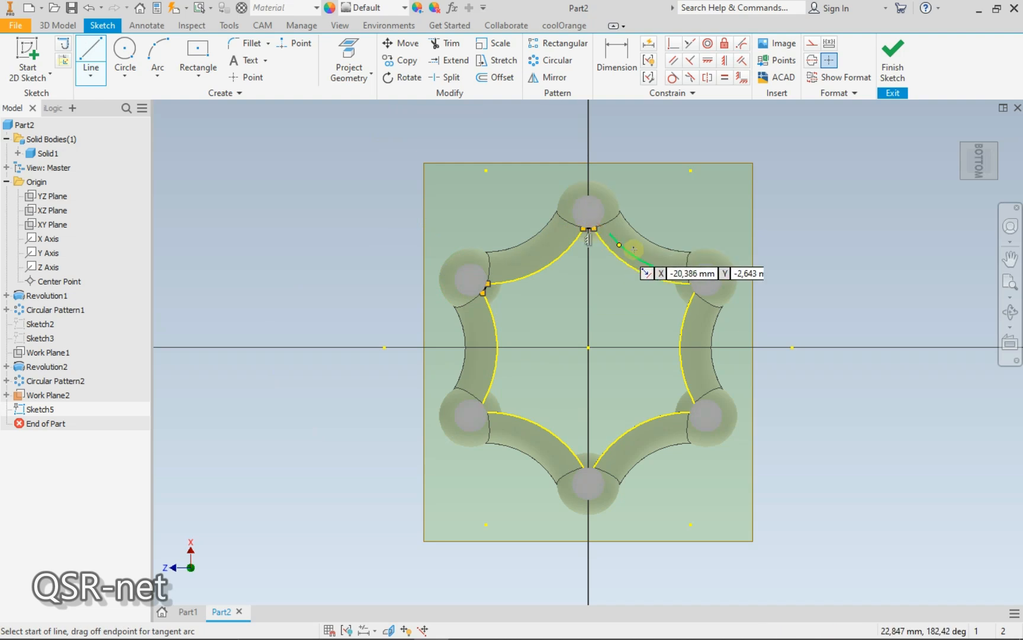
{"action": "left_click", "coordinate": [694, 291]}
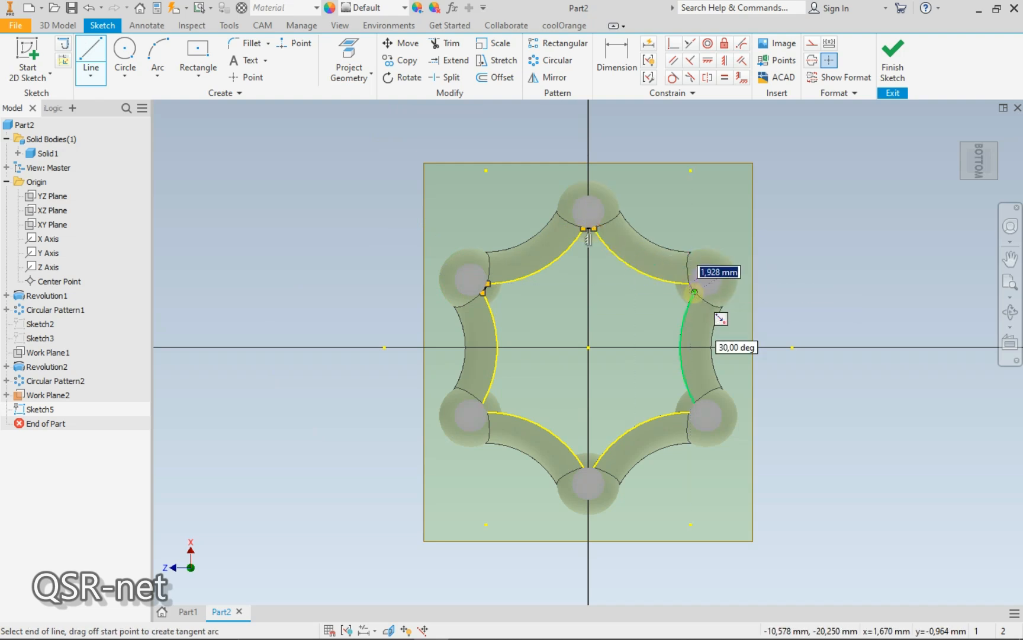
{"action": "mouse_move", "coordinate": [694, 292]}
{"action": "left_mouse_down"}
{"action": "mouse_move", "coordinate": [694, 418]}
{"action": "mouse_move", "coordinate": [593, 466]}
{"action": "mouse_move", "coordinate": [487, 410]}
{"action": "left_mouse_up"}
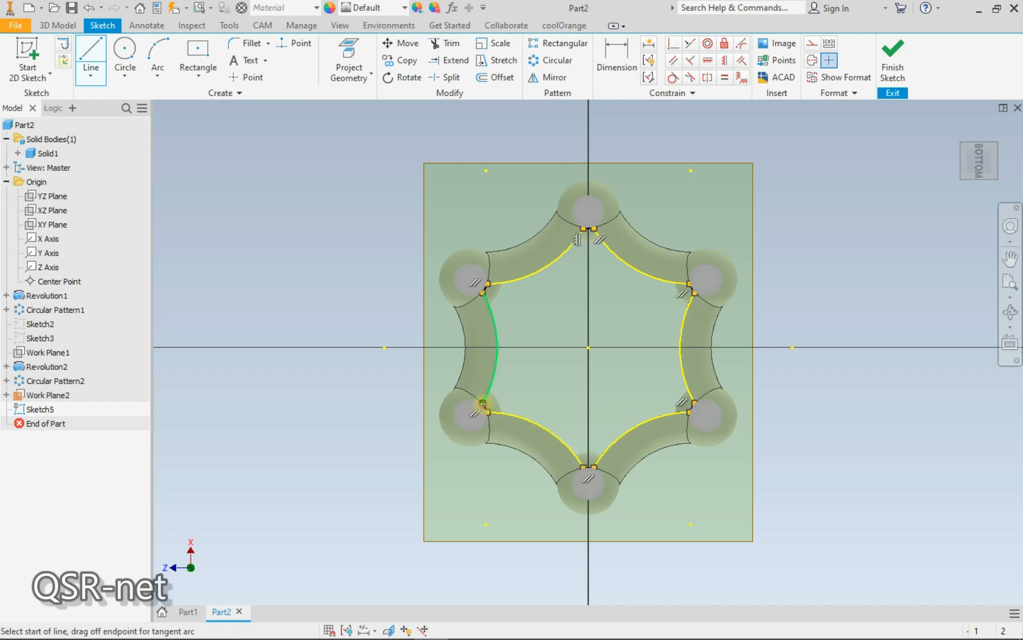
Finish the sketch and extrude the closed inner profile 4 mm upward, joining it to the solid
{"action": "left_click", "coordinate": [894, 59]}
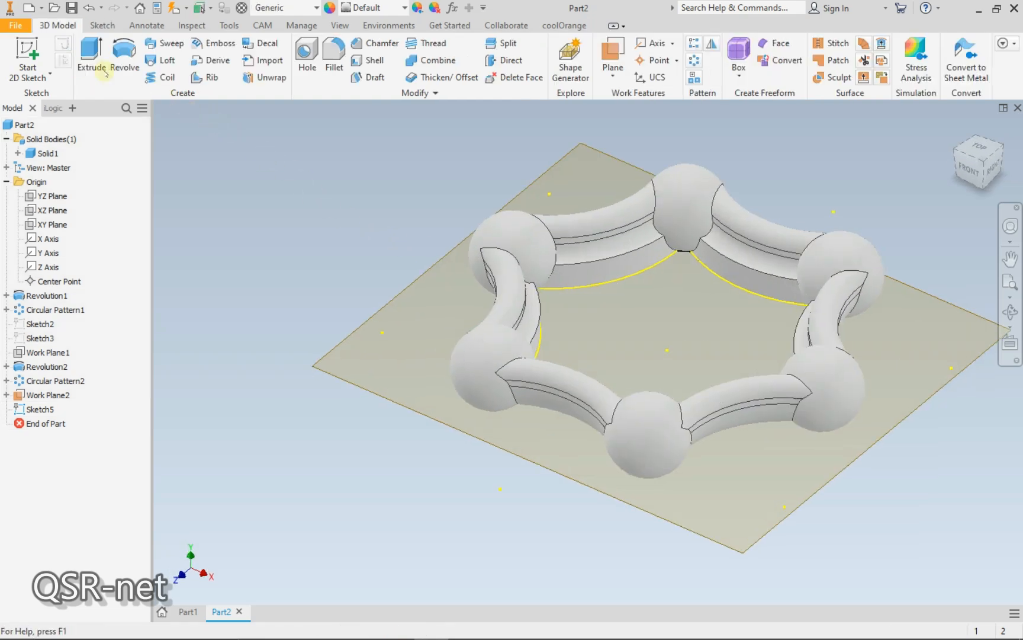
{"action": "left_click", "coordinate": [88, 65]}
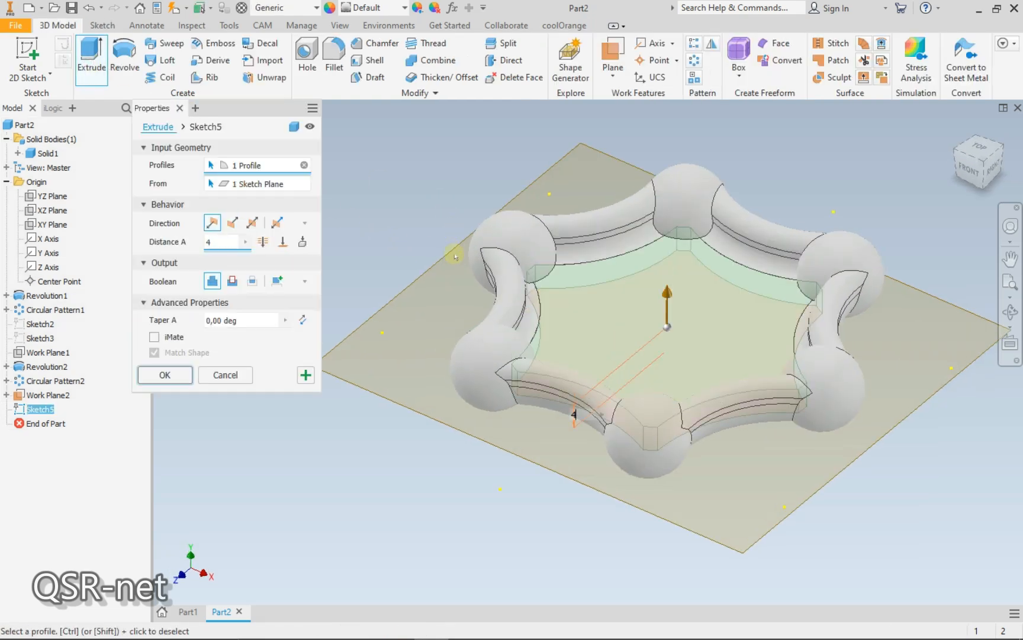
{"action": "left_click", "coordinate": [189, 374]}
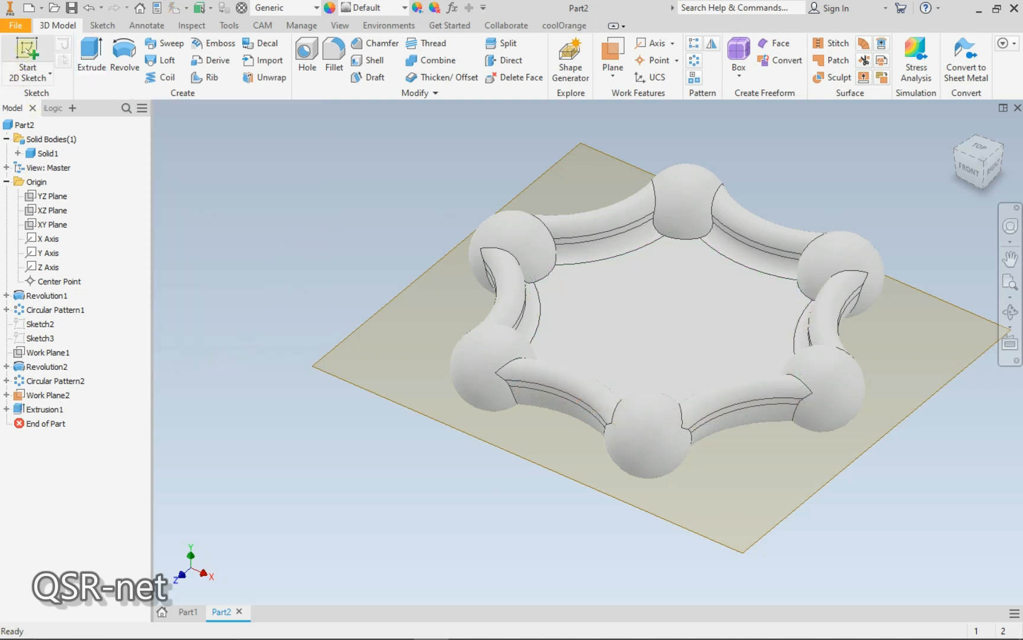
Start a sketch on the XY Plane and draw a 6 mm vertical line upward from the origin
{"action": "left_click", "coordinate": [27, 49]}
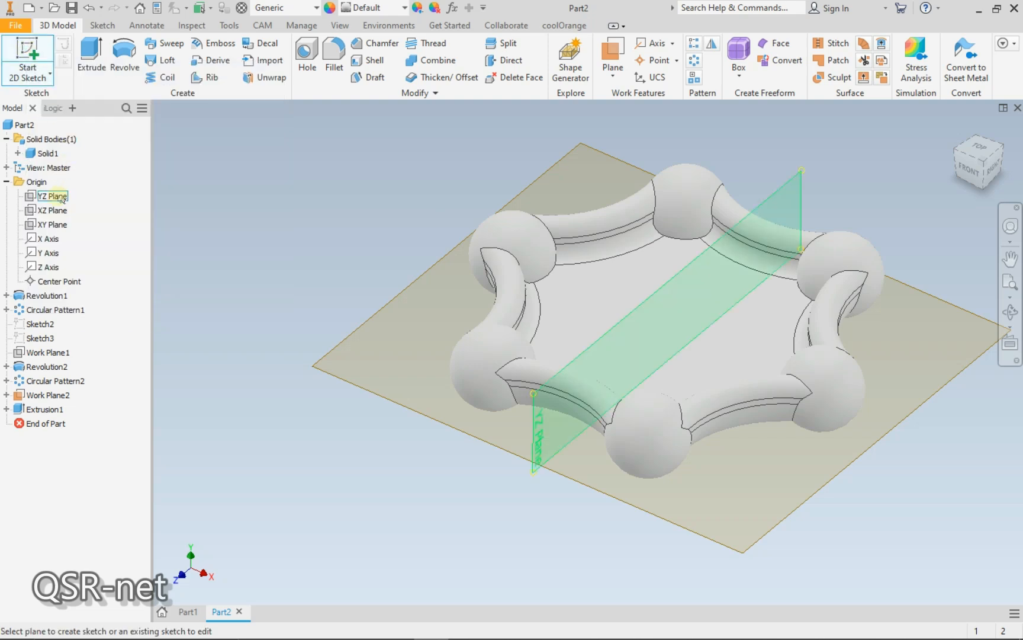
{"action": "left_click", "coordinate": [63, 227]}
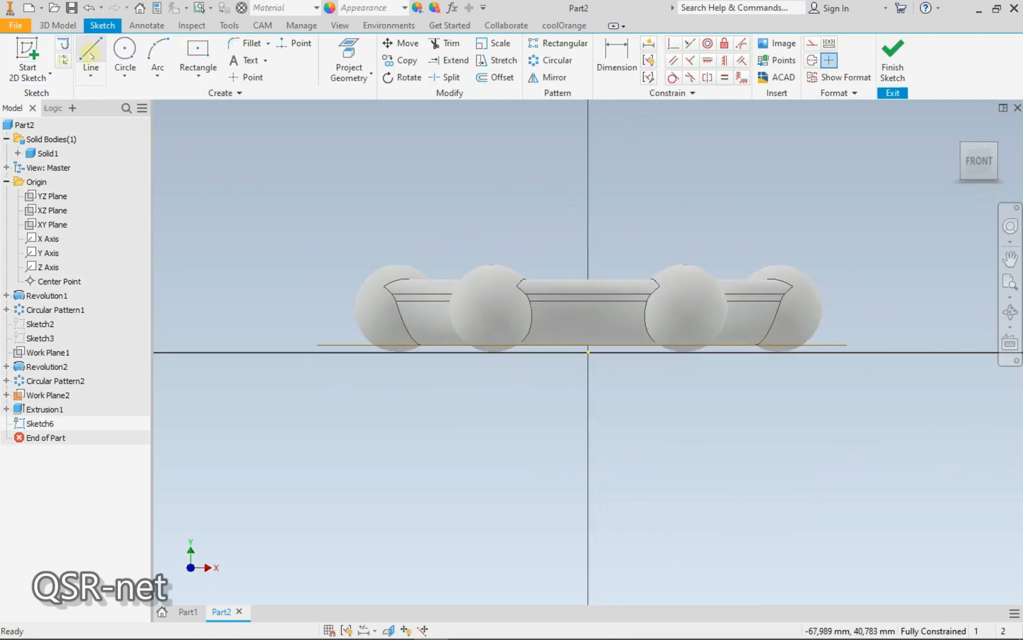
{"action": "left_click", "coordinate": [91, 54]}
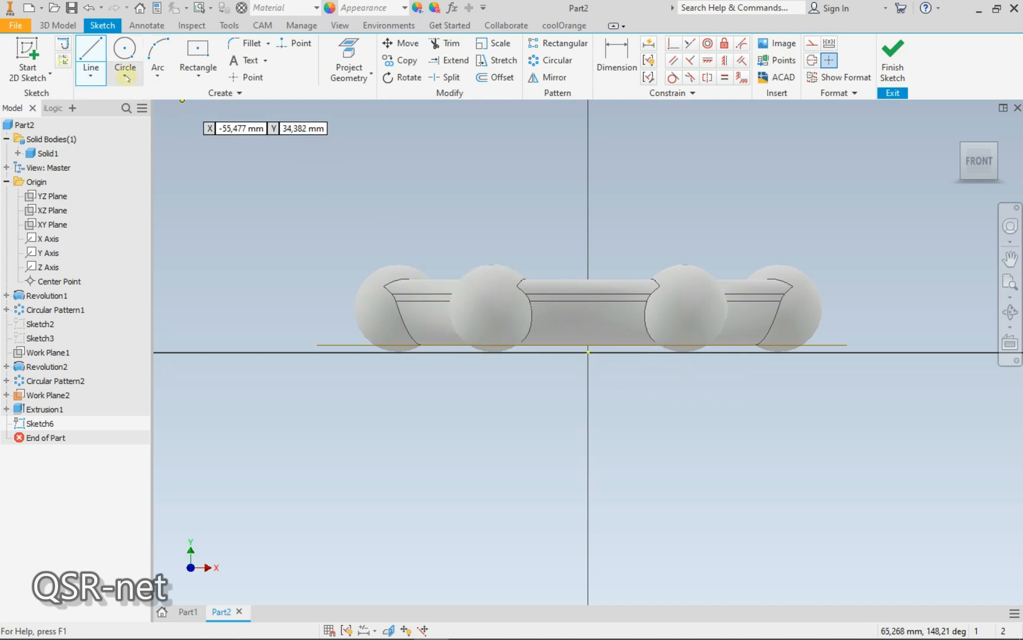
{"action": "left_click", "coordinate": [90, 50]}
{"action": "left_click", "coordinate": [91, 50]}
{"action": "left_click", "coordinate": [588, 352]}
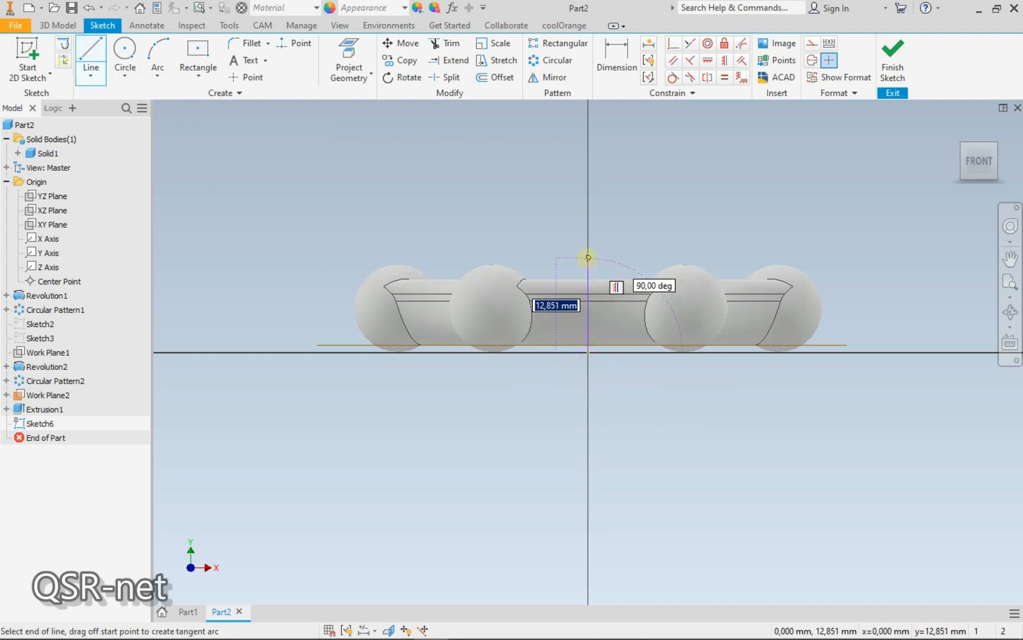
{"action": "type", "text": "6"}
{"action": "key", "text": "Return"}
Close a stepped profile with lines about 5.9 mm across, 2 mm down, 5.6 mm across, 4 mm down to the horizontal axis and back to the origin
{"action": "scroll", "coordinate": [513, 340], "scroll_direction": "up", "scroll_amount": 3}
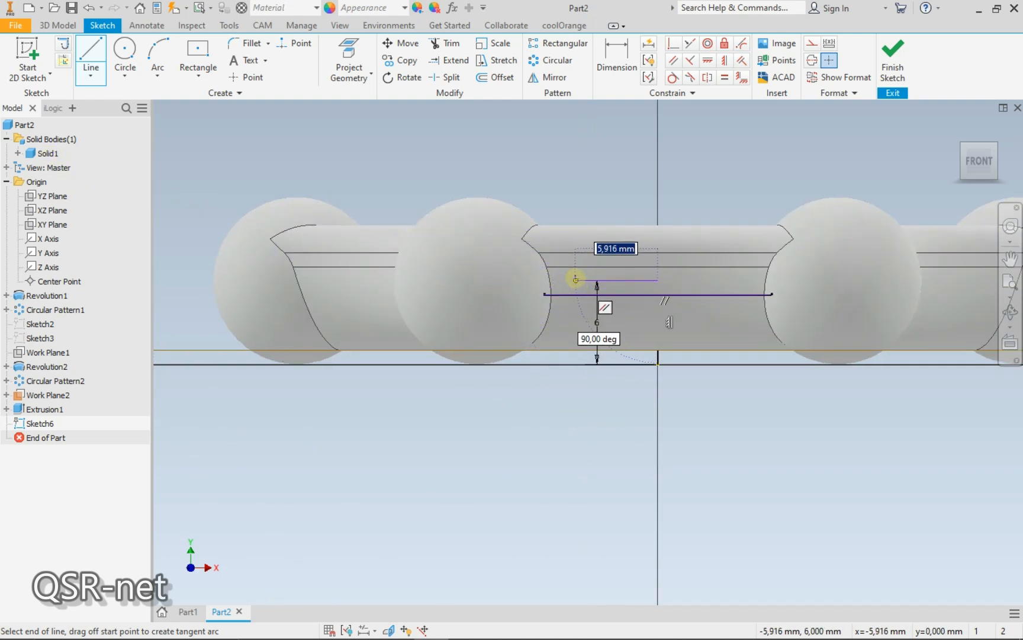
{"action": "left_click", "coordinate": [576, 279]}
{"action": "left_click", "coordinate": [575, 307]}
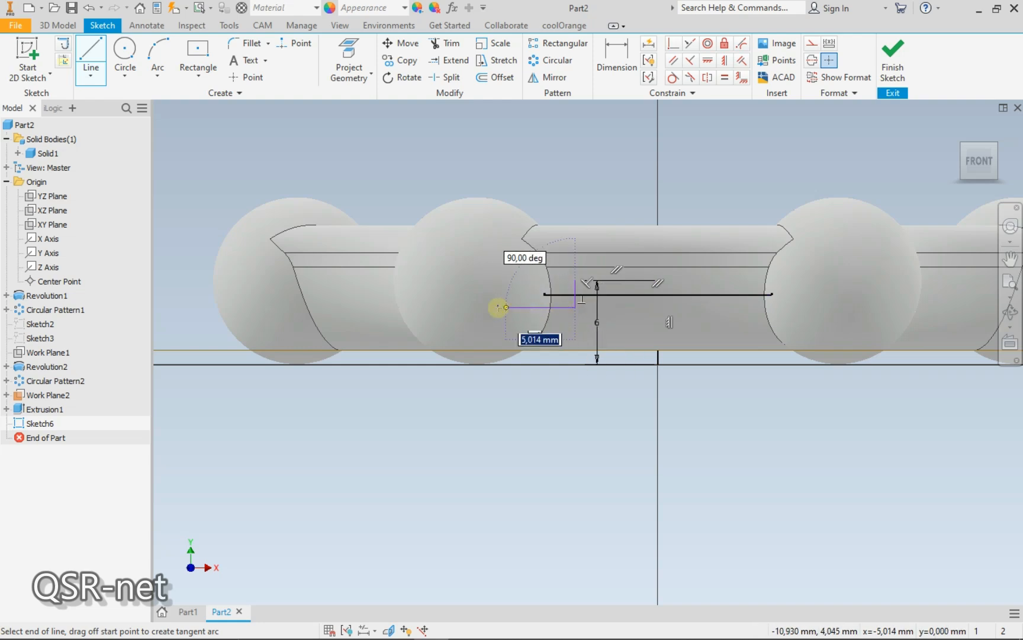
{"action": "left_click", "coordinate": [498, 307]}
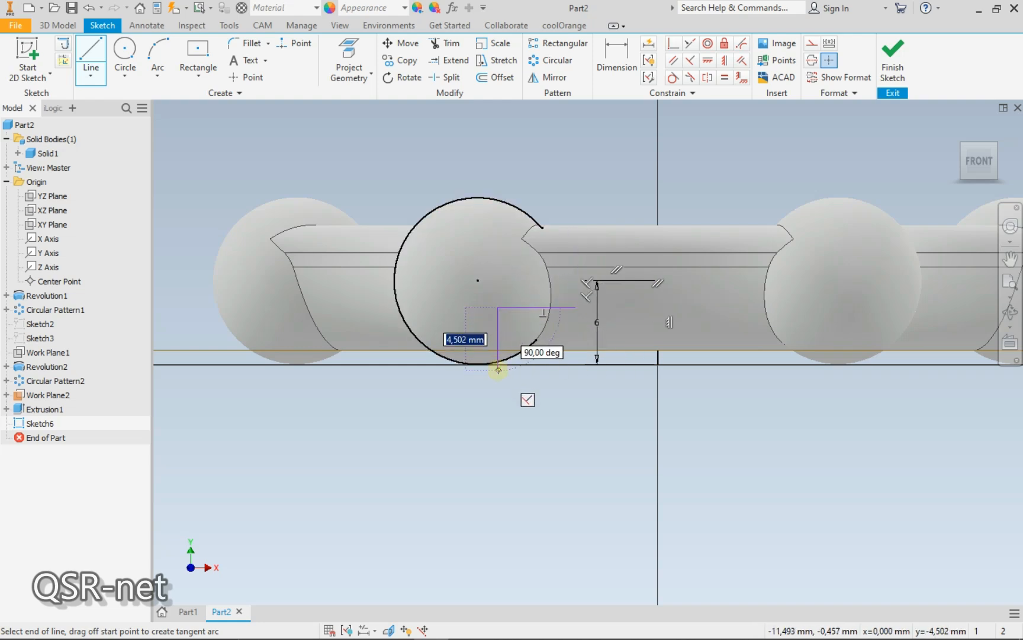
{"action": "scroll", "coordinate": [499, 369], "scroll_direction": "up", "scroll_amount": 3}
{"action": "left_click", "coordinate": [498, 359]}
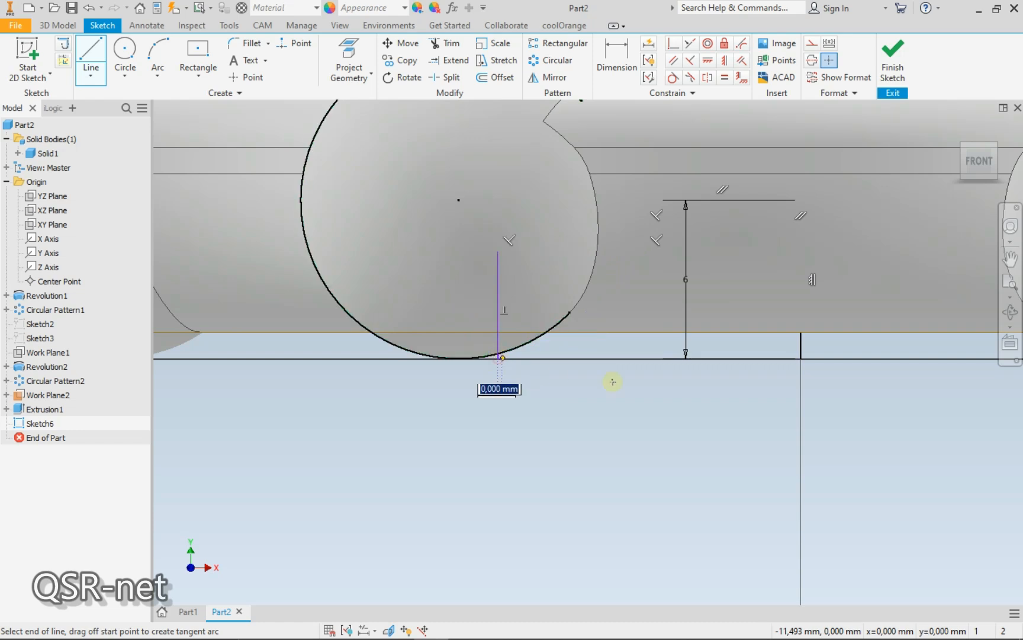
{"action": "left_click", "coordinate": [801, 359]}
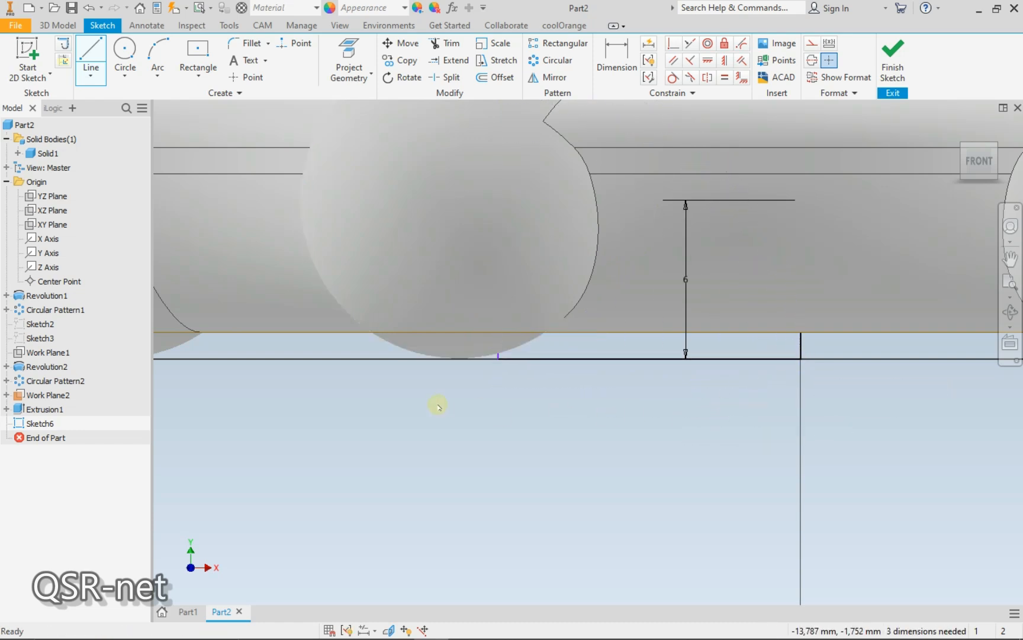
Hide the solid body and turn the profile's vertical line at the origin into a centerline
{"action": "right_click", "coordinate": [50, 154]}
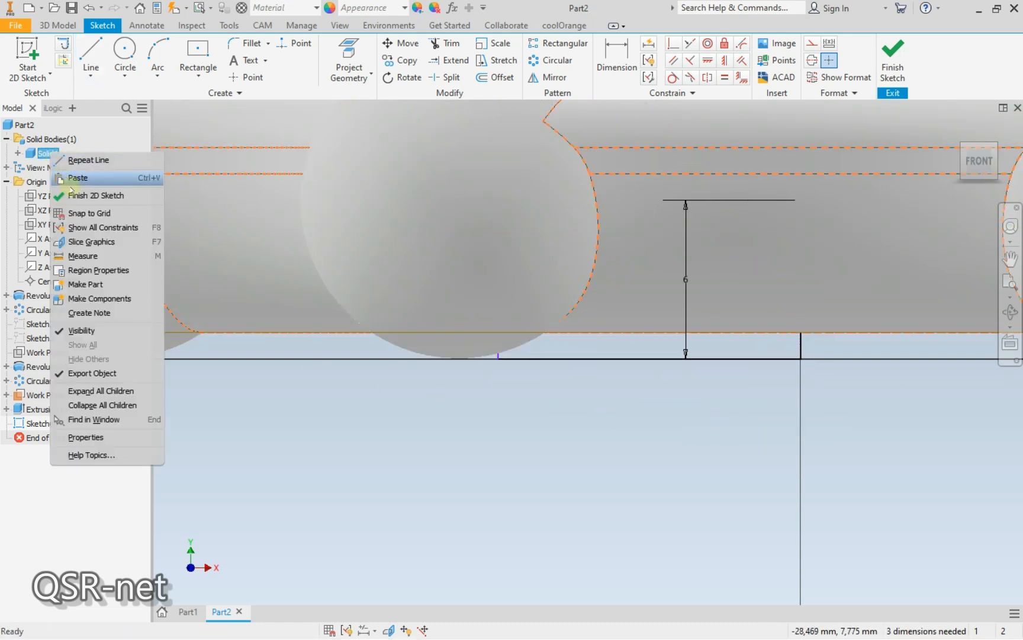
{"action": "left_click", "coordinate": [87, 330]}
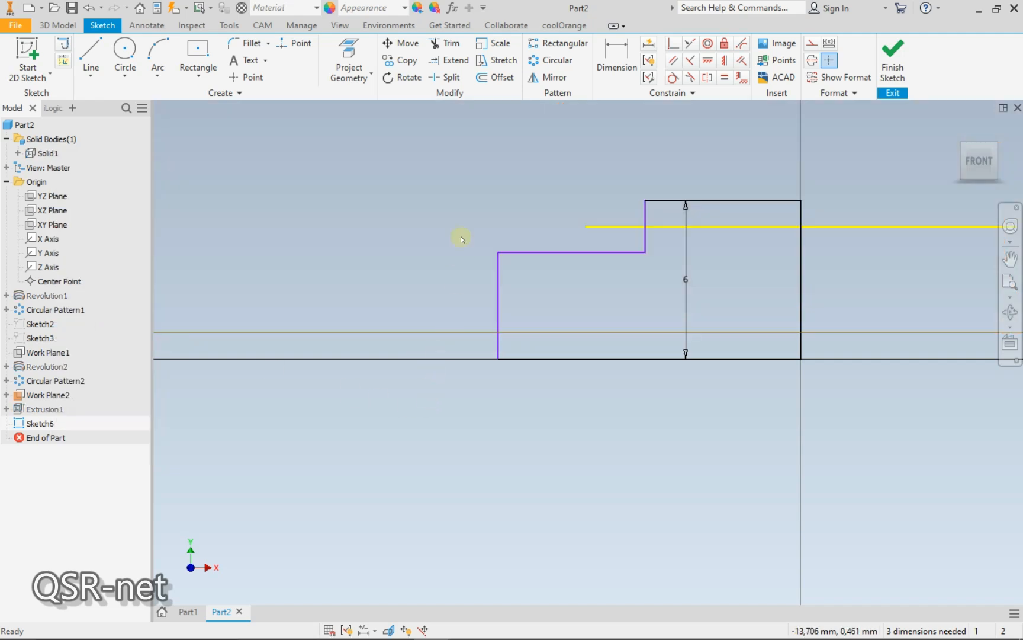
{"action": "scroll", "coordinate": [451, 209], "scroll_direction": "up", "scroll_amount": 3}
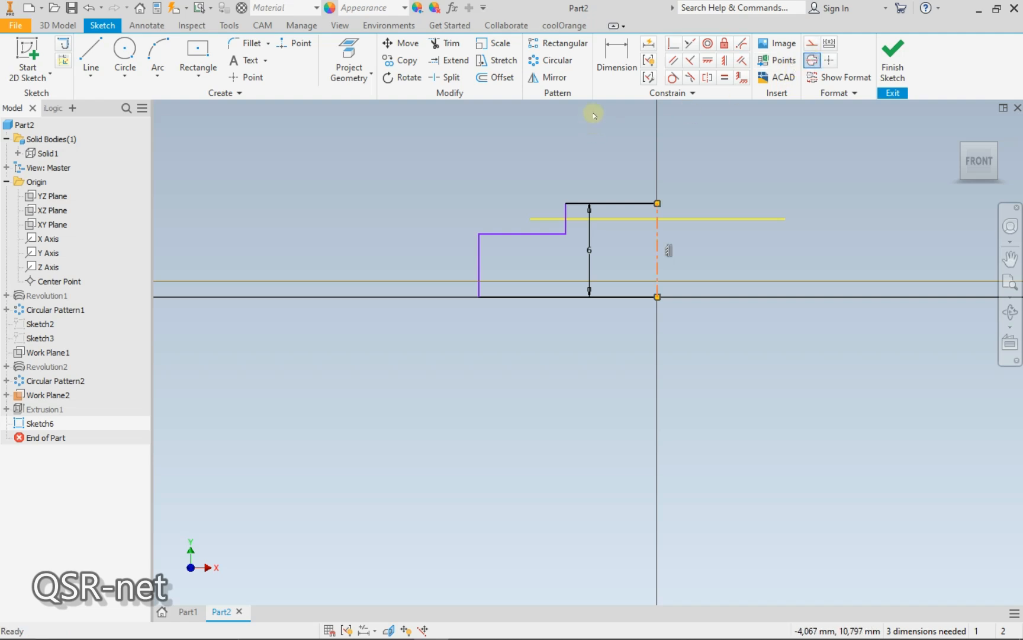
Constrain the step's horizontal line coincident with the midpoint of the centerline
{"action": "left_click", "coordinate": [675, 43]}
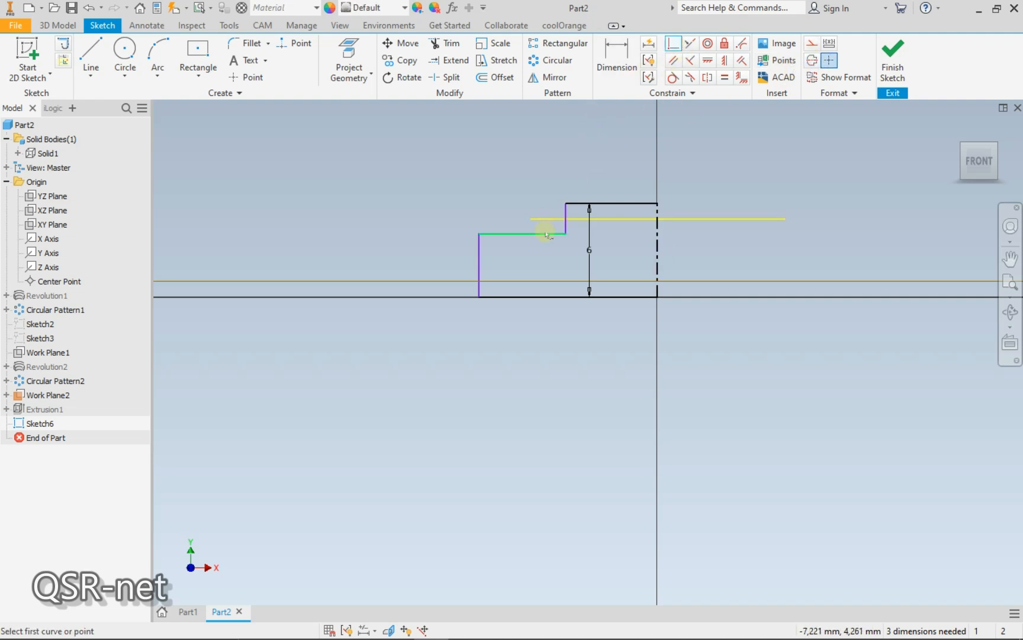
{"action": "left_click", "coordinate": [657, 250]}
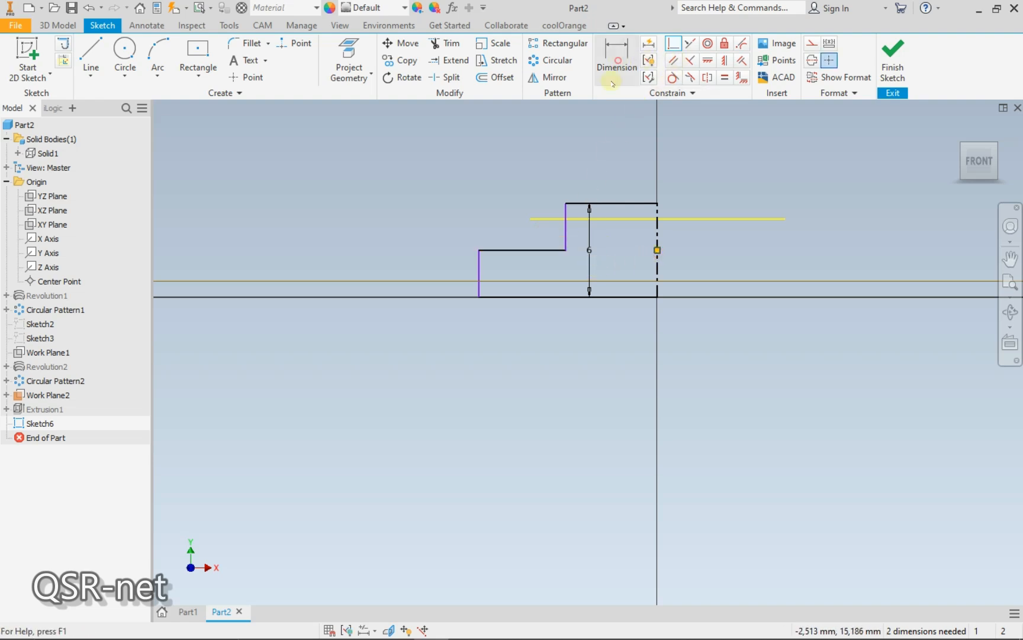
Dimension the profile's diameters about the centerline as 16 mm for the upper step and 26 mm for the lower step
{"action": "left_click", "coordinate": [618, 61]}
{"action": "left_click", "coordinate": [645, 160]}
{"action": "key", "text": "Return"}
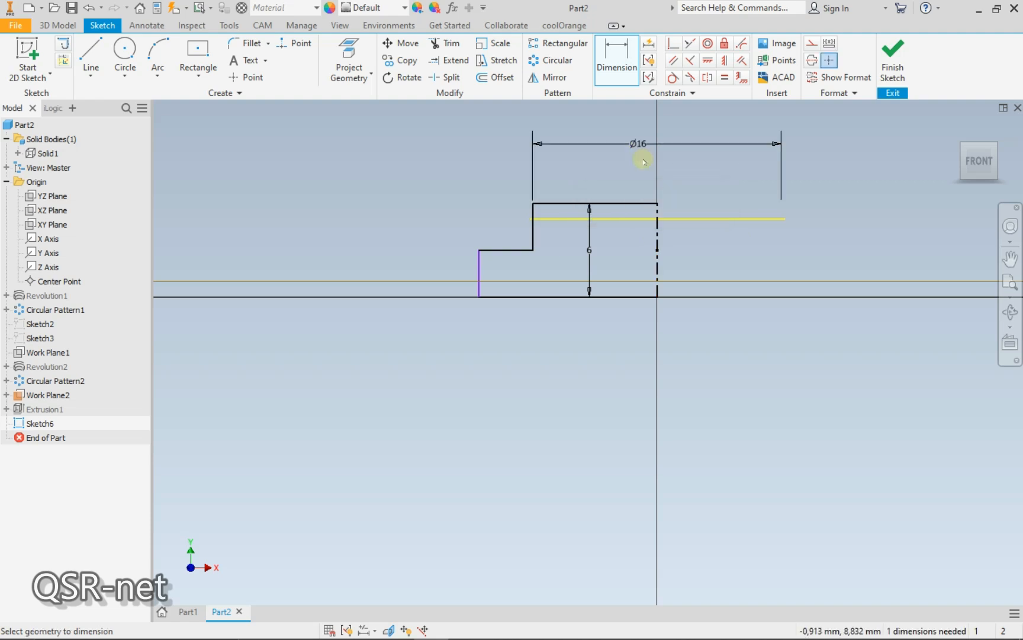
{"action": "left_click", "coordinate": [656, 267]}
{"action": "left_click", "coordinate": [621, 372]}
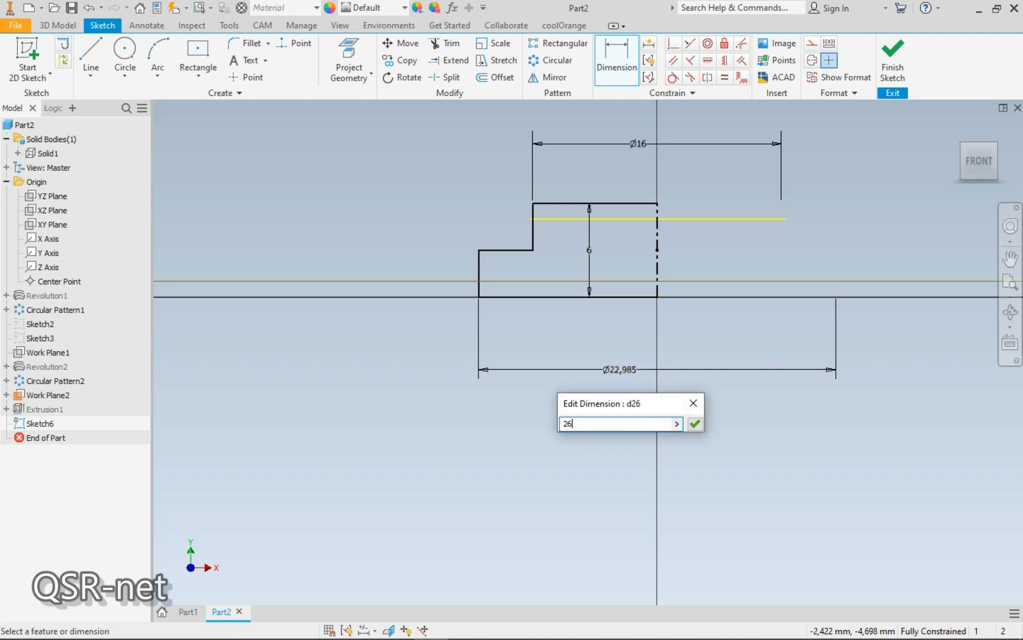
{"action": "left_click", "coordinate": [620, 372]}
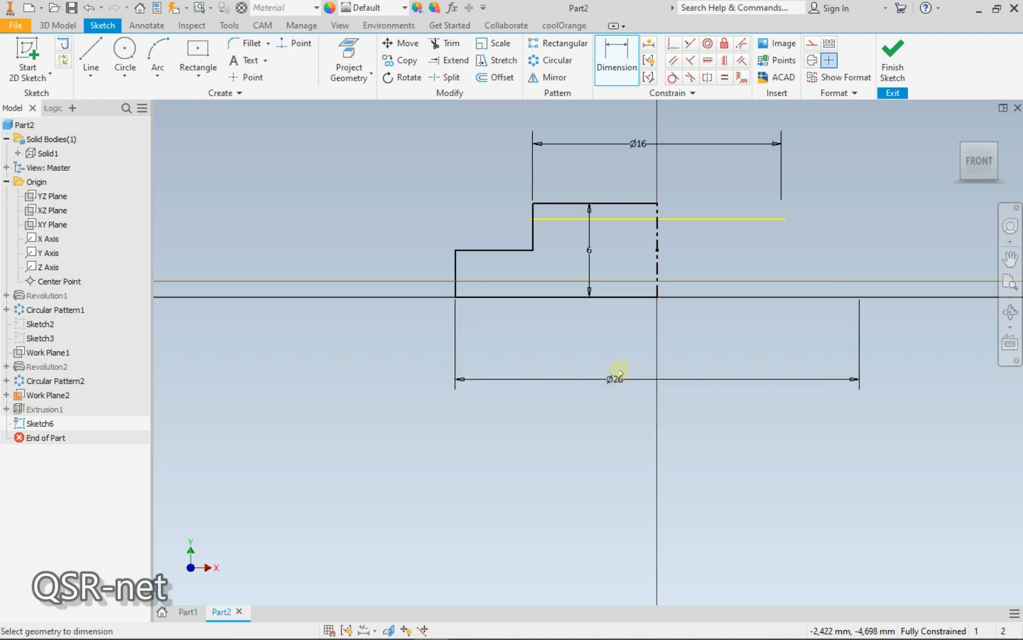
Finish the sketch, revolve both profile regions fully around the centerline joined to the solid, and show the solid body again
{"action": "left_click", "coordinate": [893, 66]}
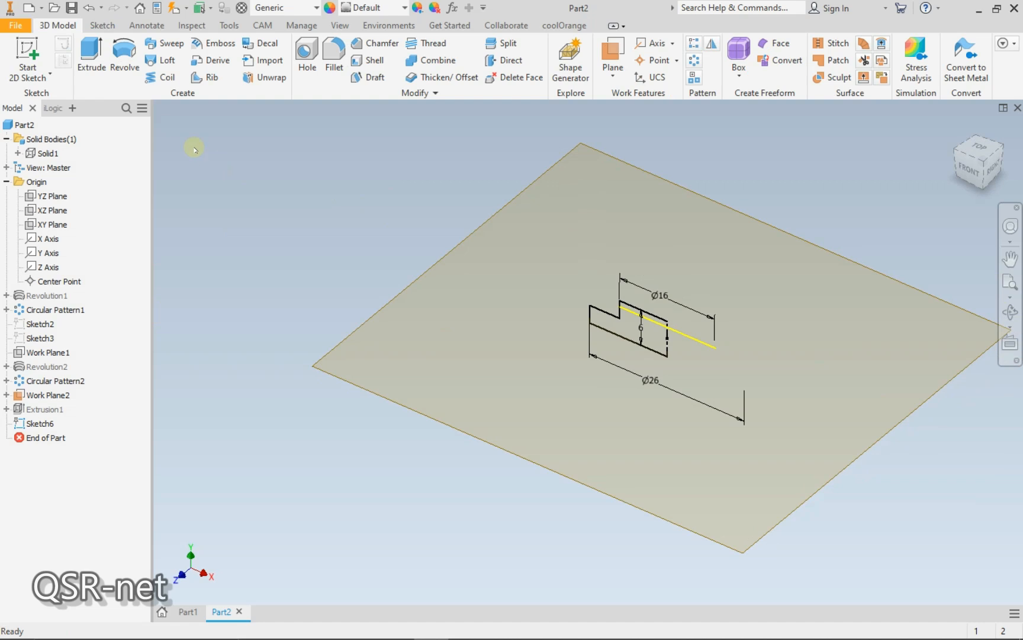
{"action": "left_click", "coordinate": [129, 65]}
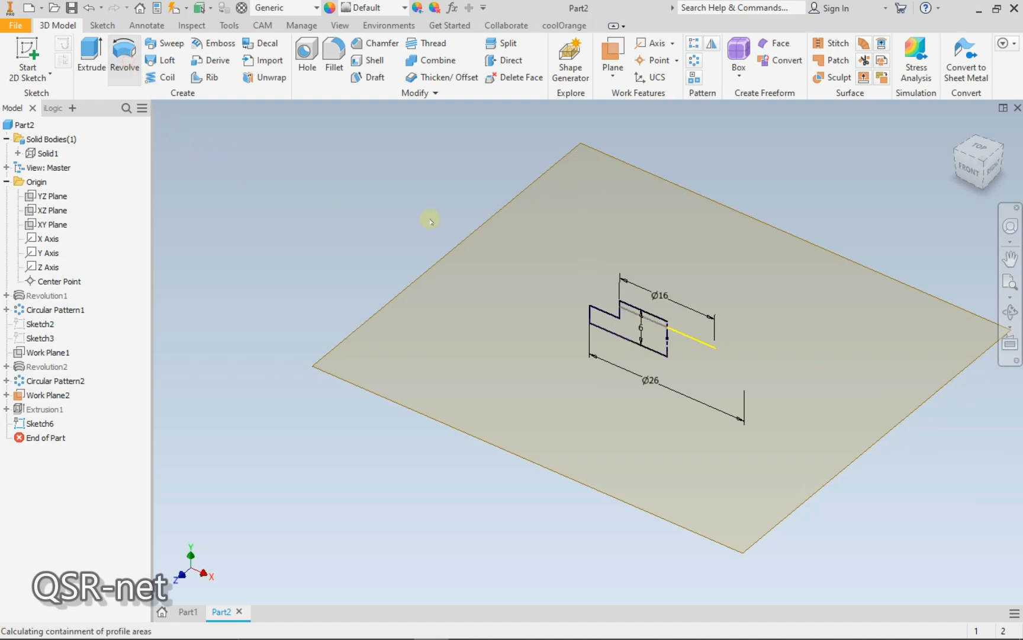
{"action": "left_click", "coordinate": [621, 330]}
{"action": "scroll", "coordinate": [620, 330], "scroll_direction": "up", "scroll_amount": 3}
{"action": "left_click", "coordinate": [639, 302]}
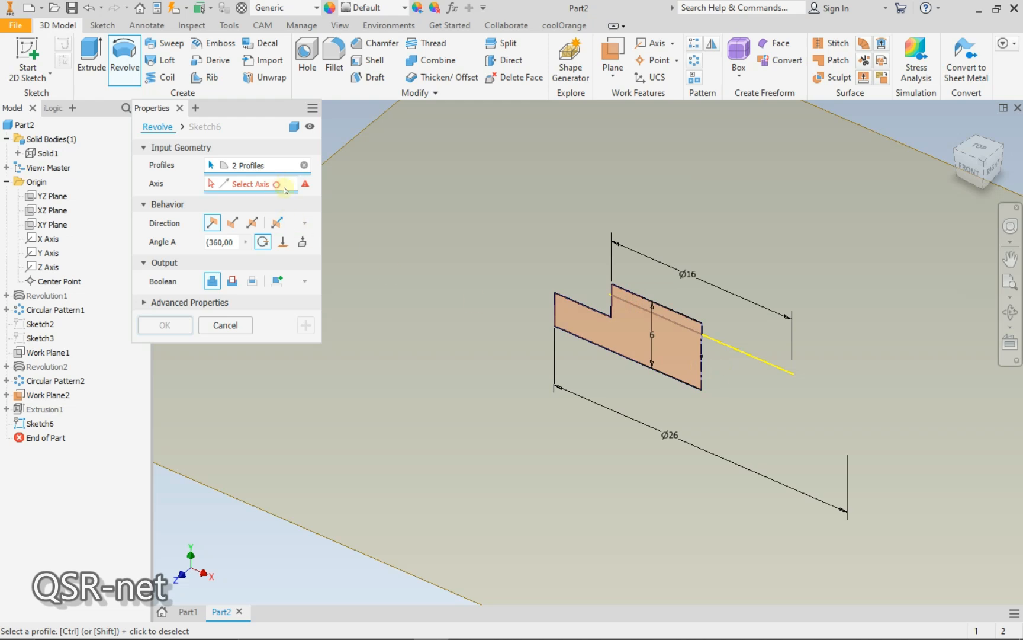
{"action": "left_click", "coordinate": [700, 366]}
{"action": "left_click", "coordinate": [165, 324]}
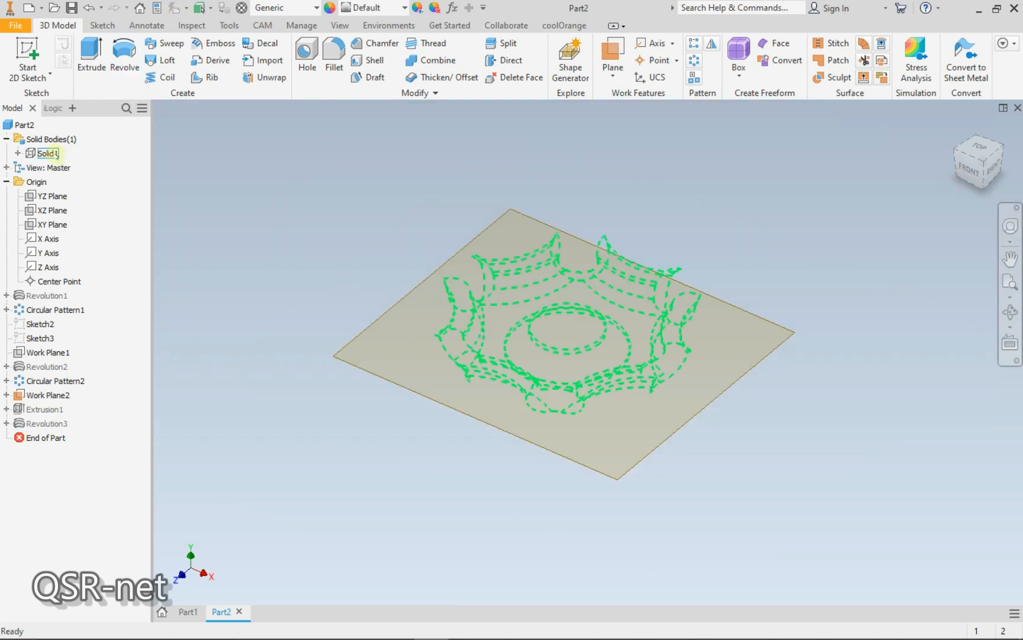
{"action": "right_click", "coordinate": [56, 154]}
{"action": "left_click", "coordinate": [86, 225]}
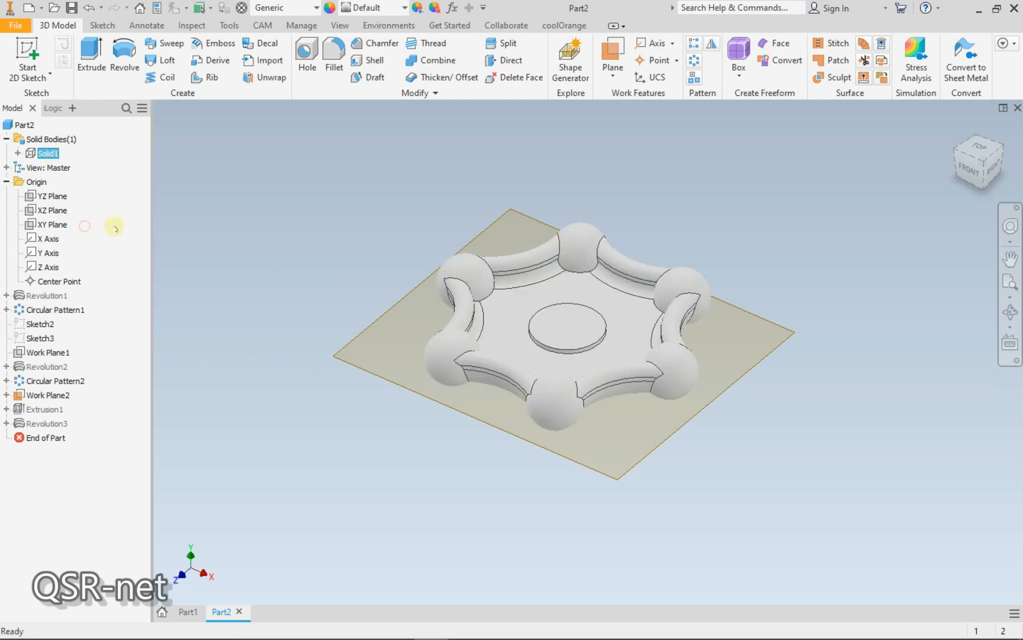
Start a sketch on the top face of the central disc and draw a 9 by 9 mm center rectangle at the origin
{"action": "key", "text": "s"}
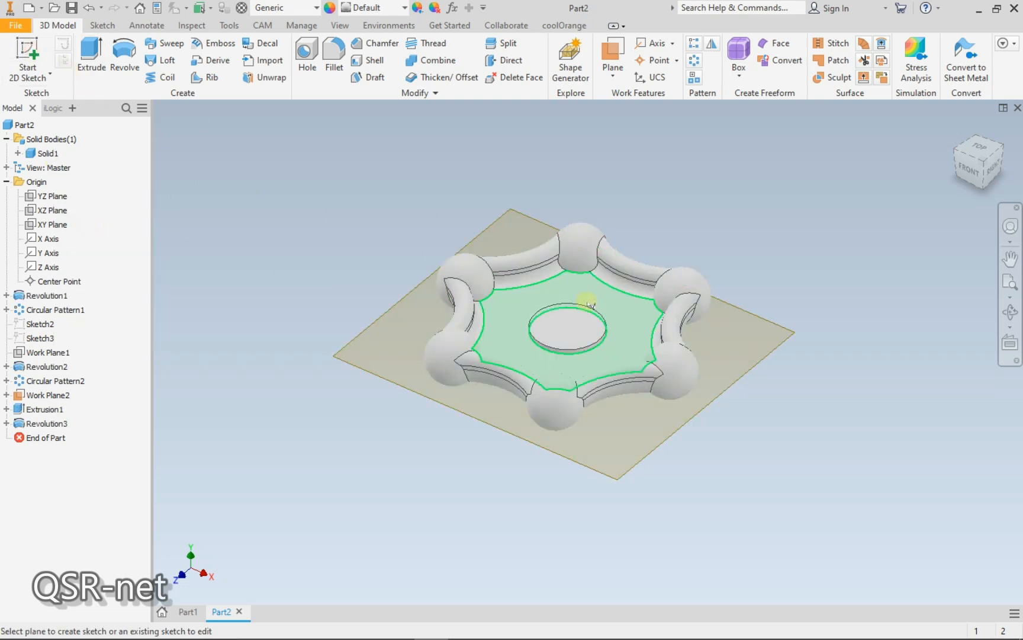
{"action": "left_click", "coordinate": [575, 322]}
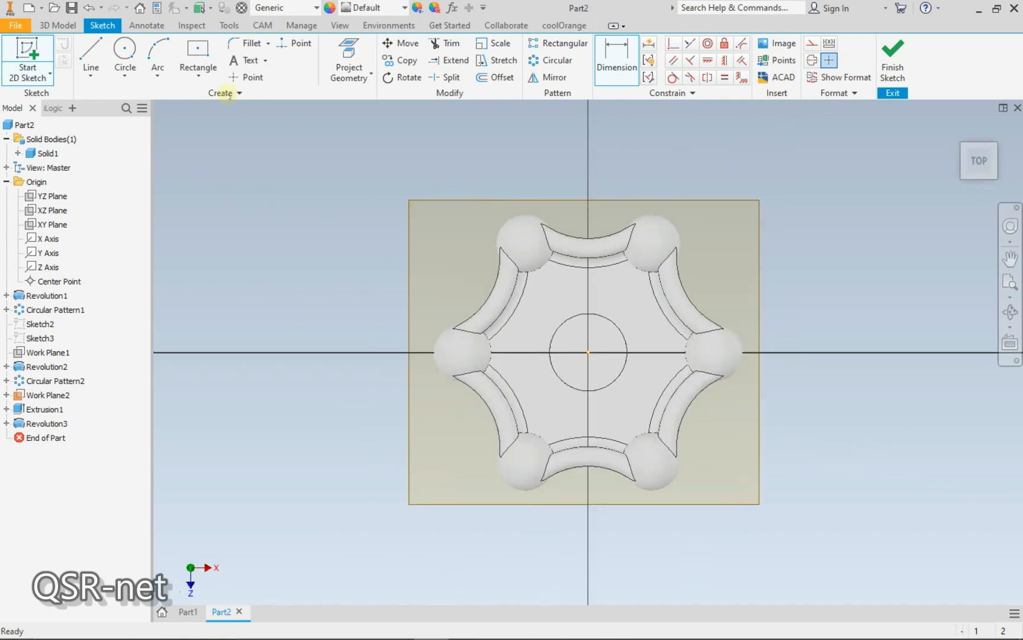
{"action": "key", "text": "c"}
{"action": "key", "text": "r"}
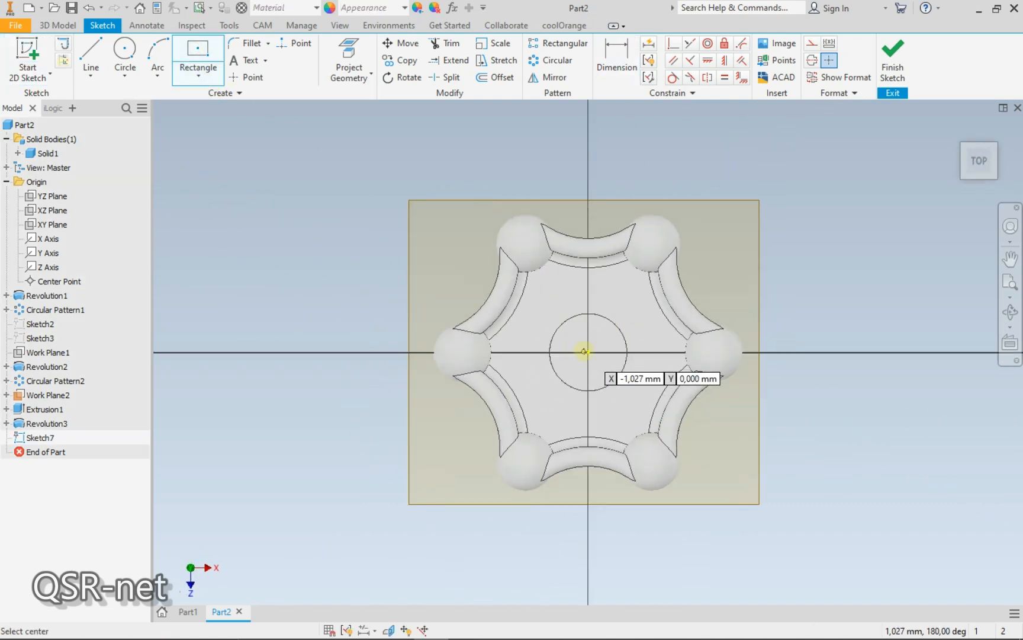
{"action": "left_click", "coordinate": [588, 352]}
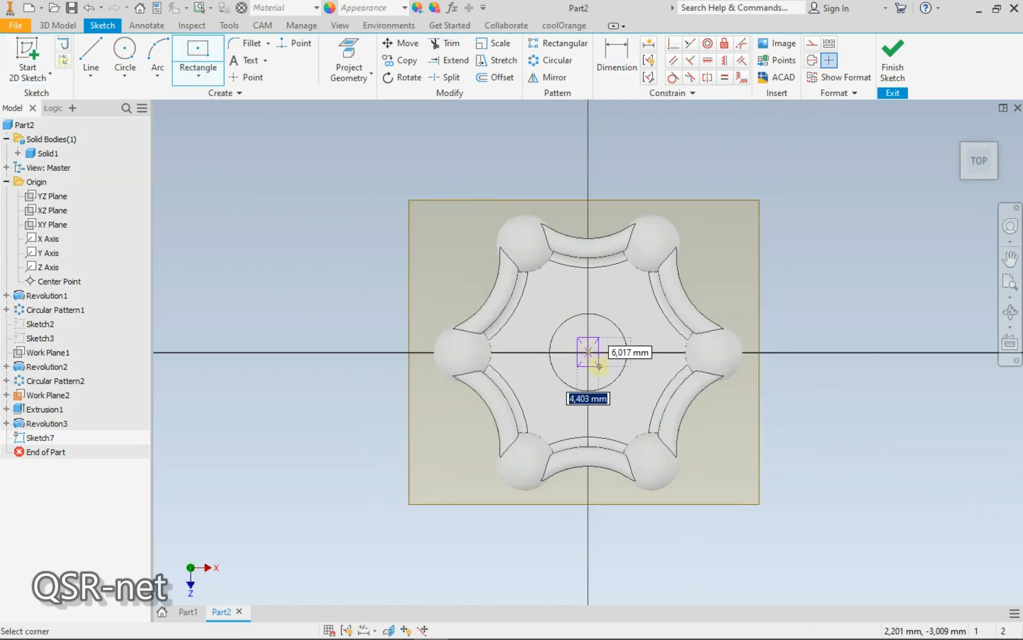
{"action": "type", "text": "9"}
{"action": "key", "text": "Tab"}
{"action": "type", "text": "7"}
{"action": "key", "text": "Return"}
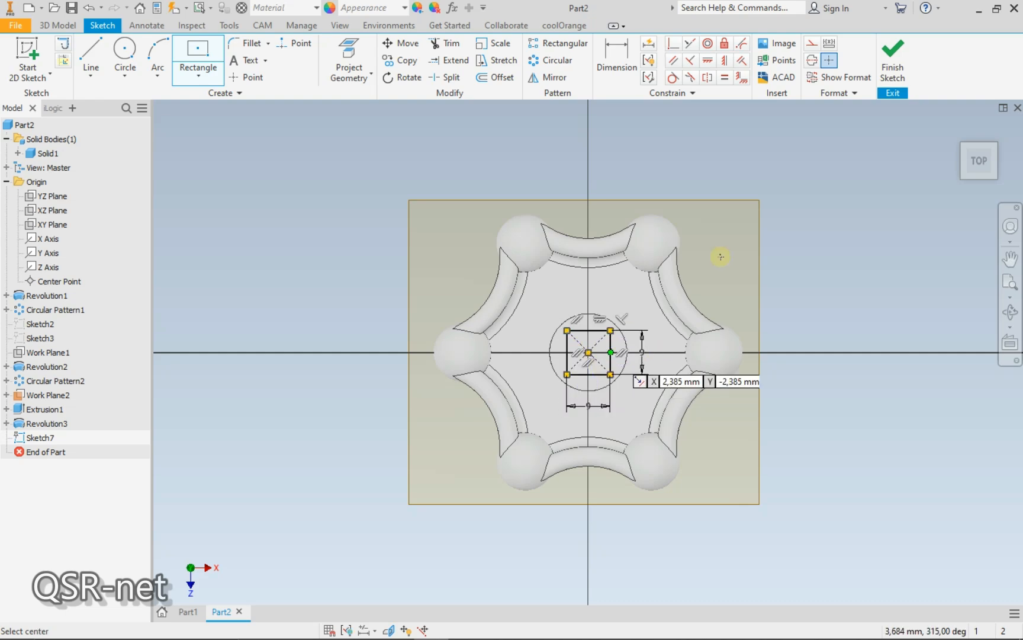
Finish the sketch, cut the square profile through the entire part and hide Work Plane2
{"action": "left_click", "coordinate": [893, 59]}
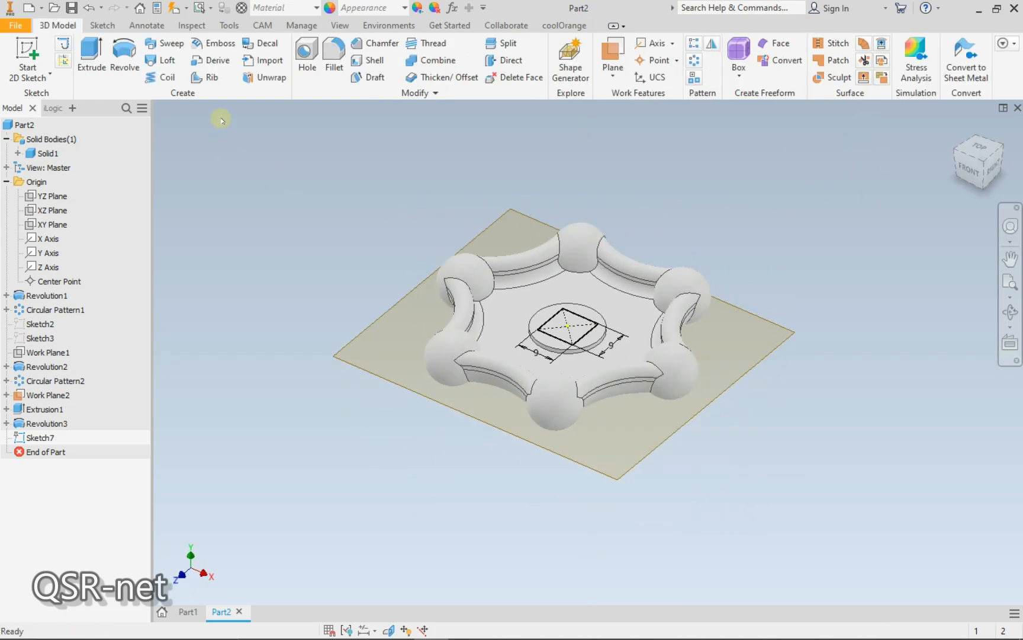
{"action": "left_click", "coordinate": [91, 51]}
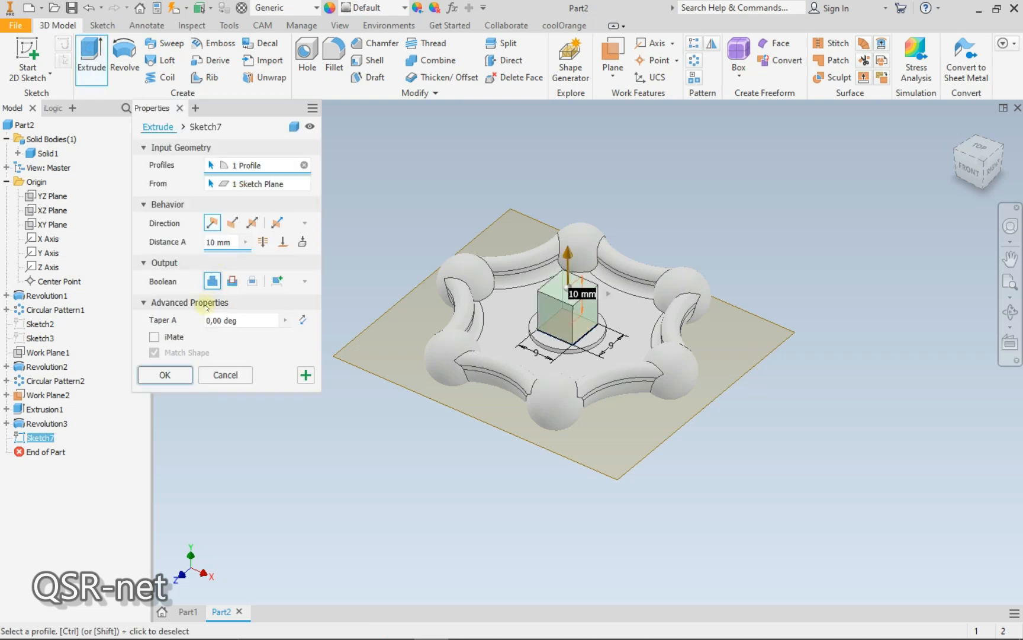
{"action": "left_click", "coordinate": [262, 241]}
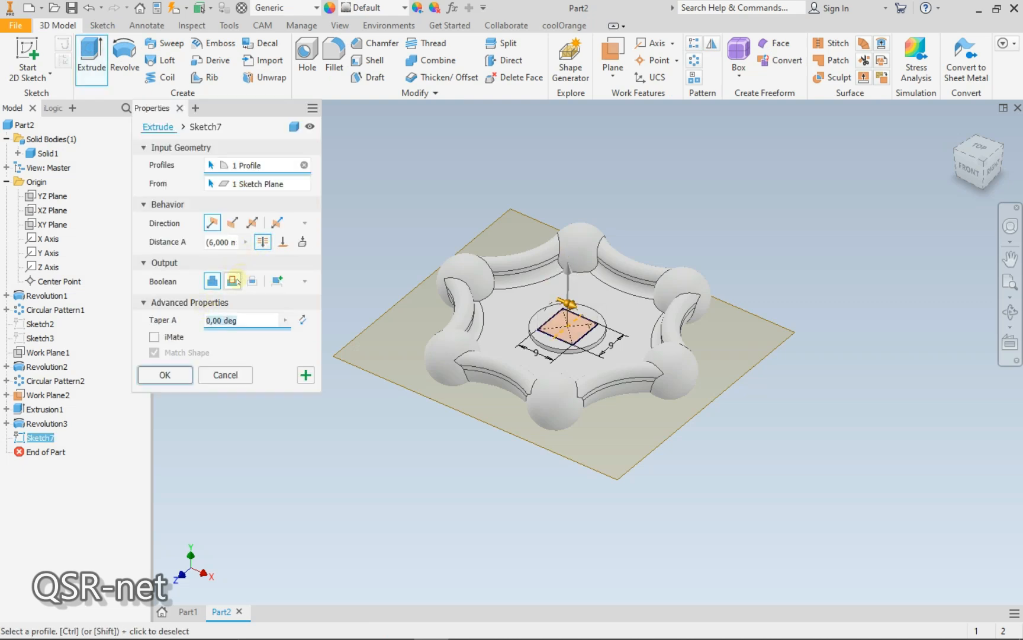
{"action": "left_click", "coordinate": [234, 280]}
{"action": "left_click", "coordinate": [166, 375]}
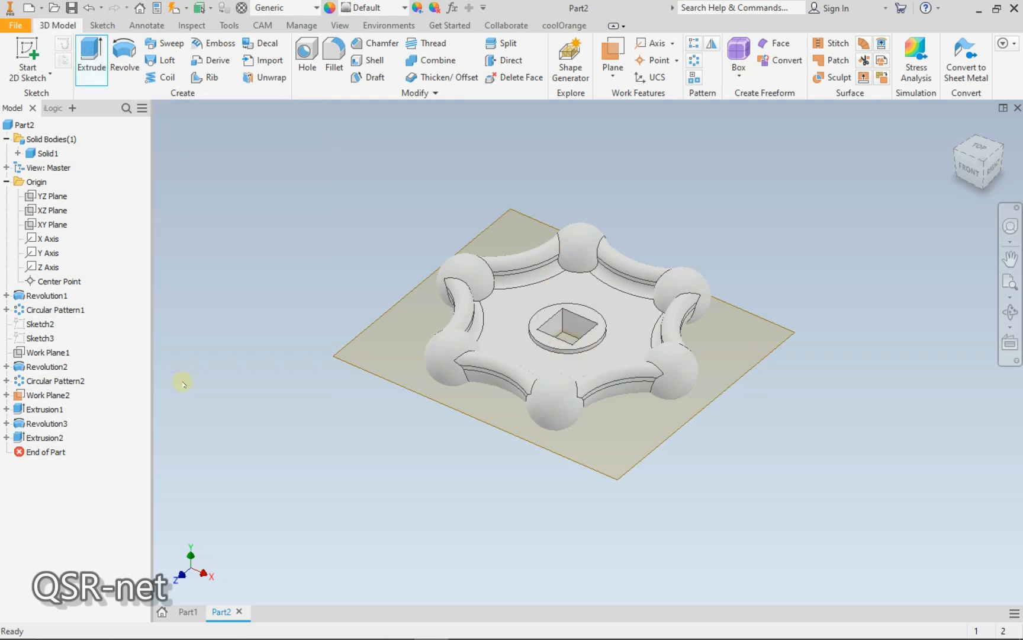
{"action": "right_click", "coordinate": [100, 395]}
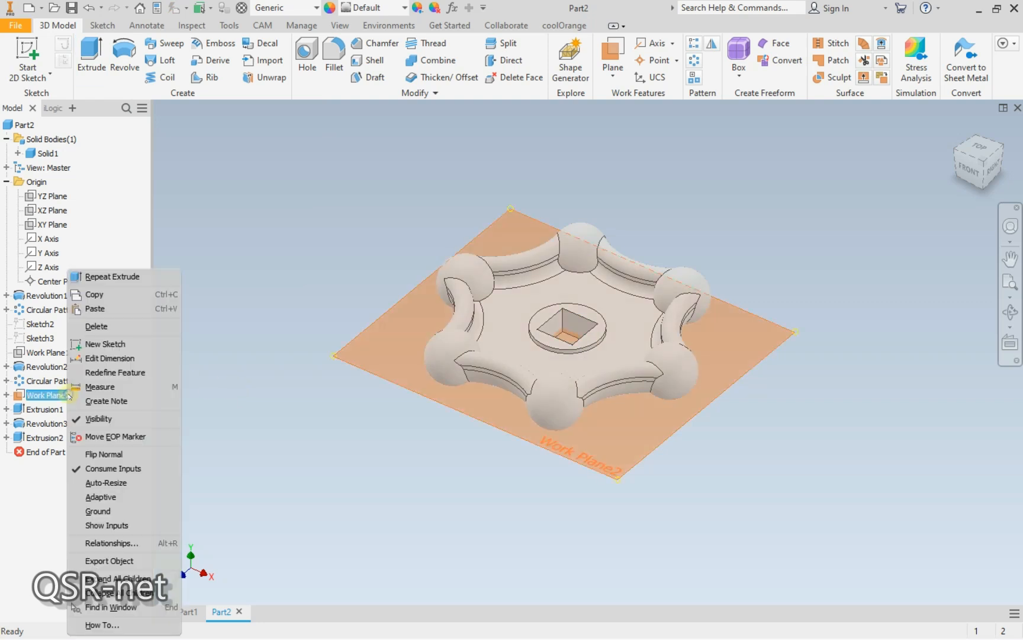
{"action": "left_click", "coordinate": [288, 418]}
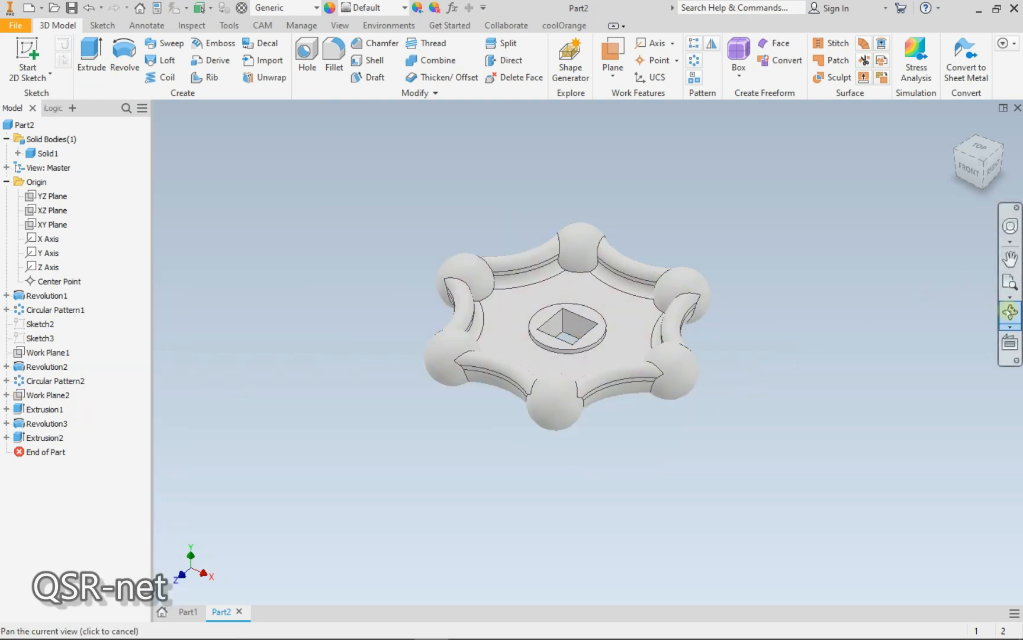
Inspect the whole part from several angles, ending with the front view
{"action": "left_click", "coordinate": [1010, 312]}
{"action": "left_click_drag", "start_coordinate": [555, 389], "coordinate": [618, 389]}
{"action": "left_click_drag", "start_coordinate": [587, 362], "coordinate": [733, 293]}
{"action": "key", "text": "Escape"}
{"action": "left_click", "coordinate": [956, 129]}
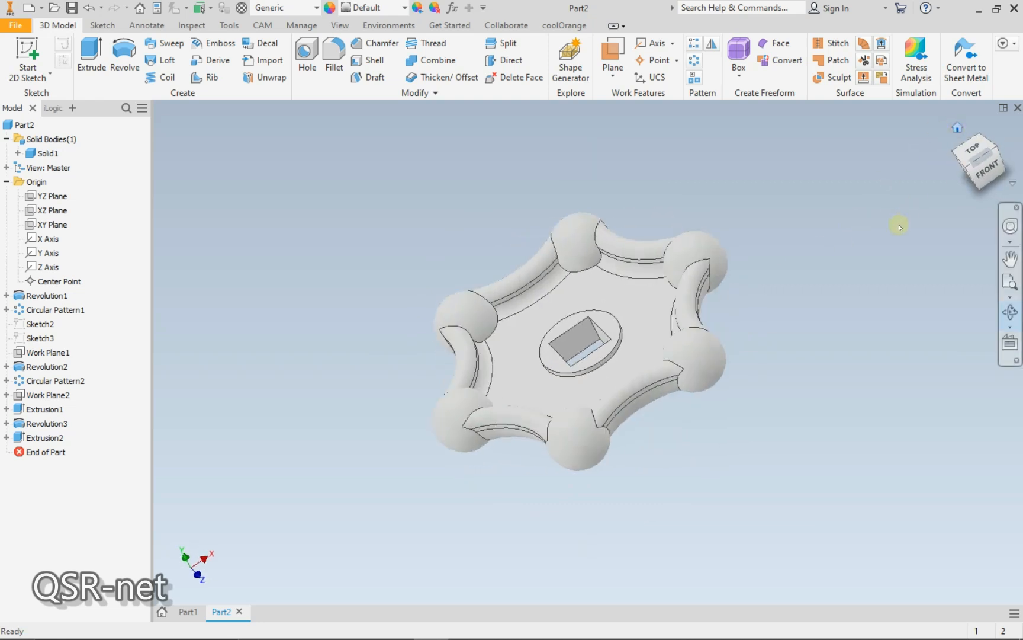
{"action": "left_click", "coordinate": [964, 171]}
{"action": "key", "text": "F4"}
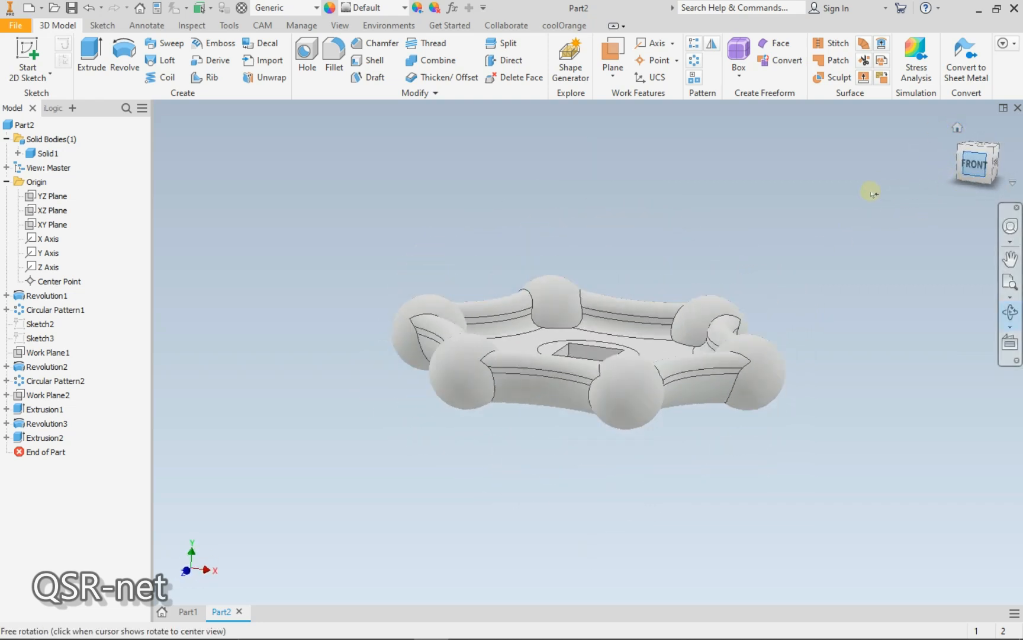
{"action": "key", "text": "Escape"}
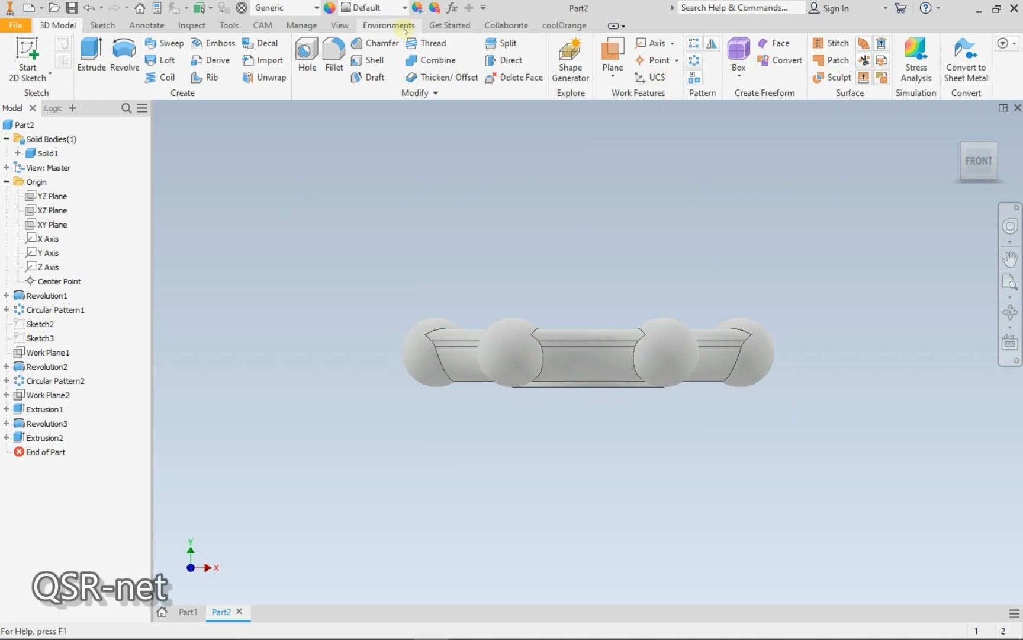
Examine the inner edges from the front in Wireframe style, restore Shaded with Edges and return to the home view
{"action": "left_click", "coordinate": [340, 25]}
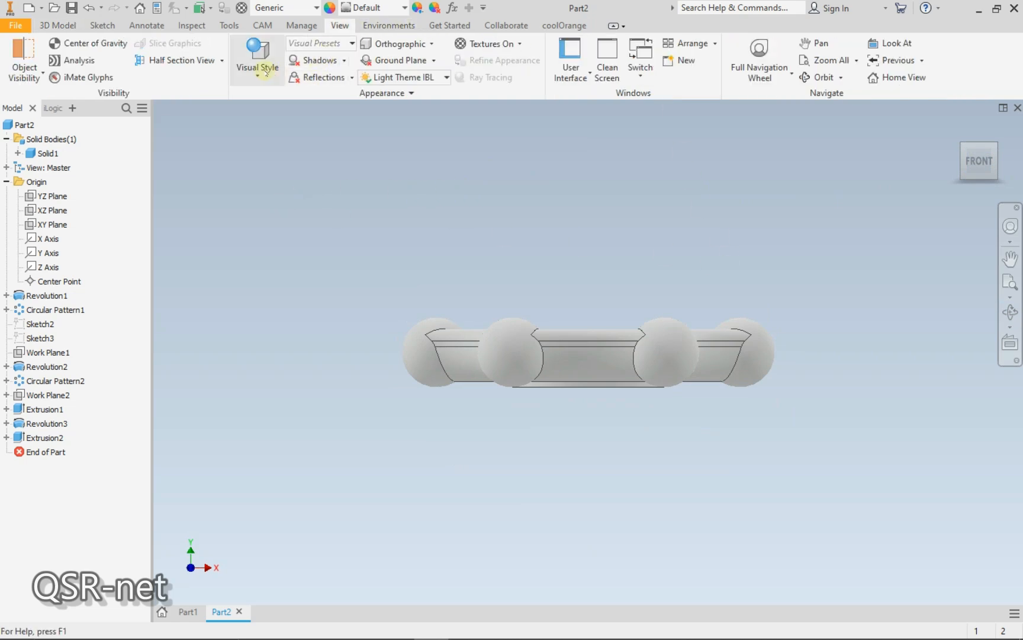
{"action": "left_click", "coordinate": [260, 66]}
{"action": "left_click", "coordinate": [269, 212]}
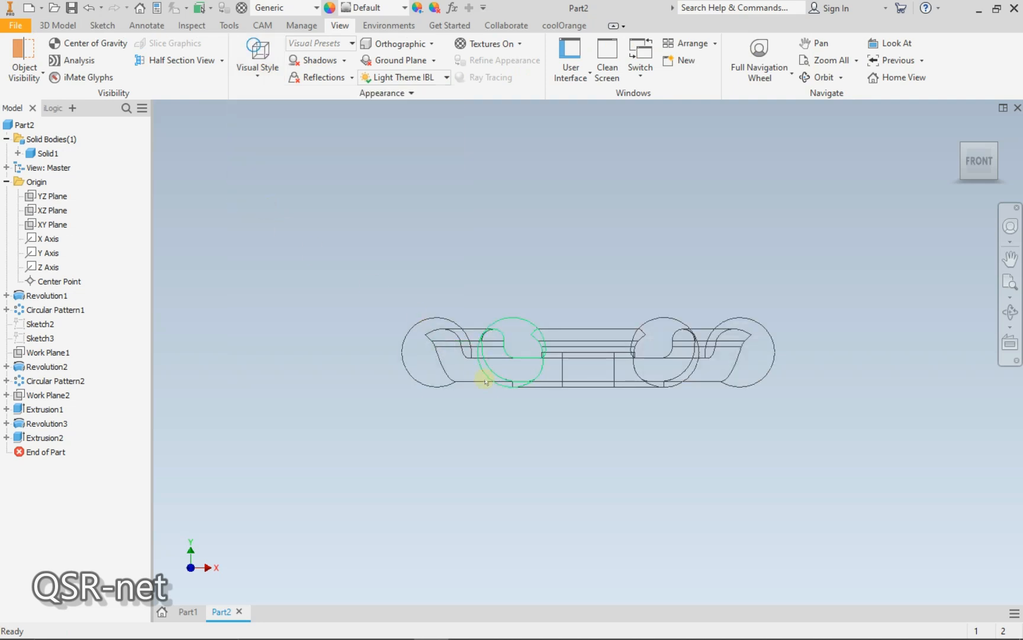
{"action": "scroll", "coordinate": [467, 382], "scroll_direction": "down", "scroll_amount": 4}
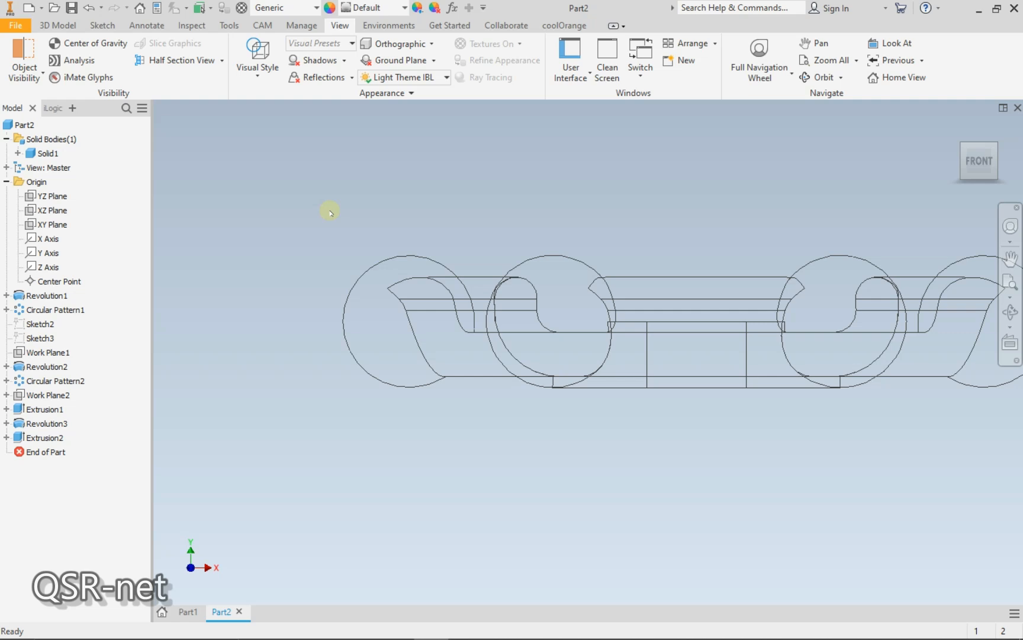
{"action": "left_click", "coordinate": [259, 70]}
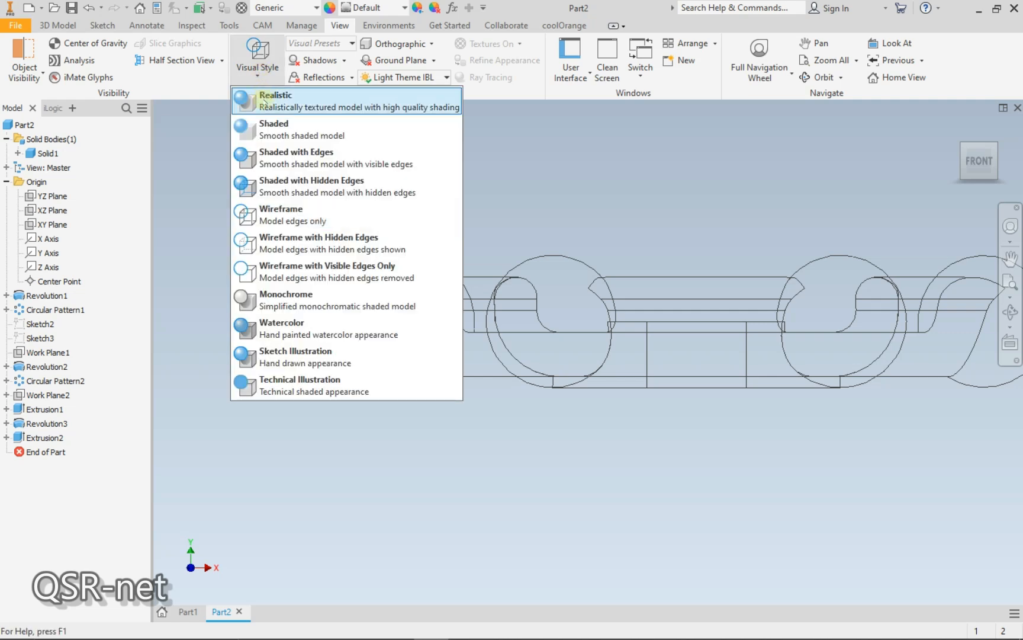
{"action": "left_click", "coordinate": [270, 154]}
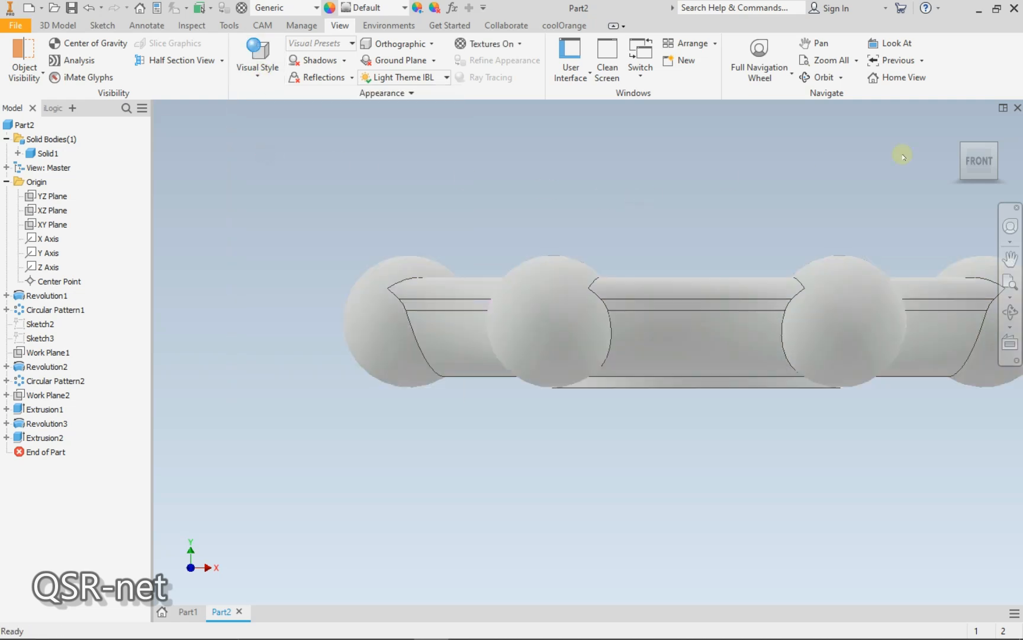
{"action": "left_click", "coordinate": [958, 128]}
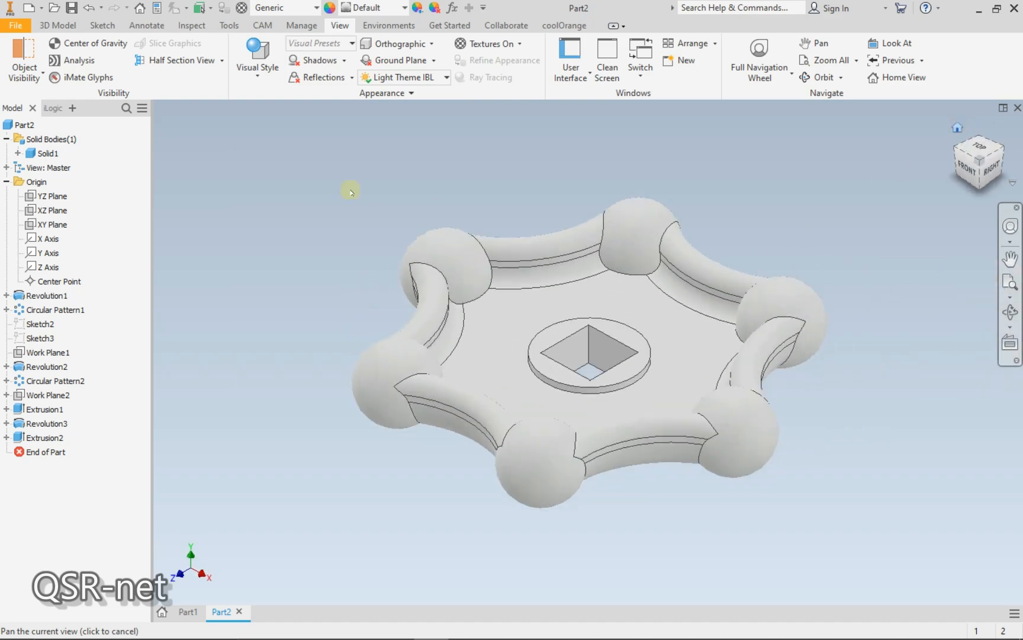
Assign the Steel, Mild material to the part
{"action": "left_click", "coordinate": [291, 8]}
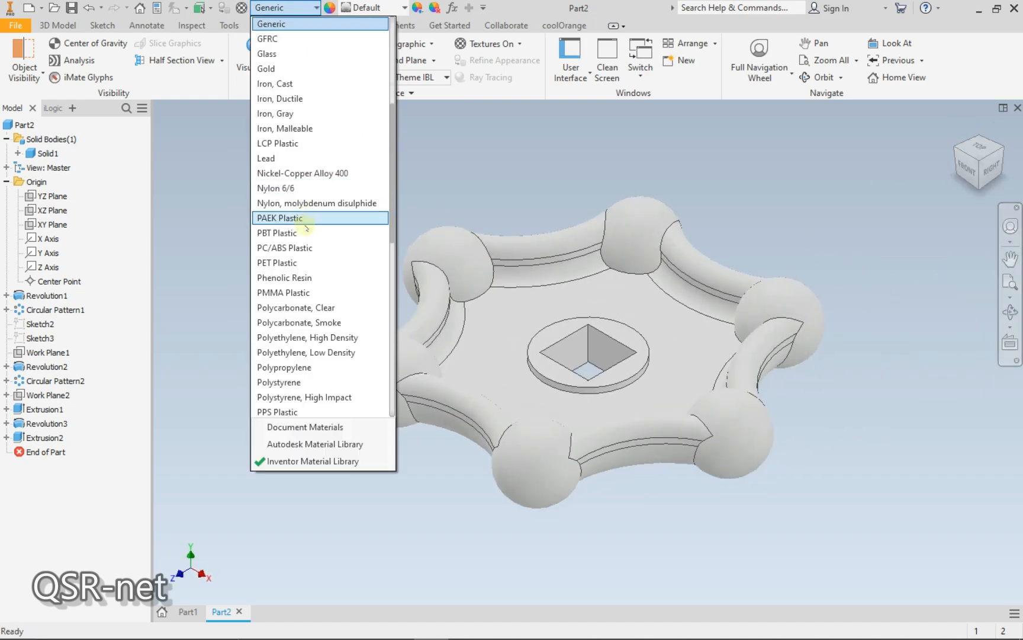
{"action": "scroll", "coordinate": [314, 350], "scroll_direction": "down", "scroll_amount": 8}
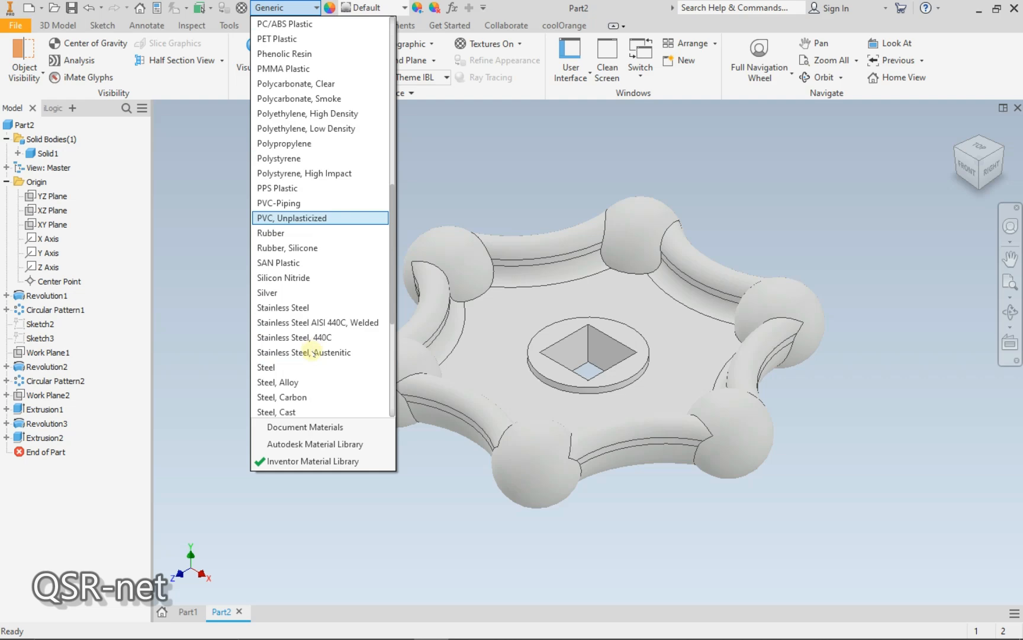
{"action": "left_click", "coordinate": [308, 322]}
Examine the part with its new material from other angles and return to the home view
{"action": "left_click", "coordinate": [1011, 312]}
{"action": "left_click_drag", "start_coordinate": [619, 392], "coordinate": [603, 411]}
{"action": "right_click", "coordinate": [604, 409]}
{"action": "left_click", "coordinate": [657, 407]}
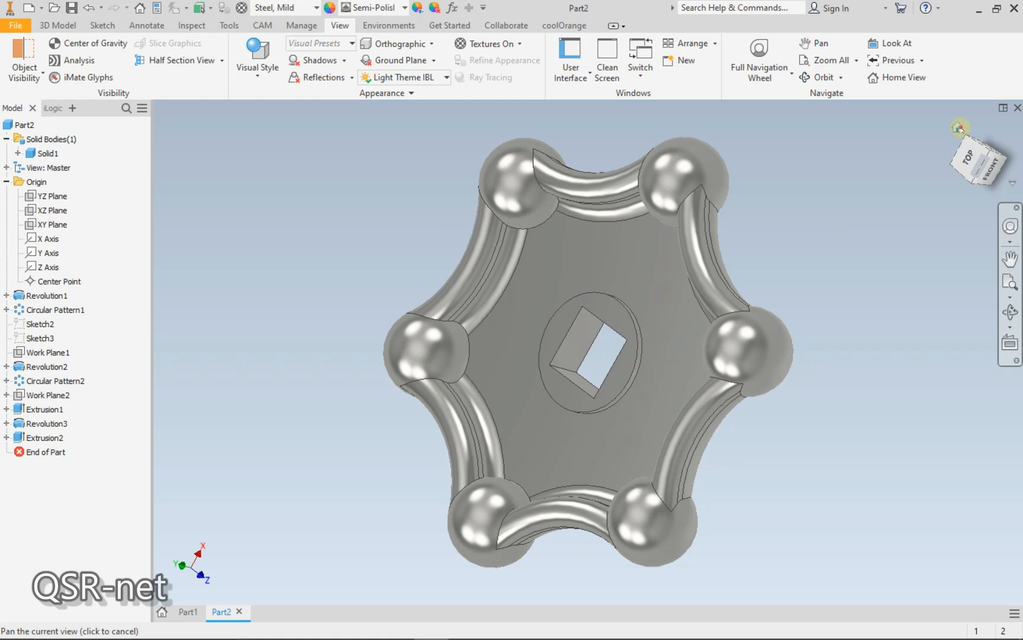
{"action": "left_click", "coordinate": [959, 128]}
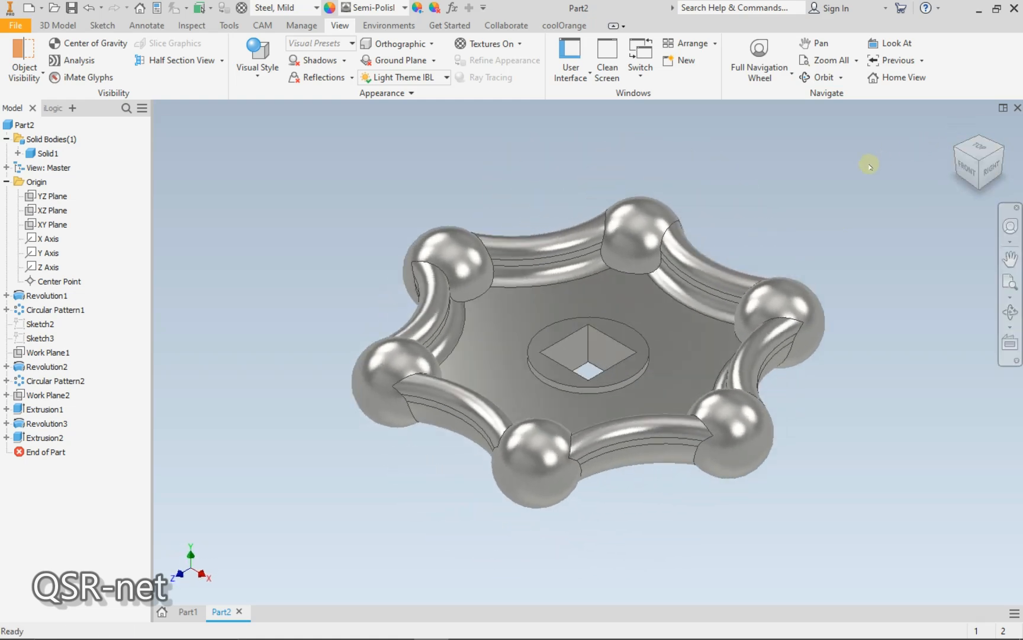
{"action": "mouse_move", "coordinate": [490, 3]}
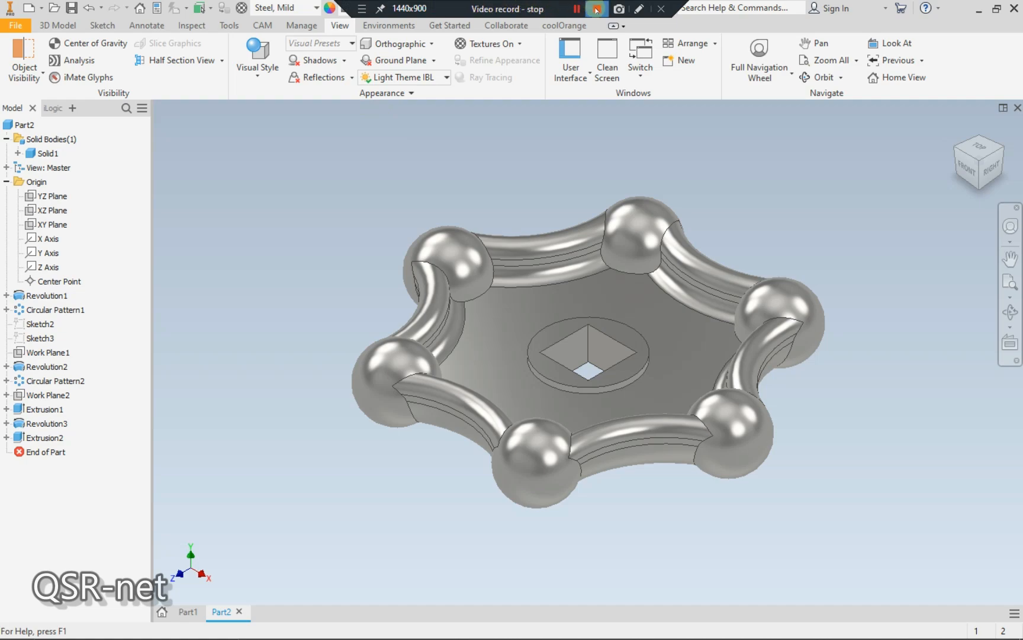